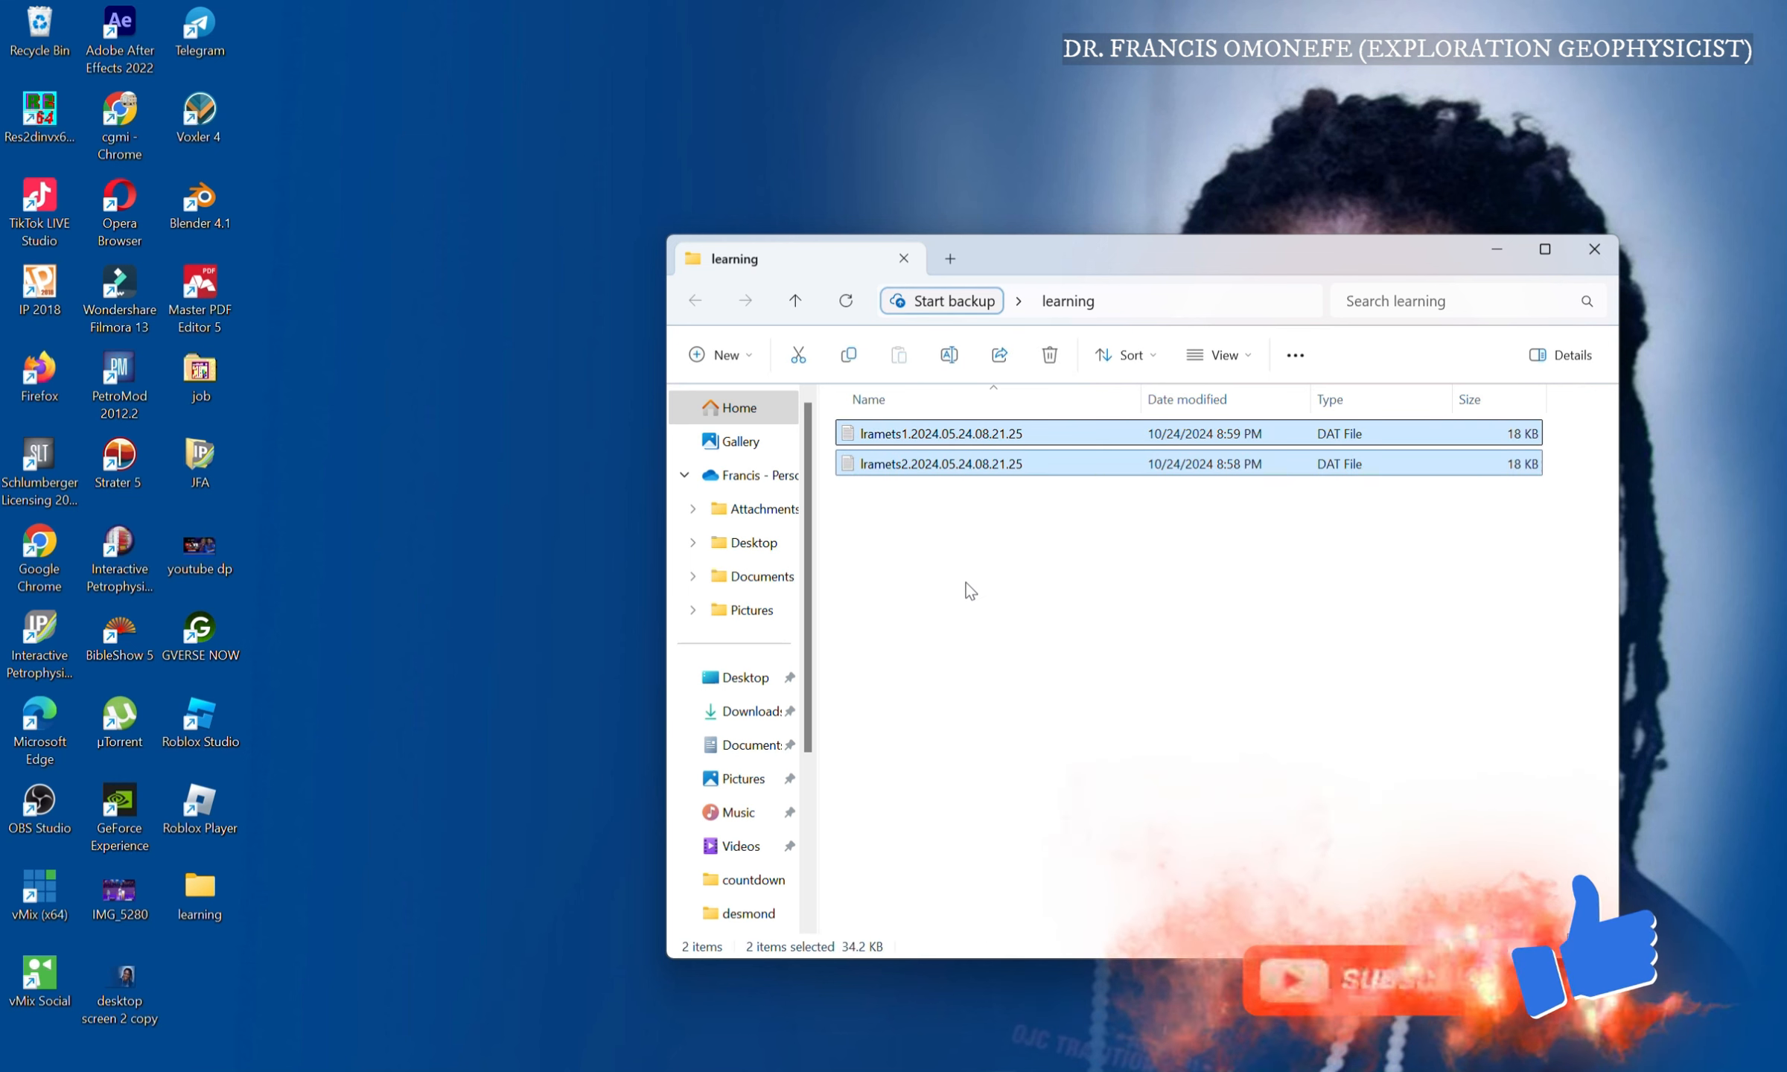
Open lramets1.2024.05.24.08.21.25 from the learning folder and change the line number in its header to 1.
left_click(983, 542)
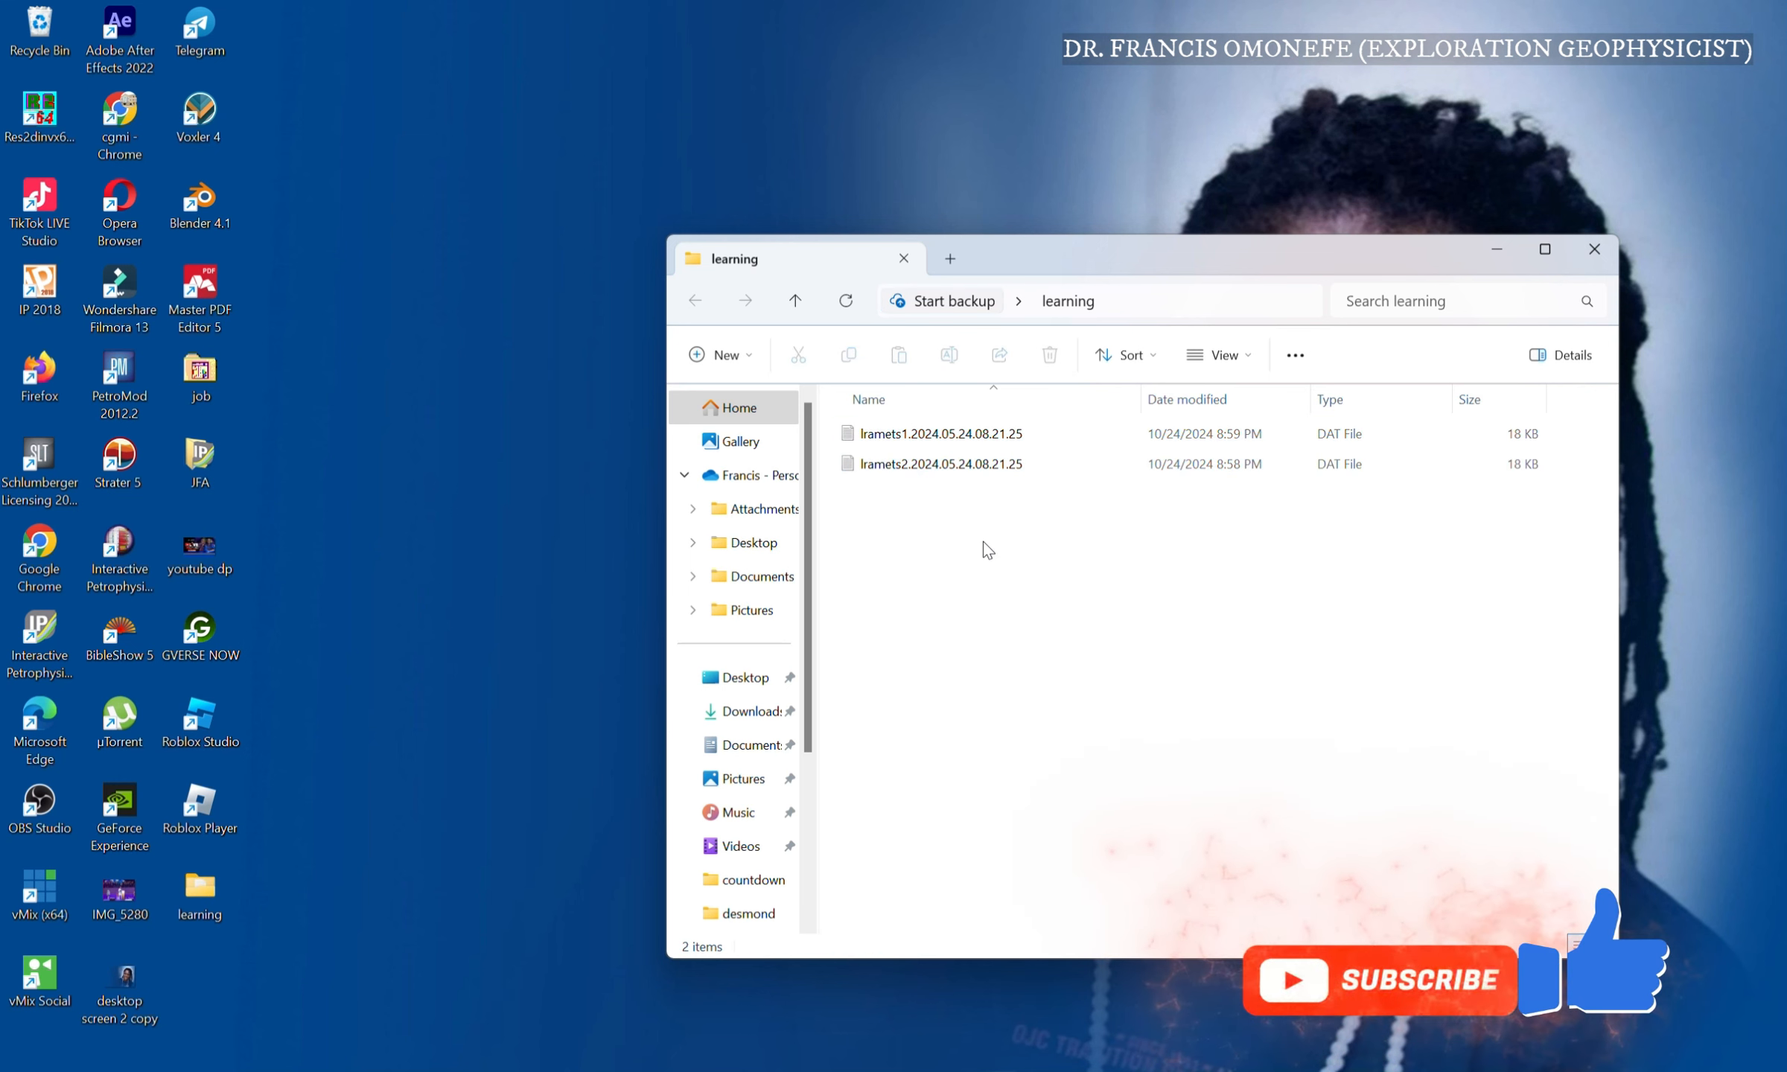
double_click(996, 438)
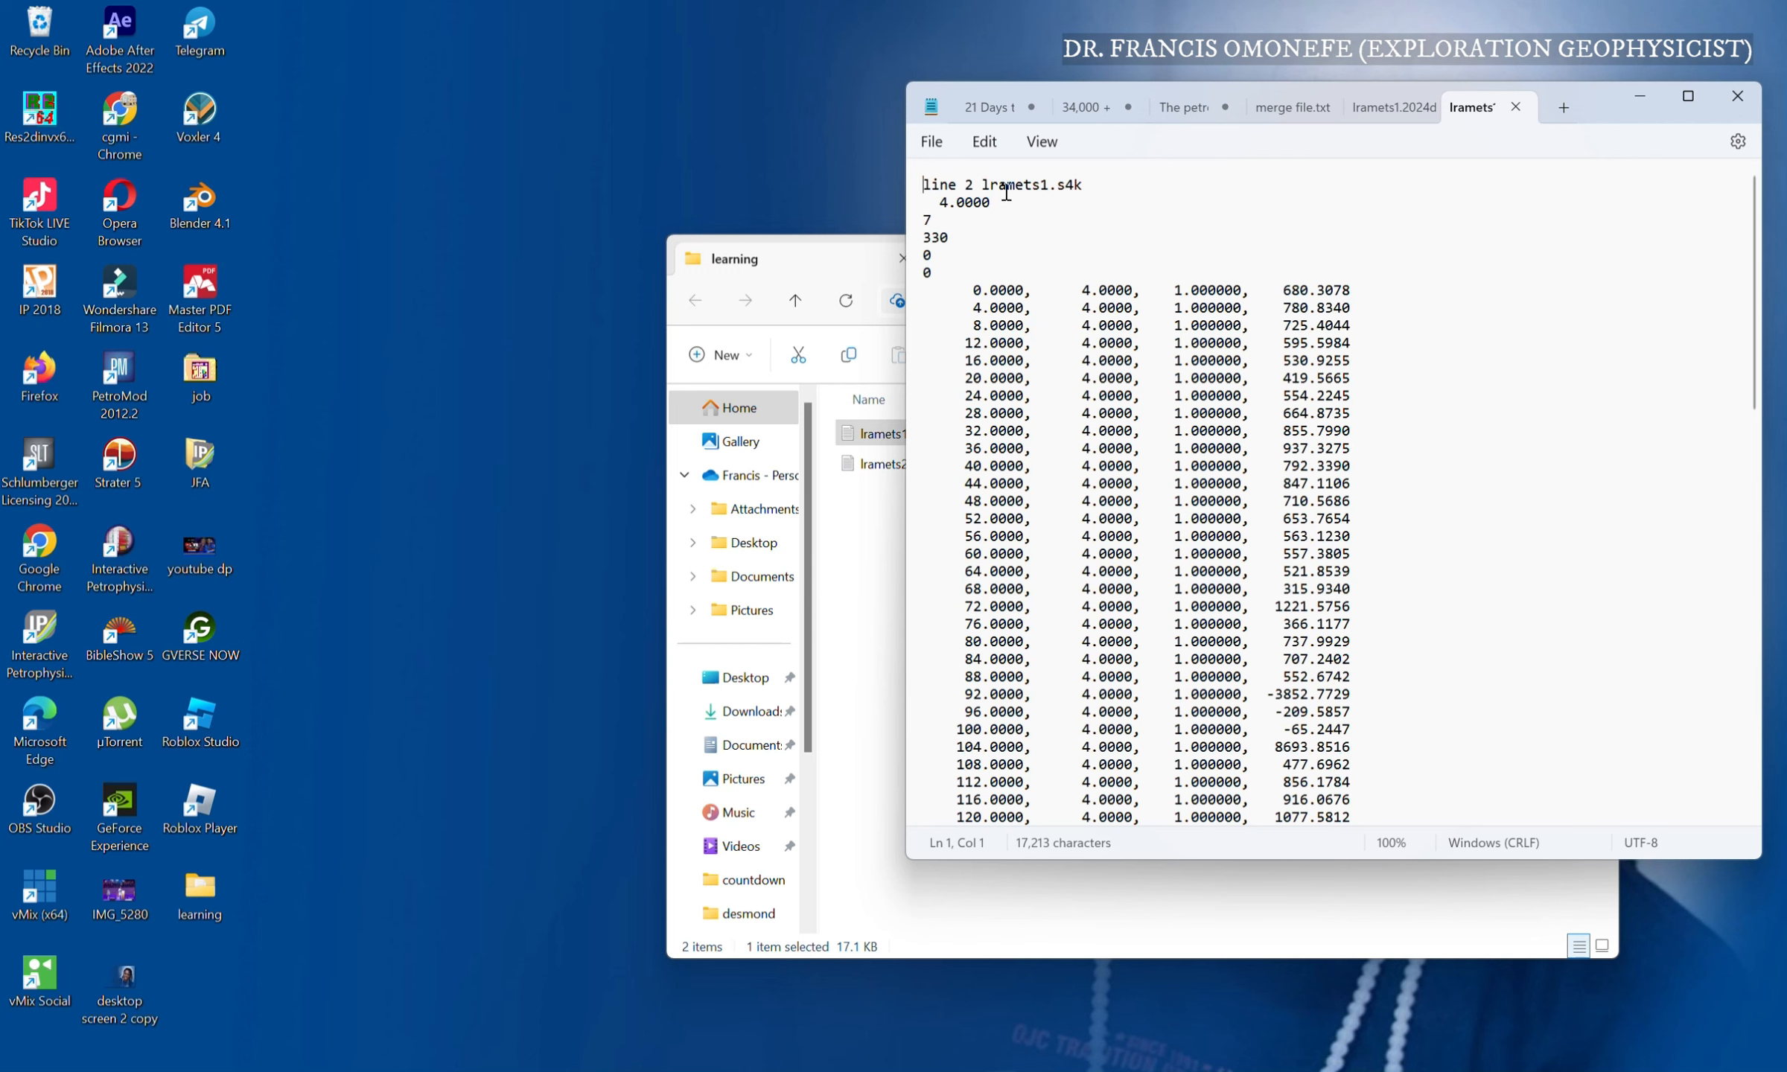
left_click(972, 186)
double_click(970, 186)
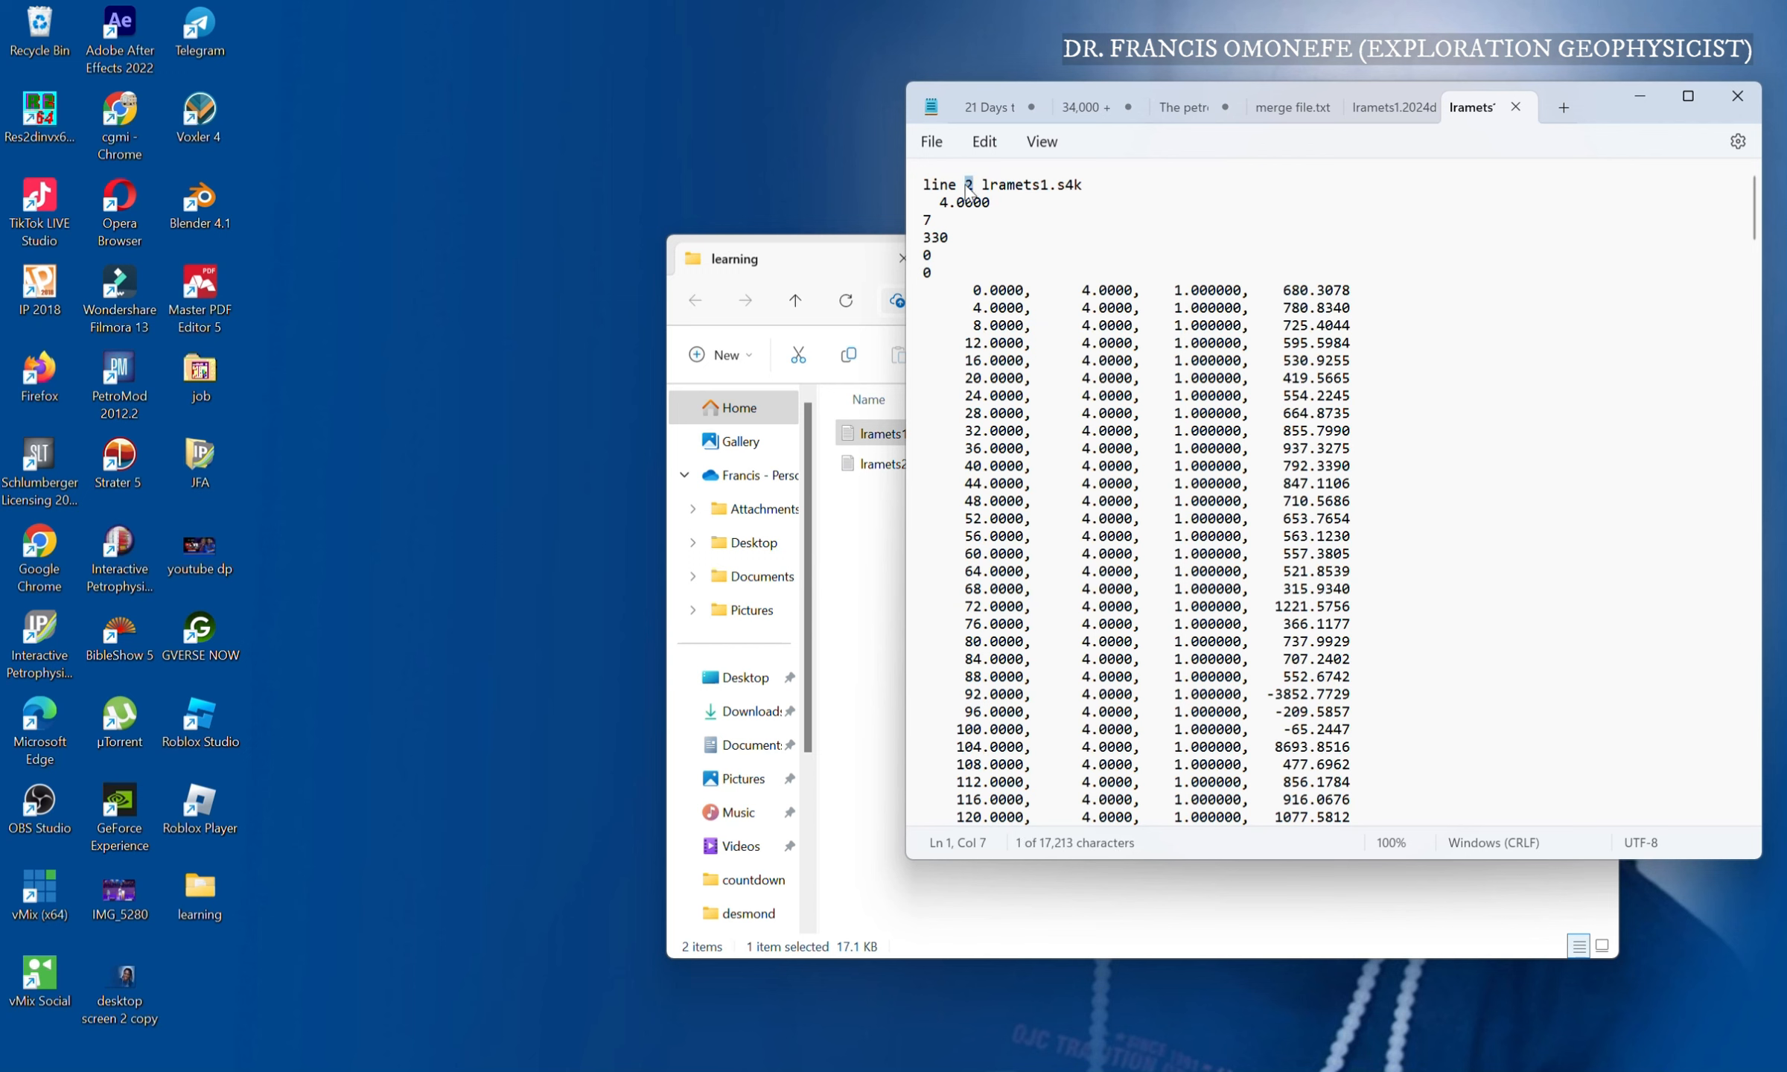
type("1")
Check the 330 entry and the data rows of the lramets1 file, and close the file with its edit saved.
double_click(943, 236)
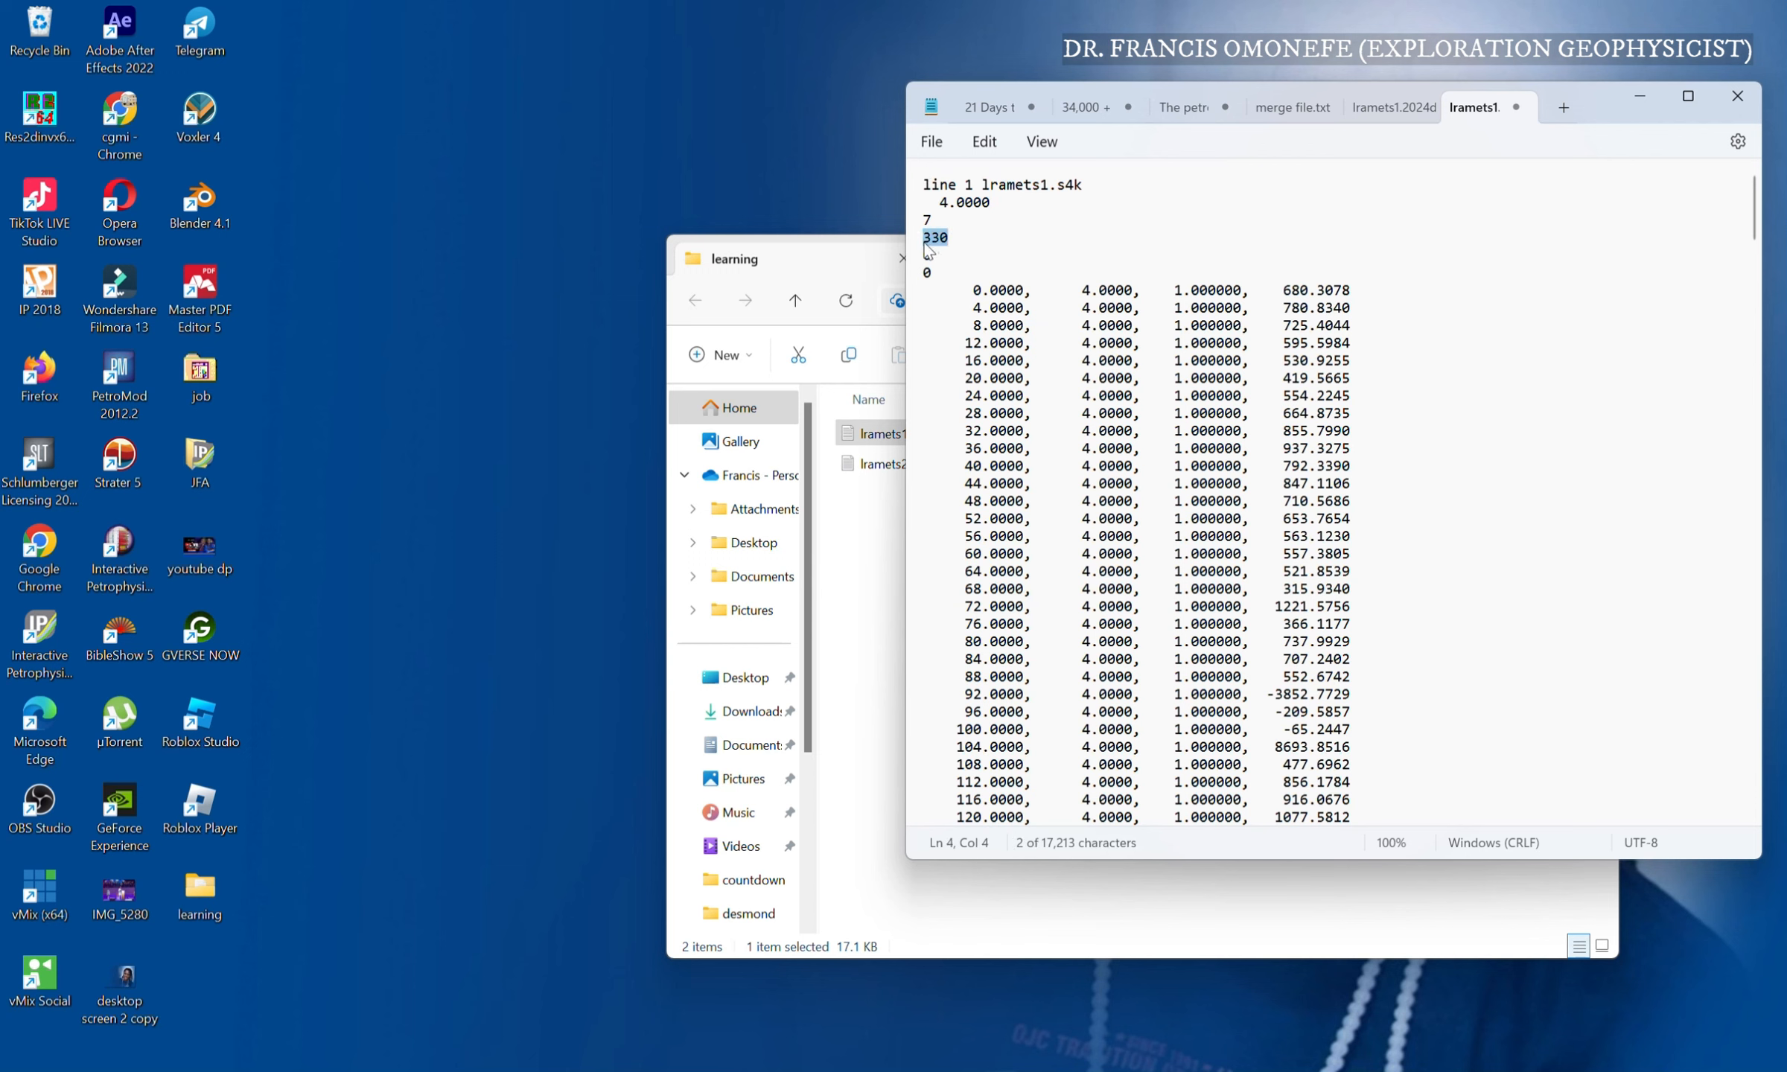
scroll(1424, 332, "down", 20)
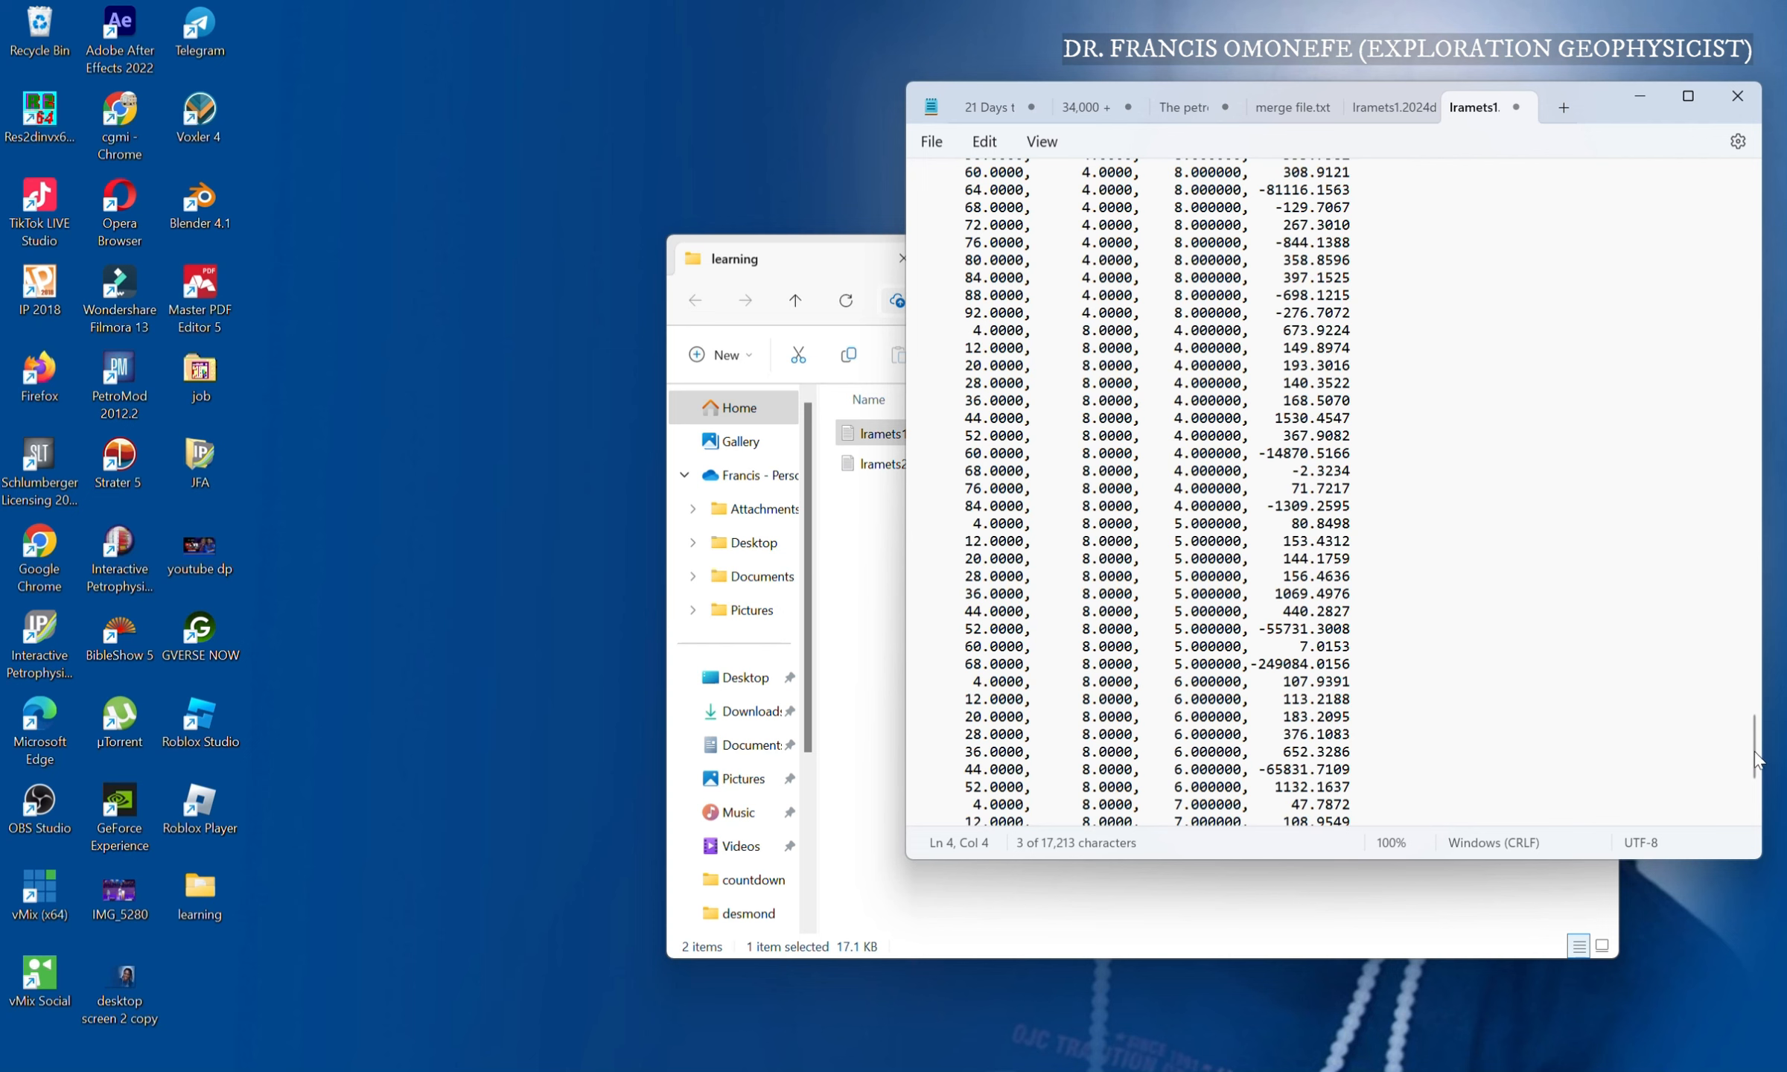
left_click_drag(1755, 758, 1686, 177)
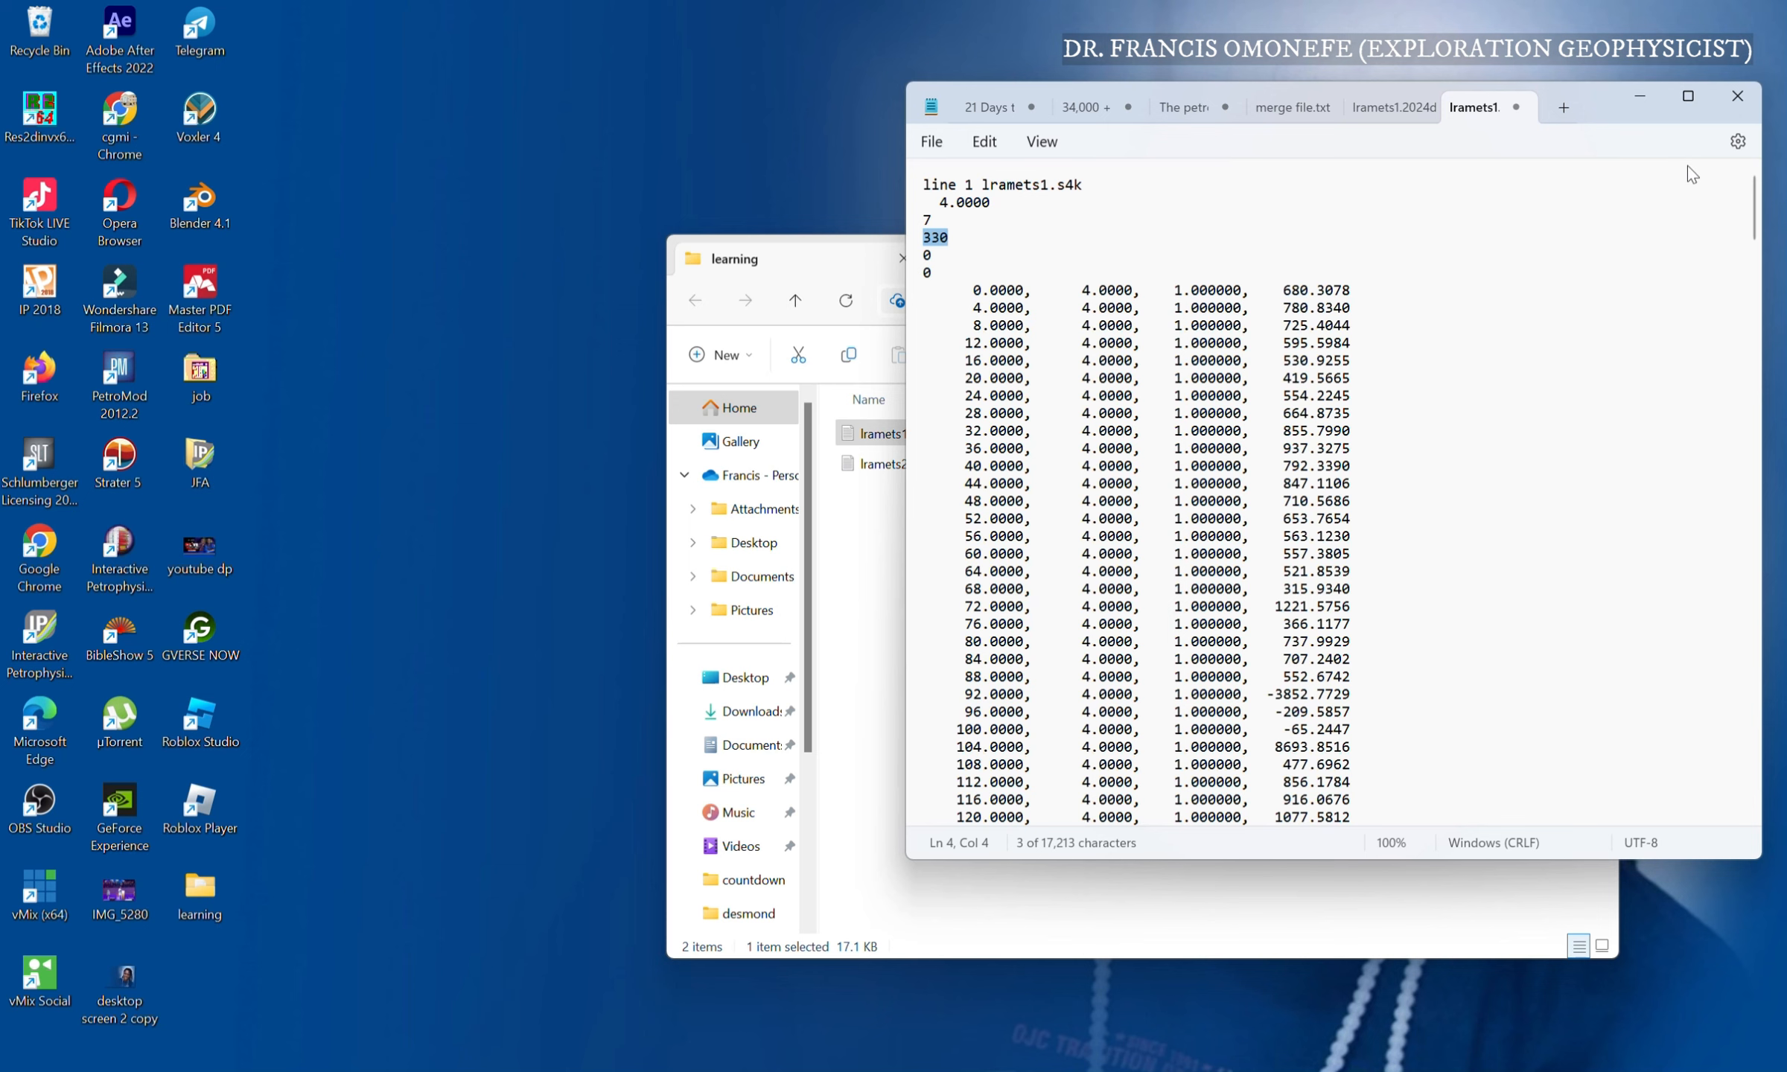
left_click(1735, 101)
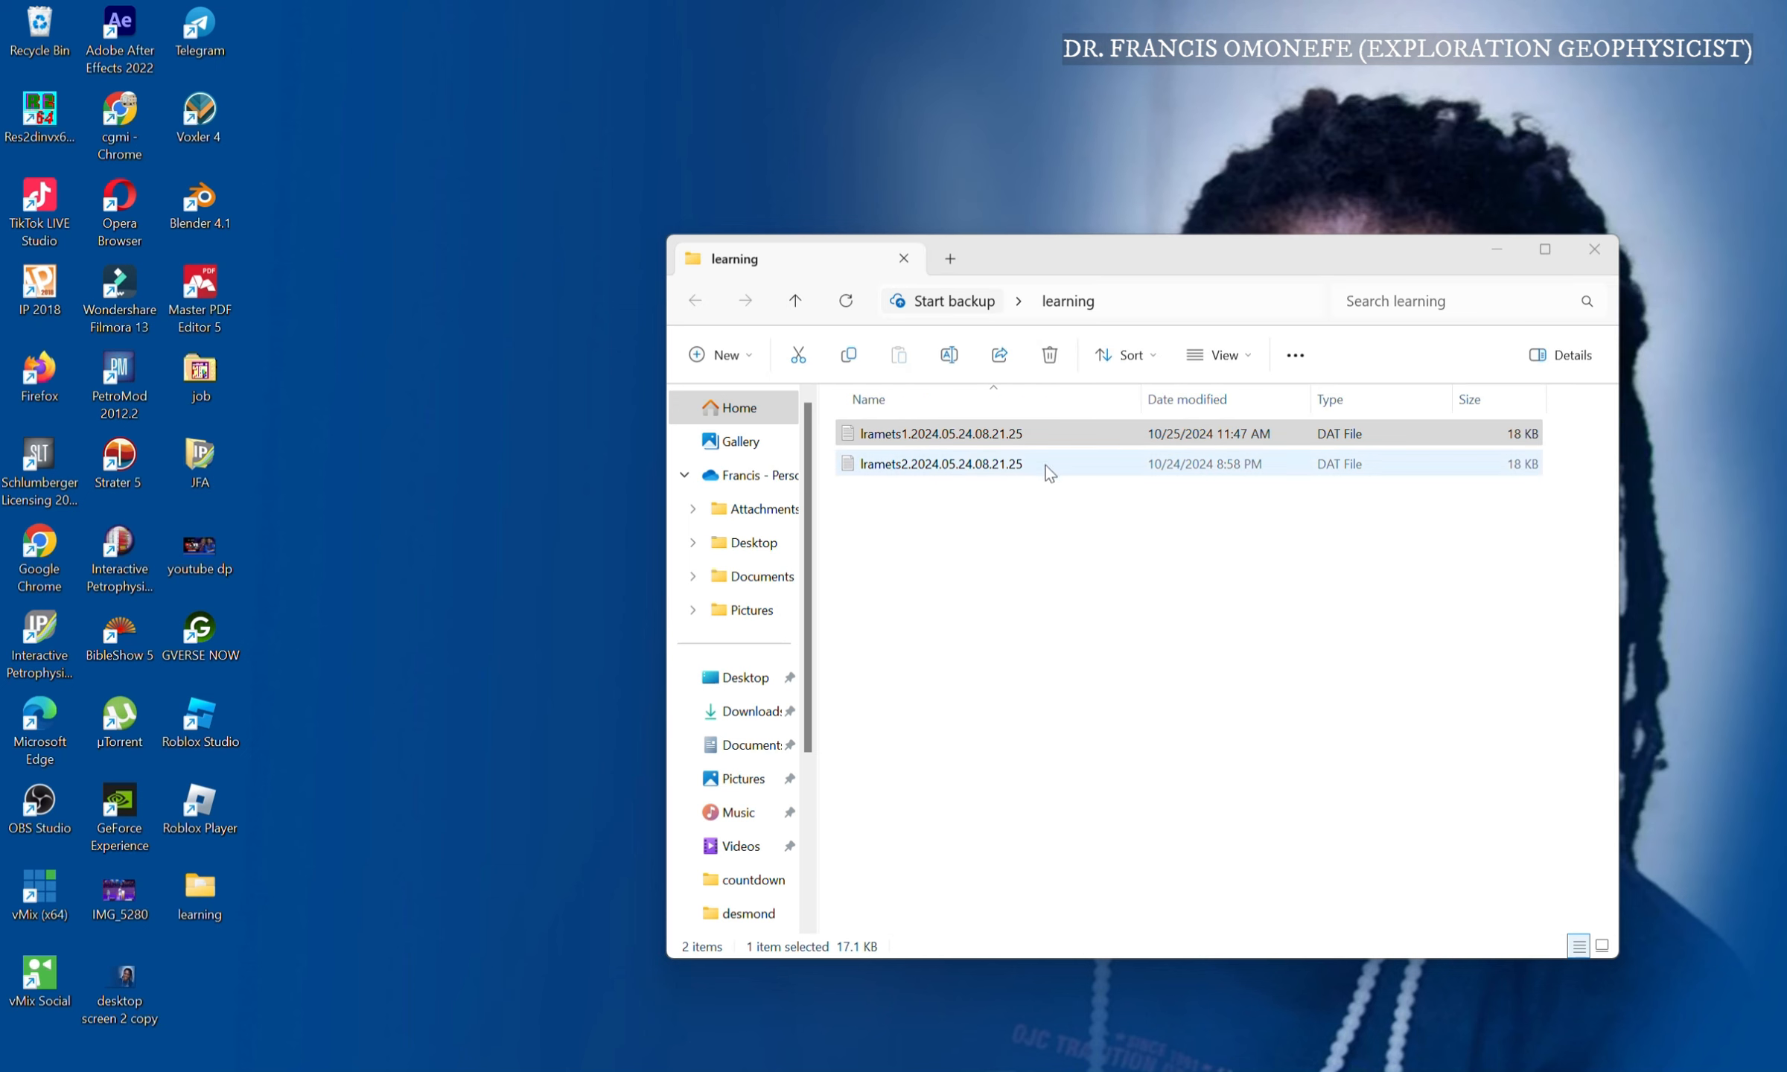
Open lramets2.2024.05.24.08.21.25 and change the line number in its header to 2.
double_click(930, 468)
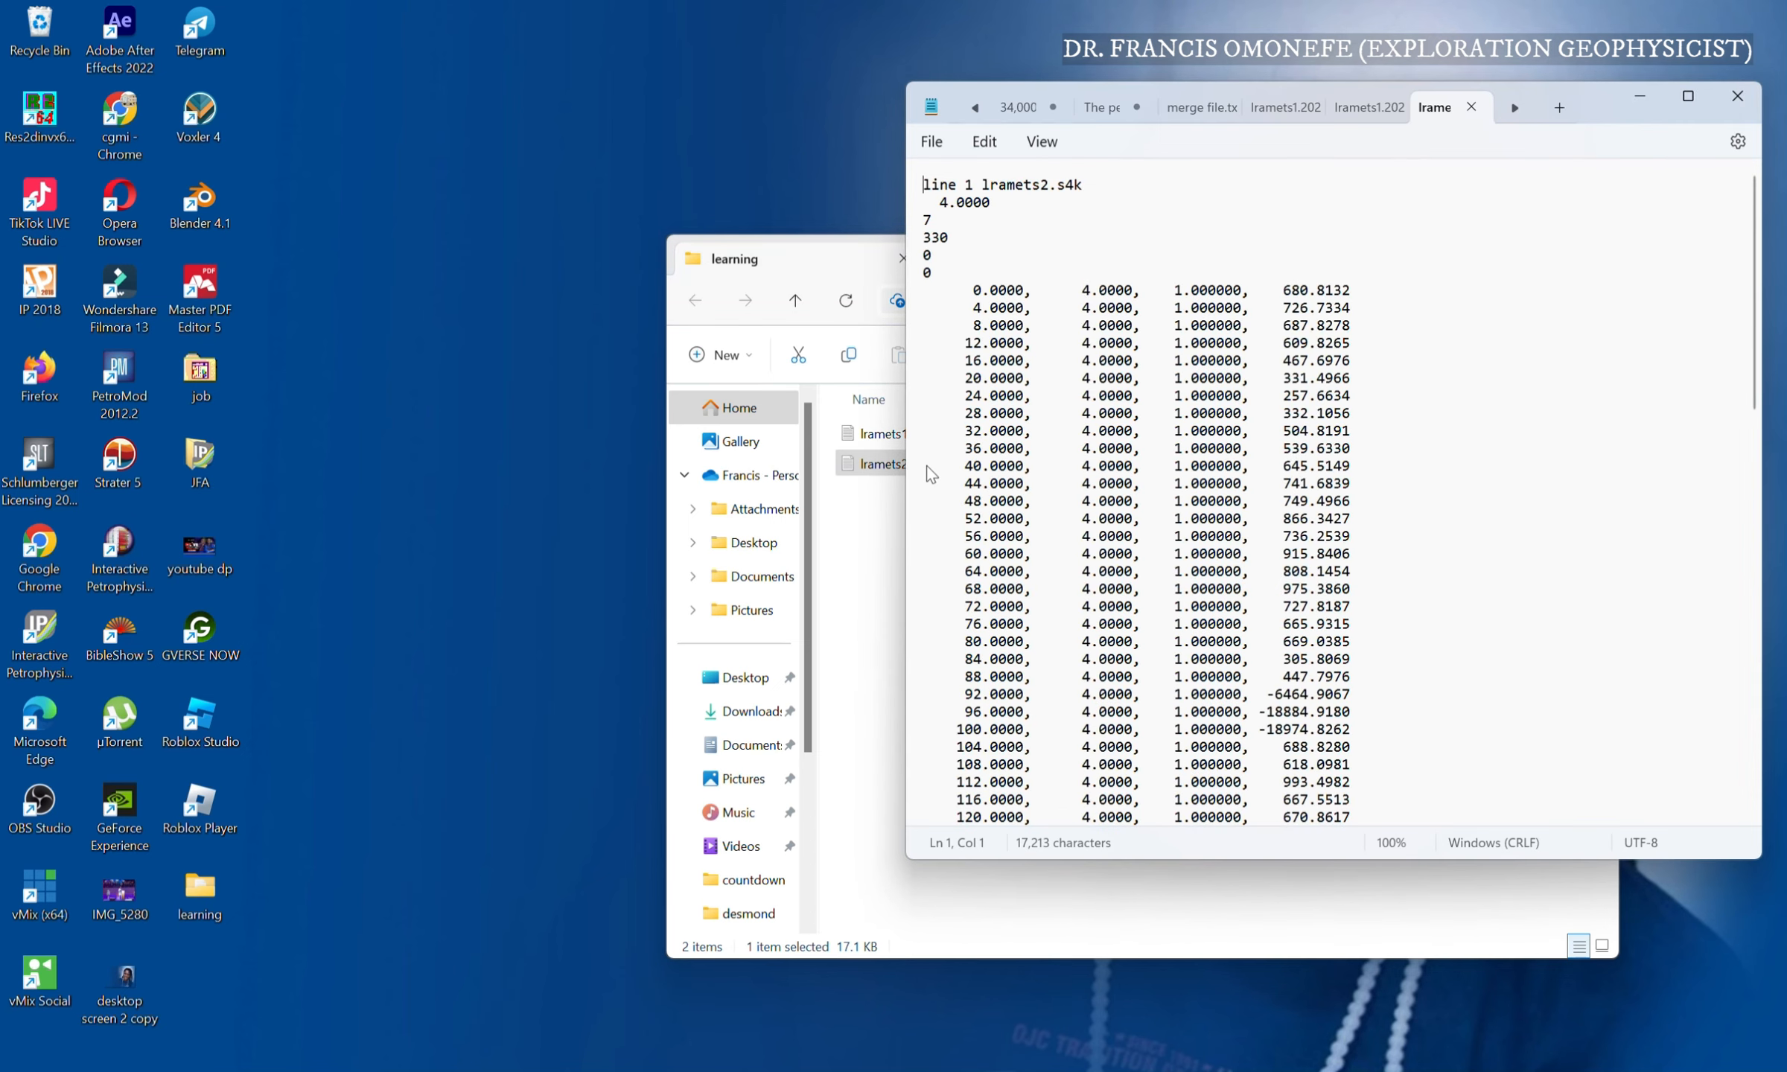
left_click_drag(964, 185, 975, 185)
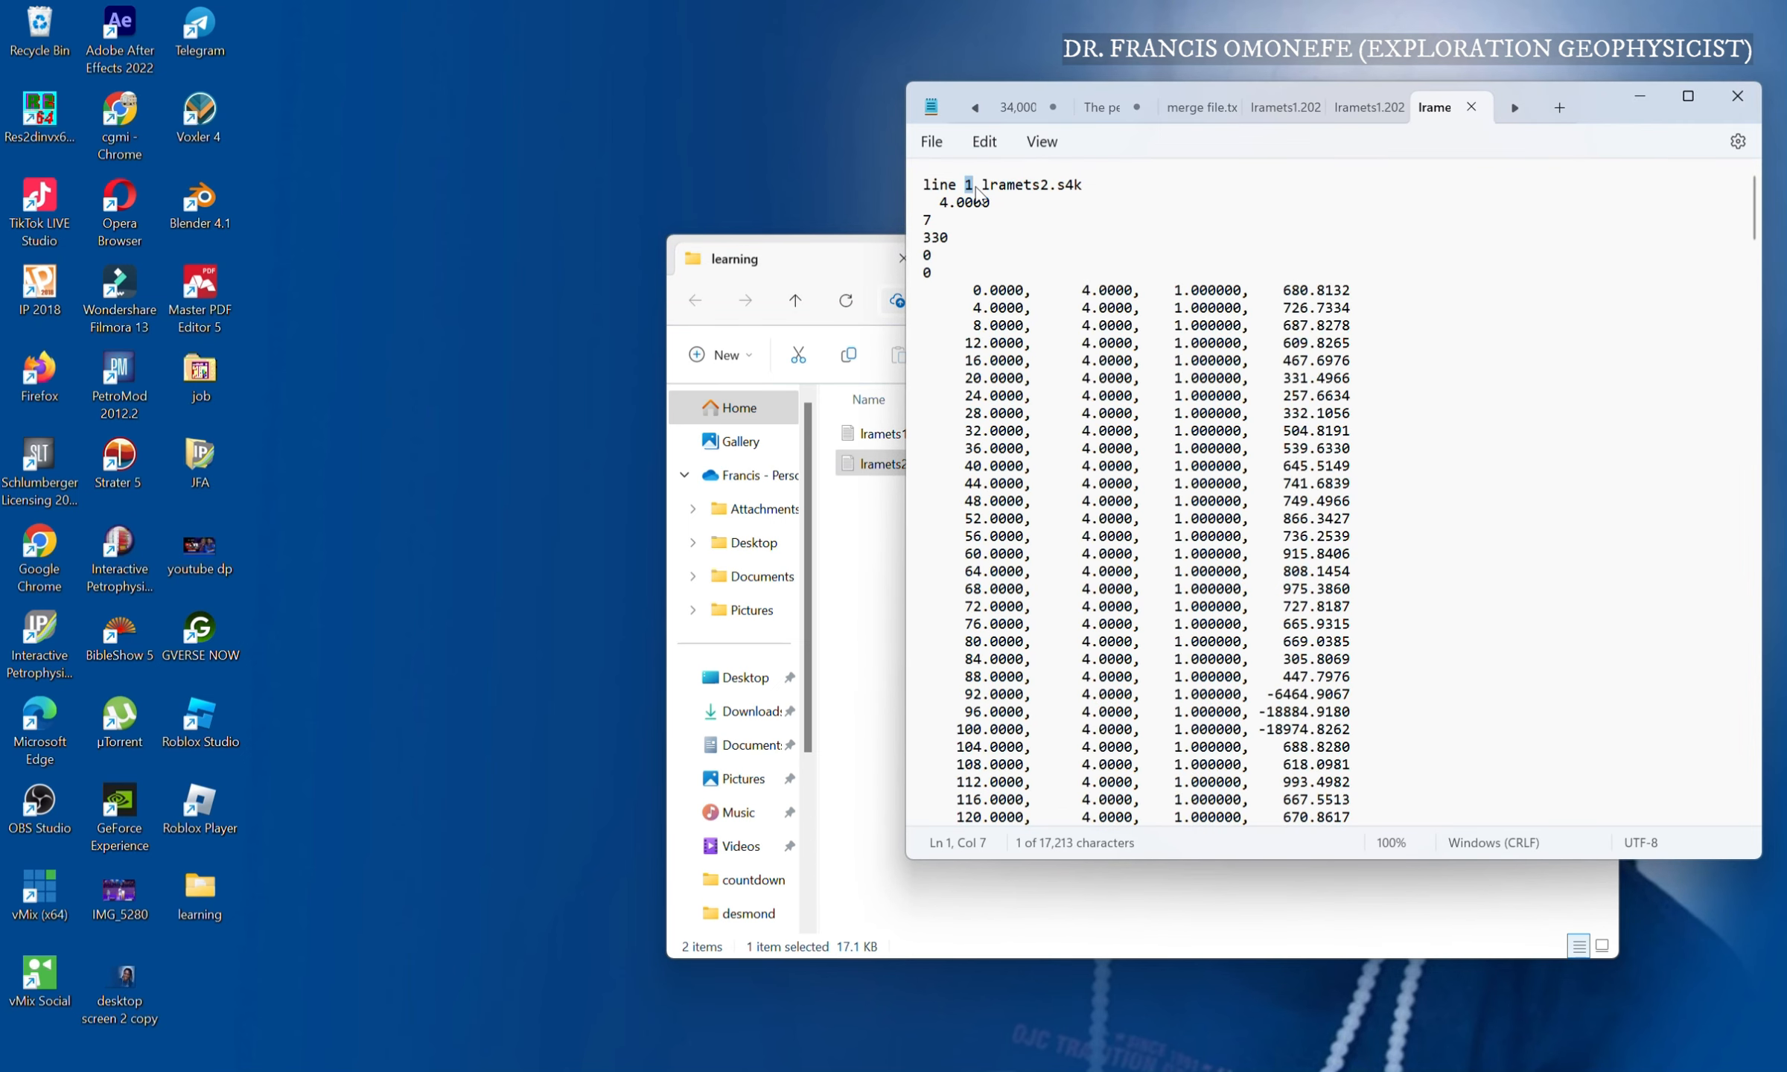
type("2")
left_click_drag(951, 242, 911, 223)
left_click(983, 318)
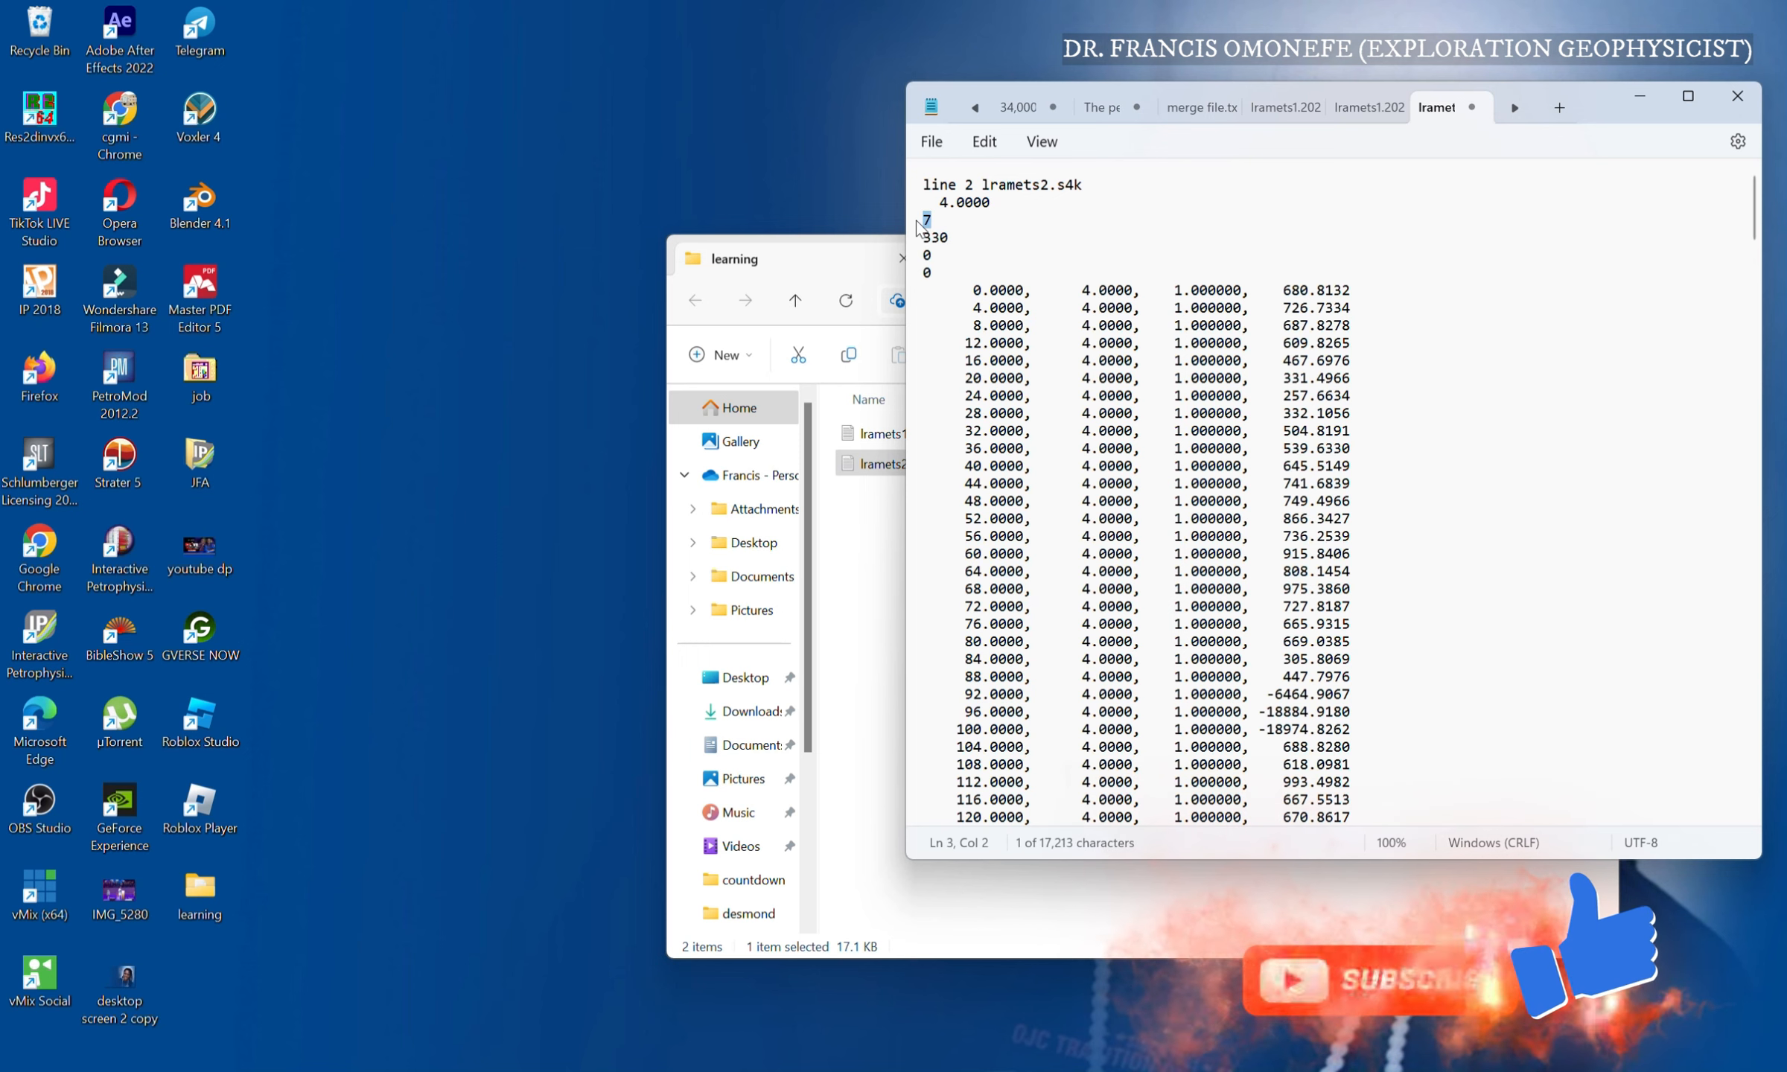
left_click(1010, 292)
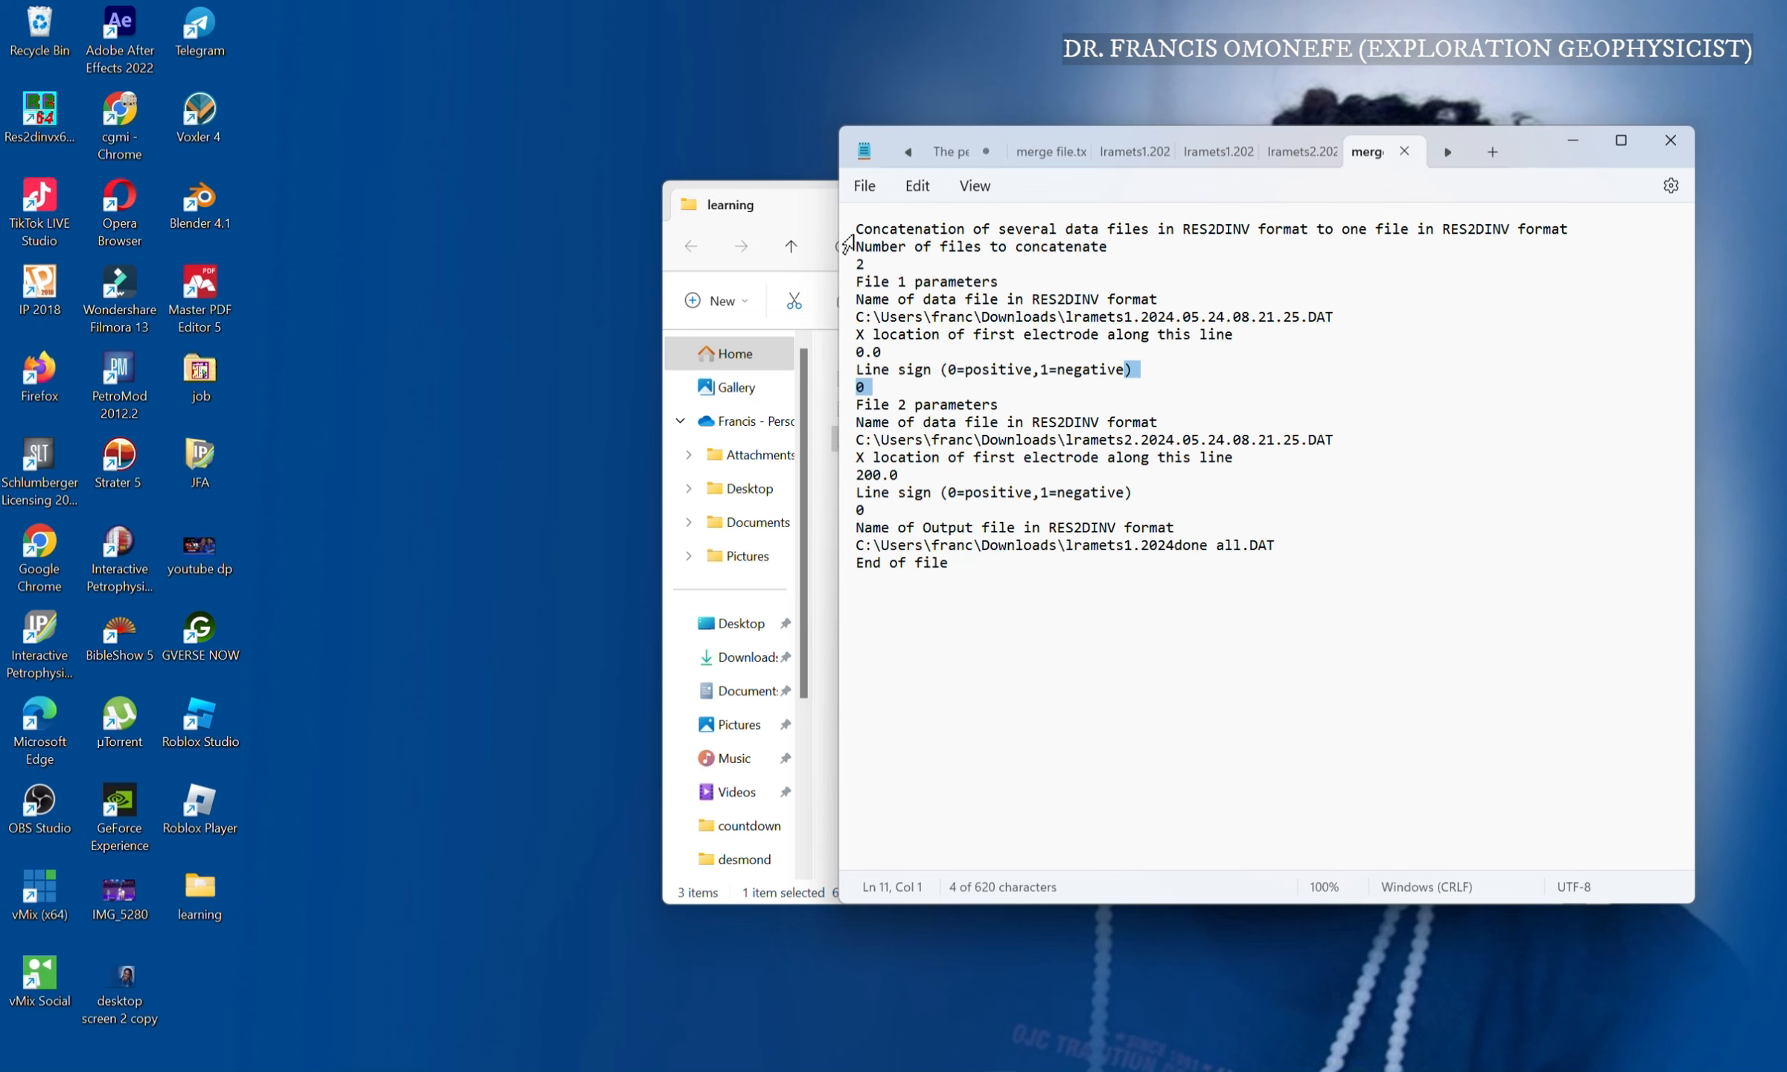
Arrange the merge file text beside the learning folder window and review its heading and File 1 parameters lines.
left_click_drag(852, 246, 842, 232)
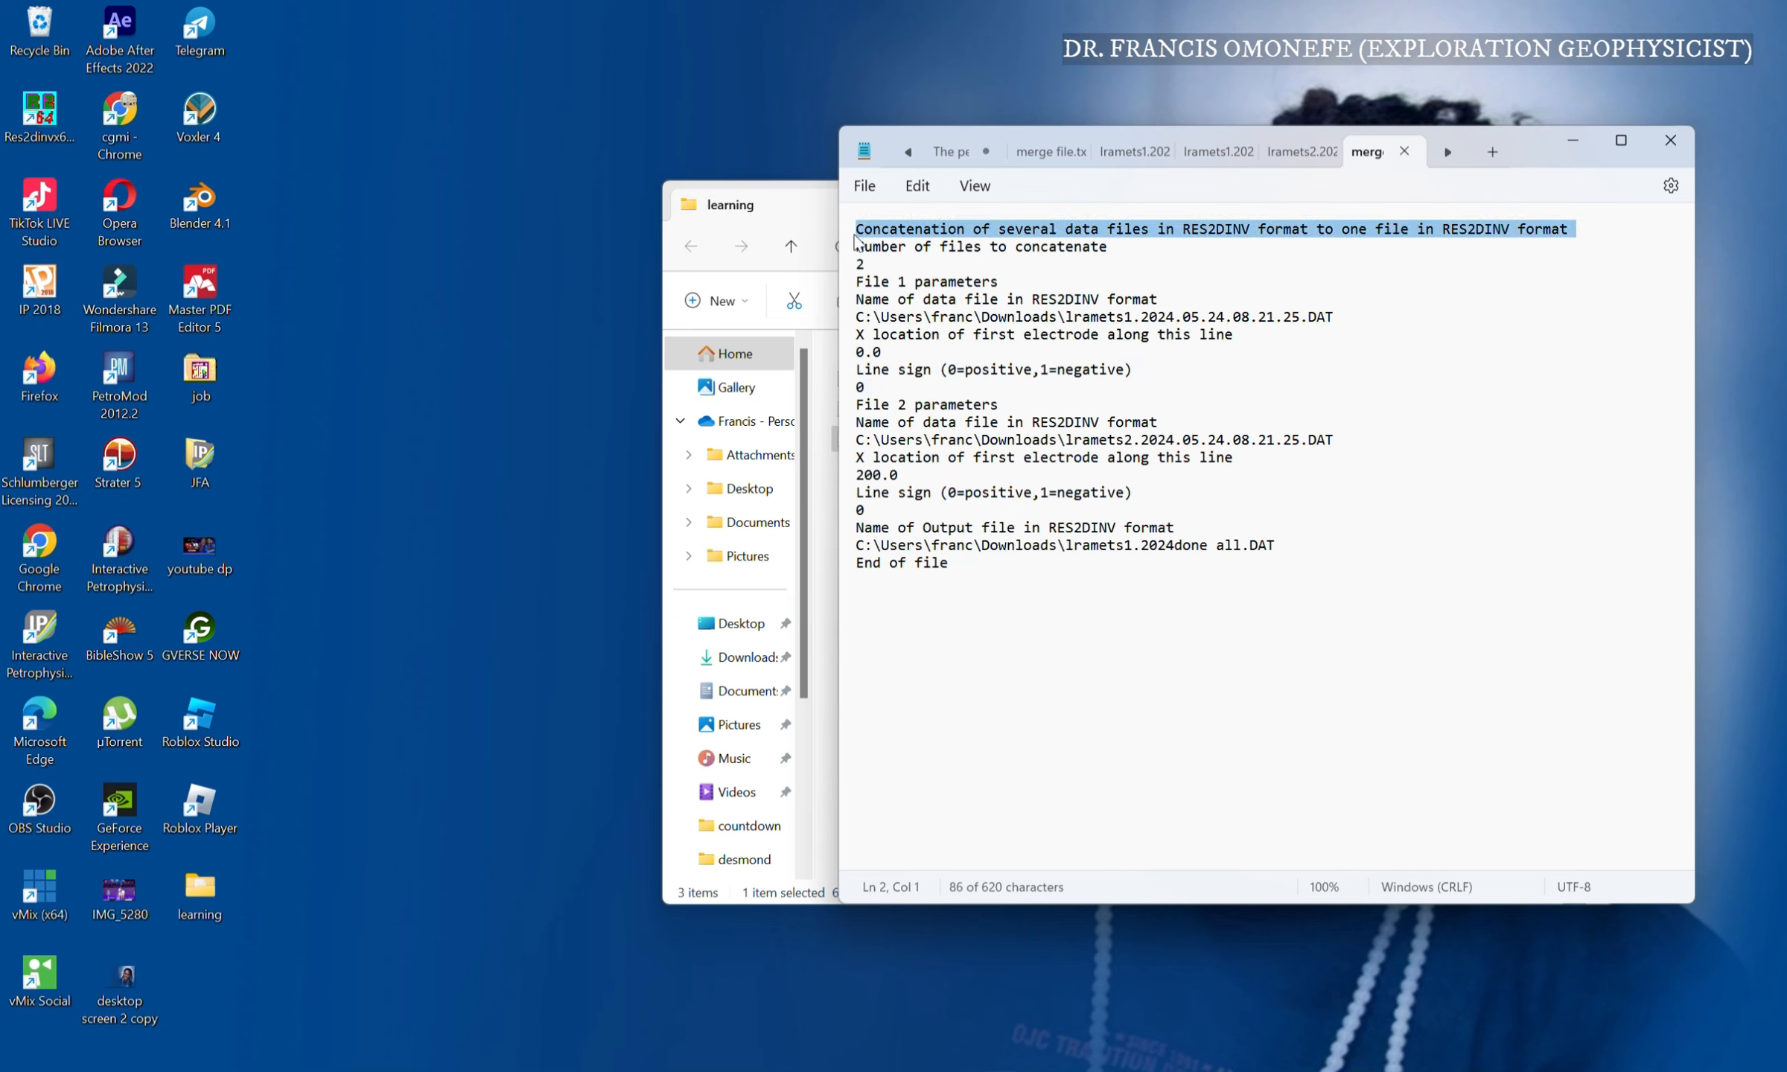
left_click(876, 244)
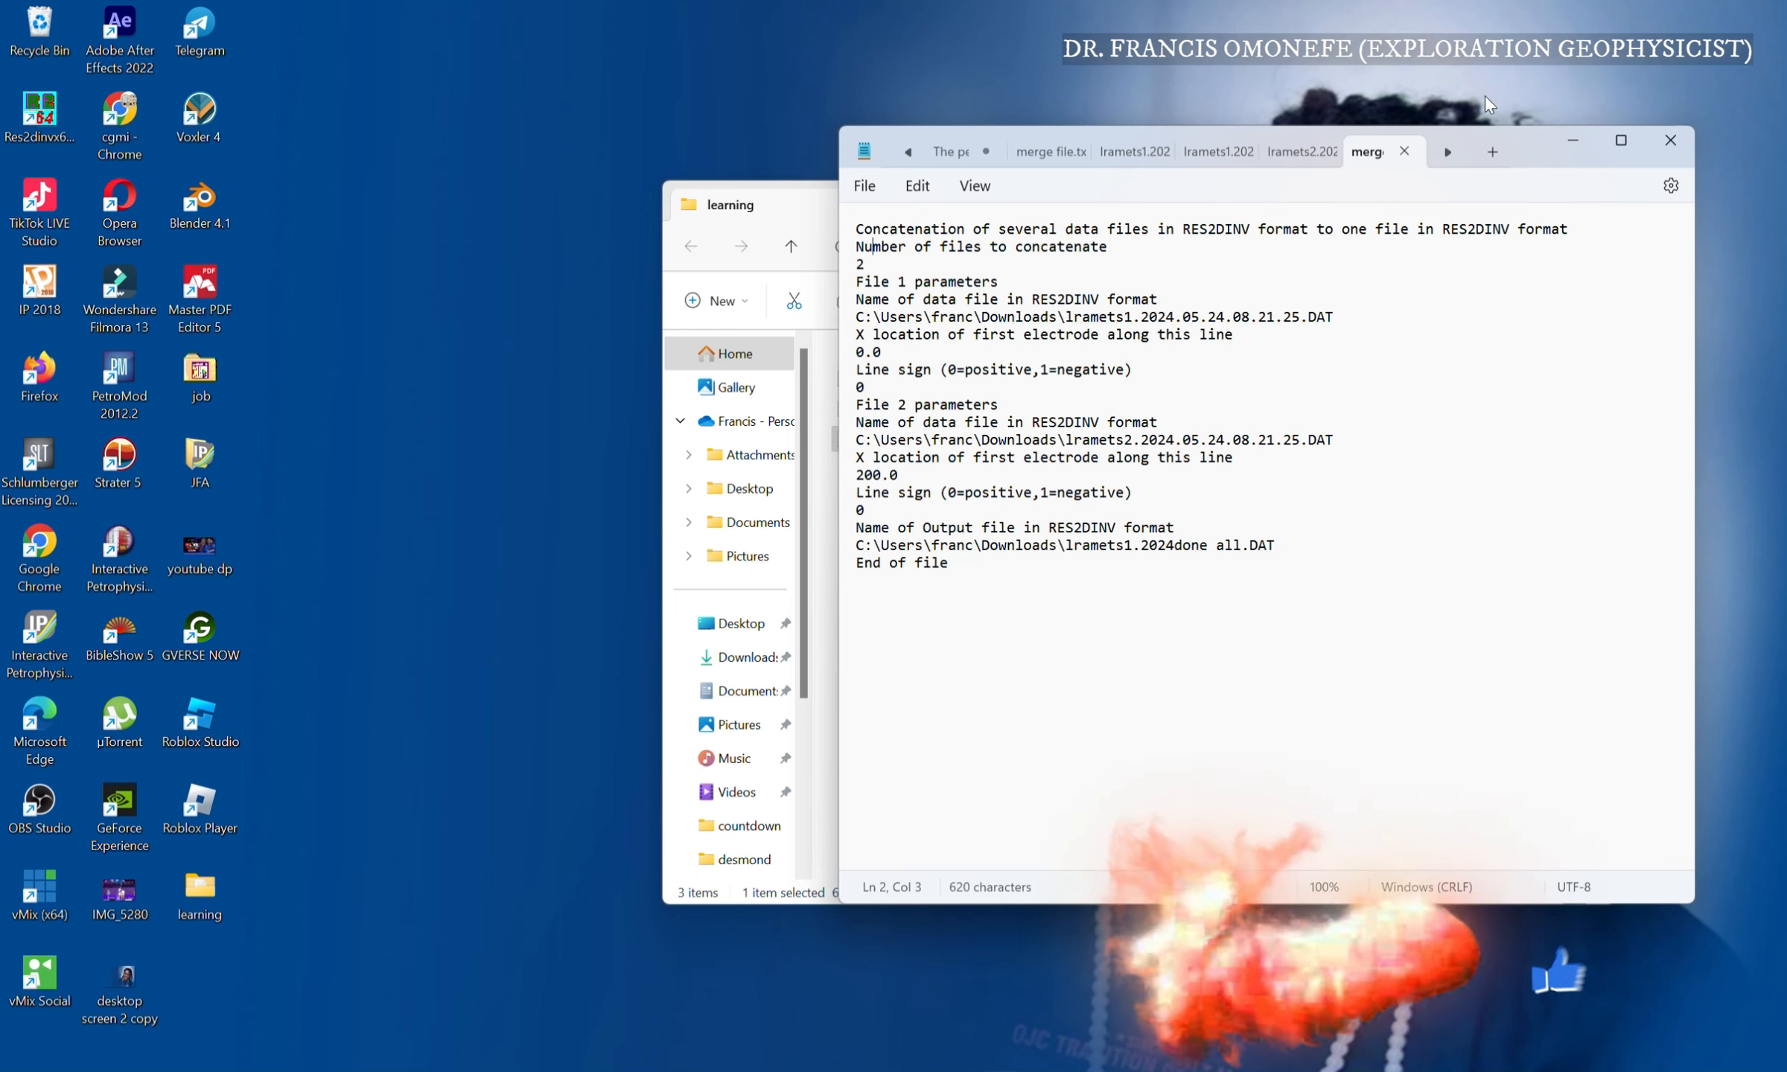
left_click_drag(1514, 133, 778, 150)
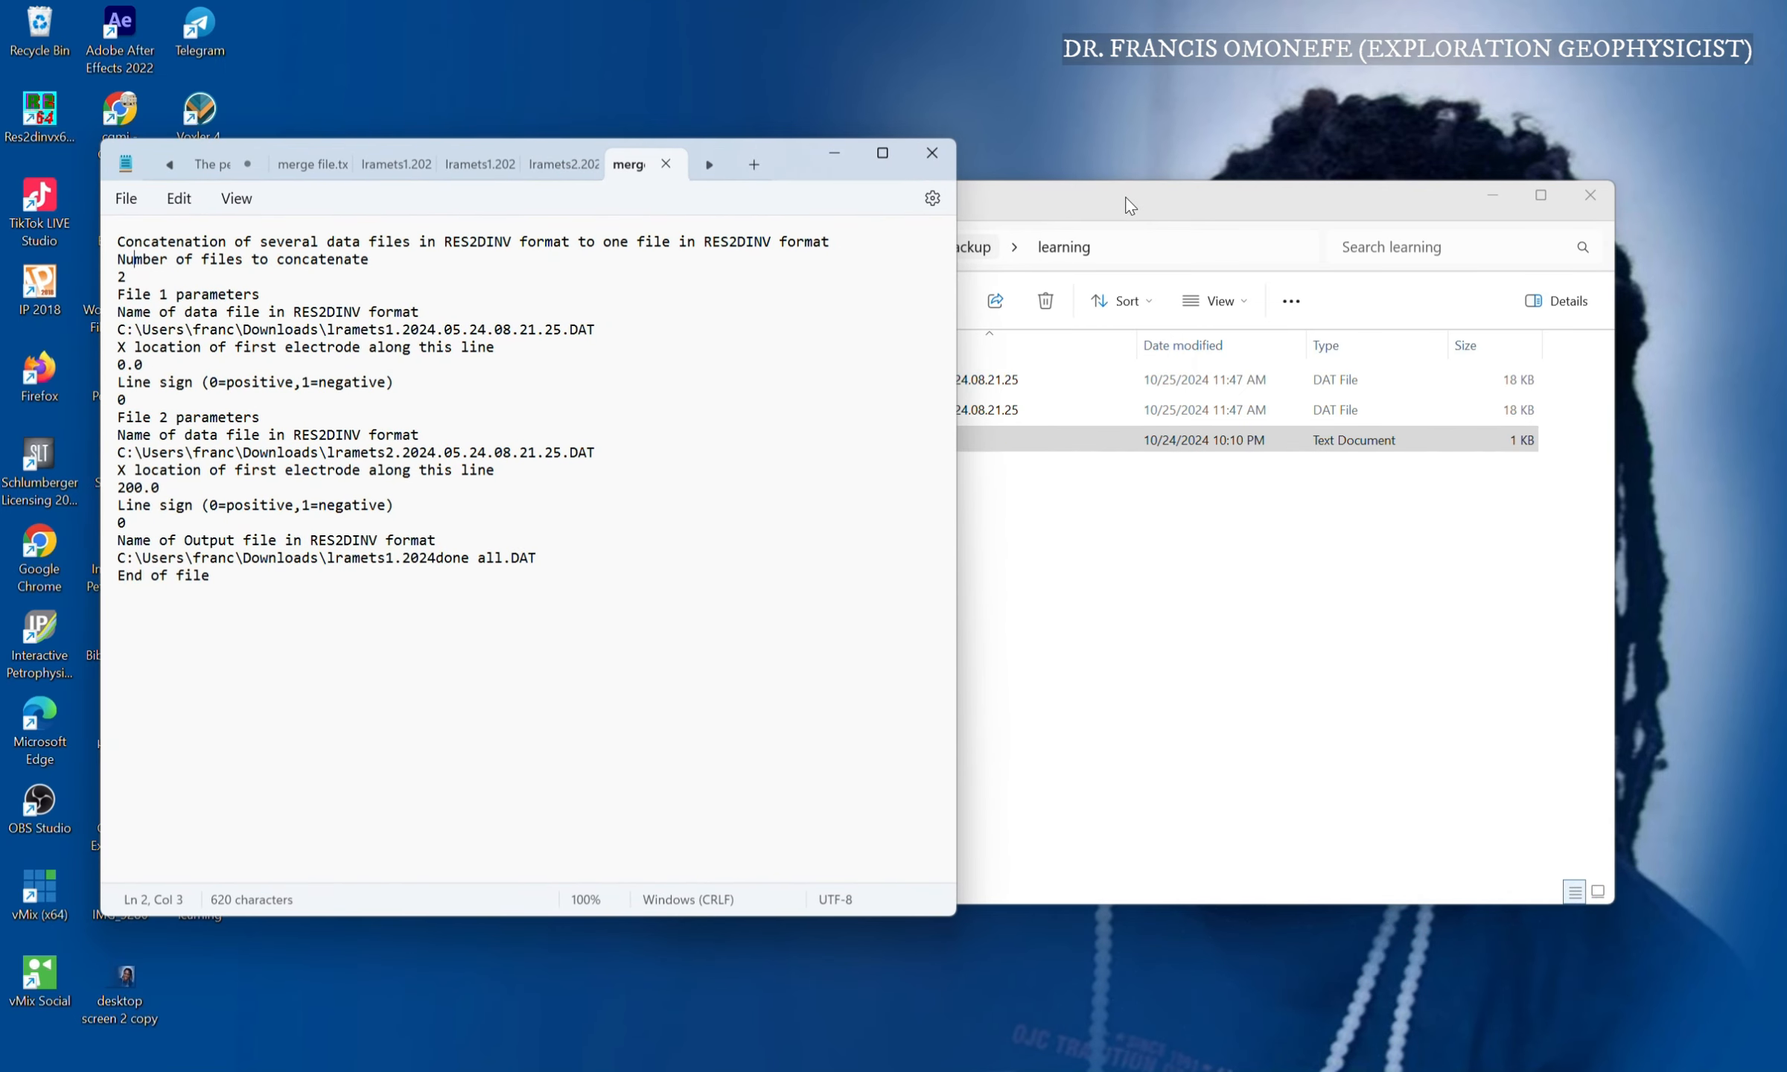
left_click_drag(1127, 201, 1256, 166)
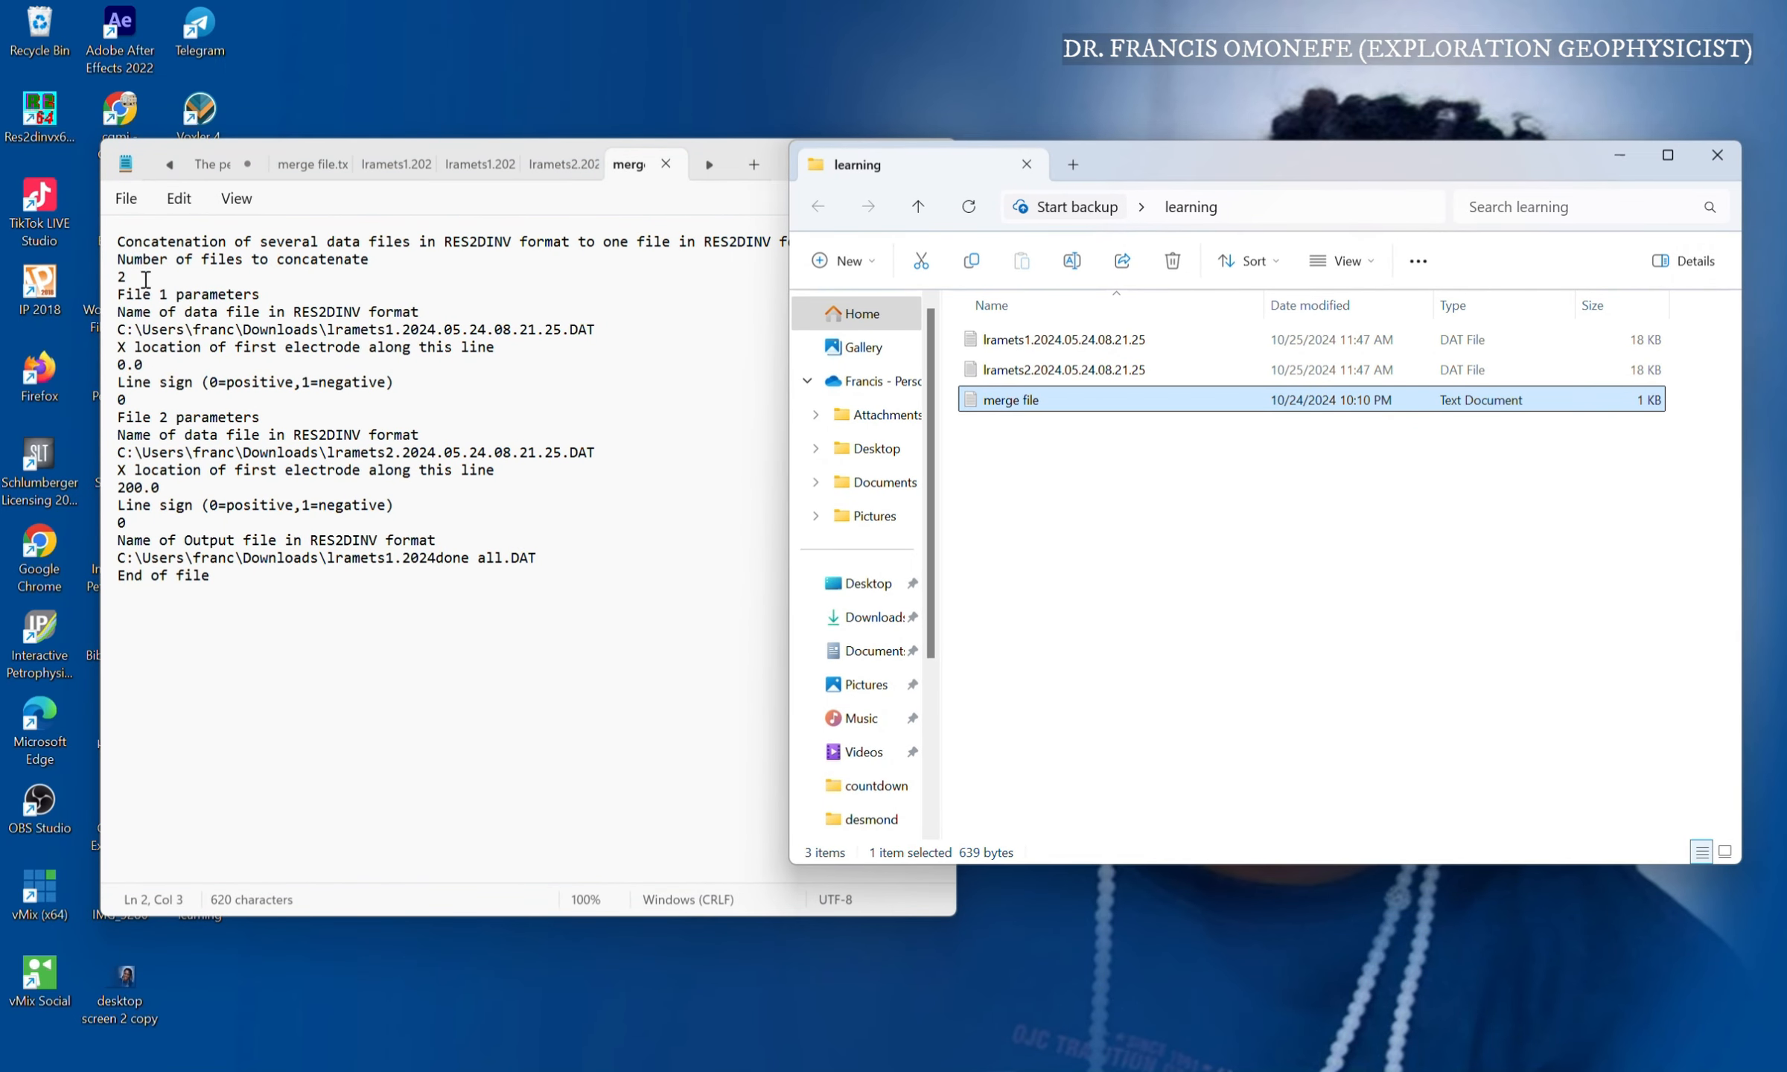
left_click_drag(259, 295, 89, 298)
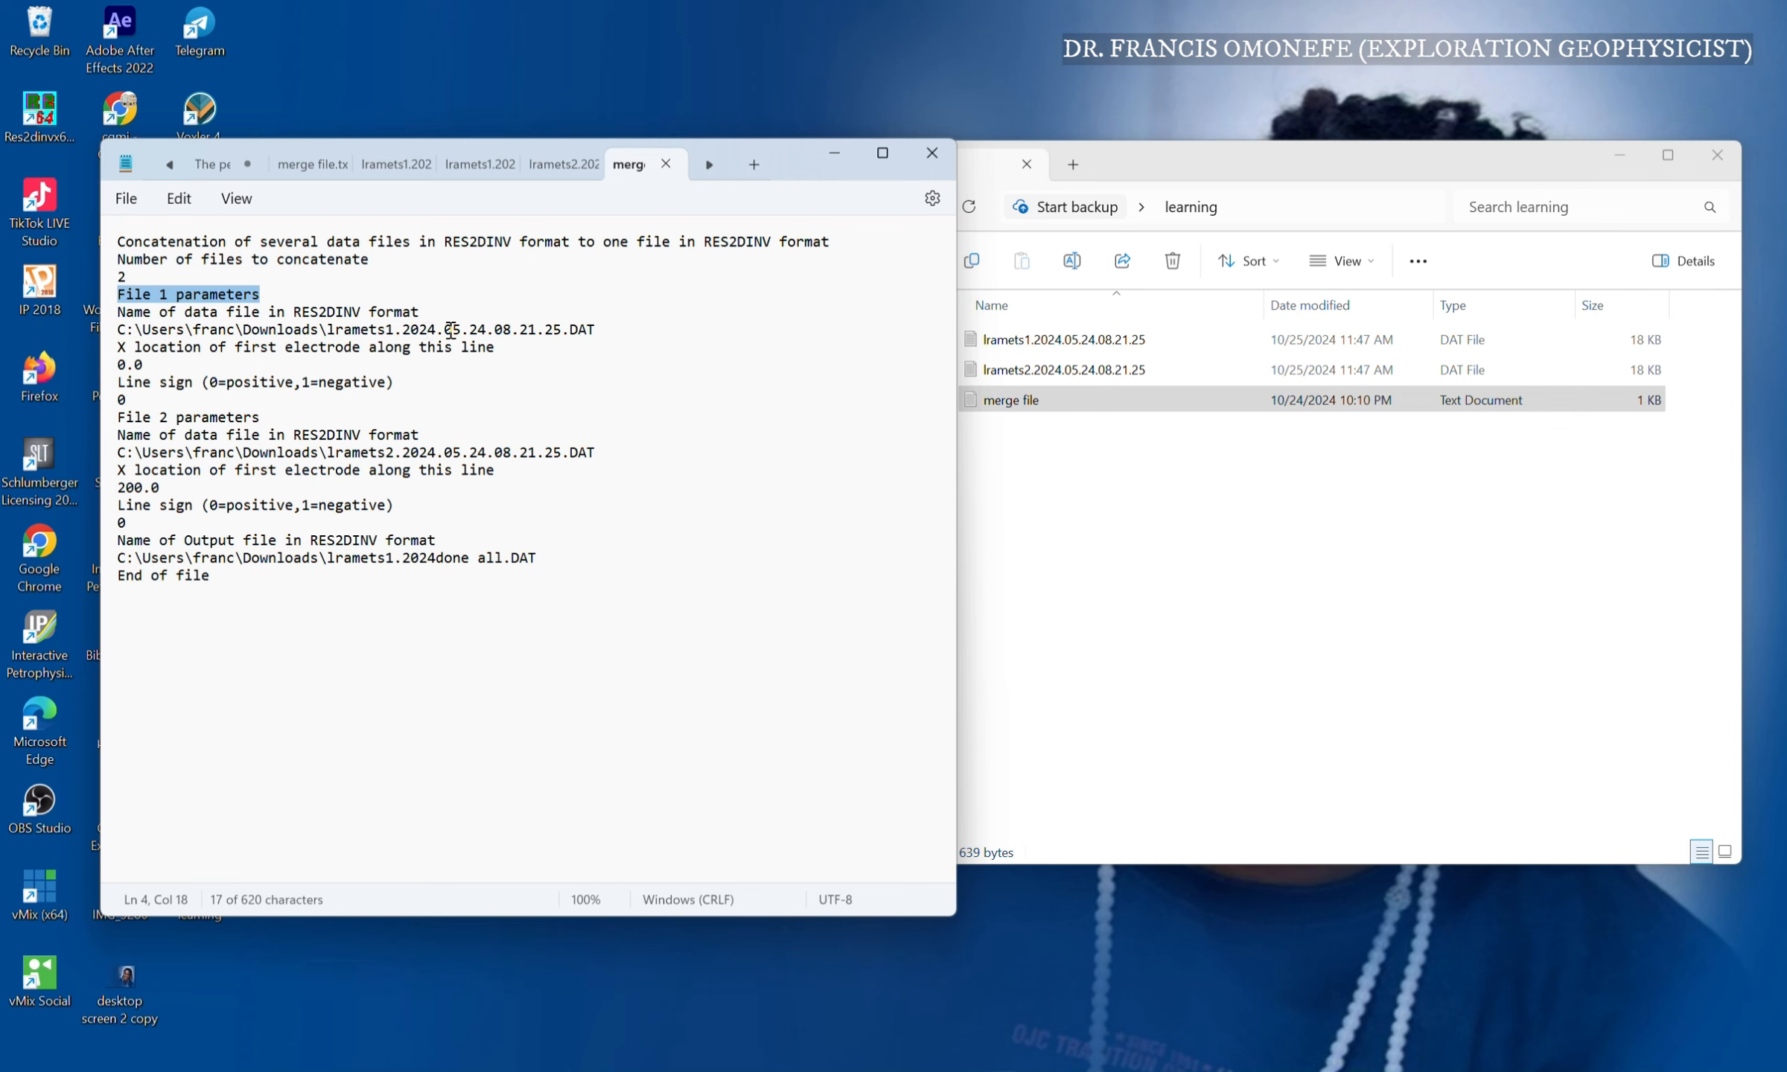
left_click(449, 330)
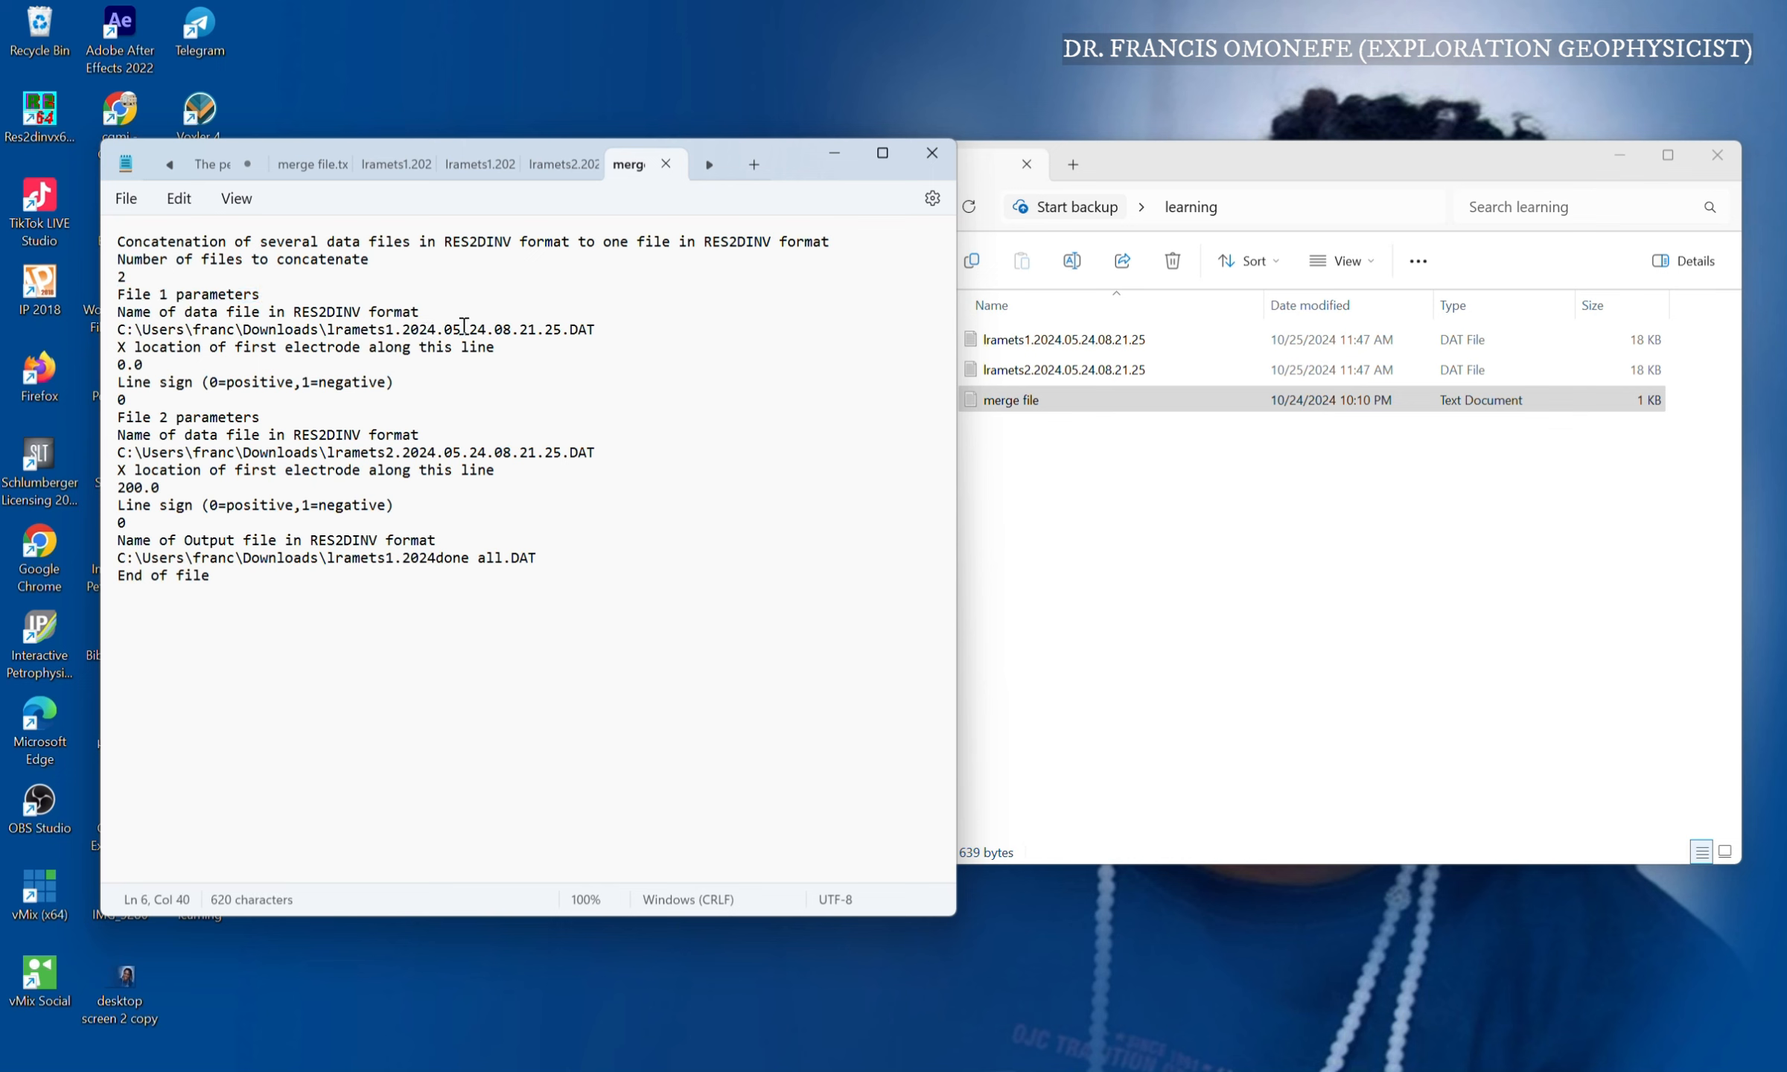
left_click(1088, 474)
left_click(1124, 348)
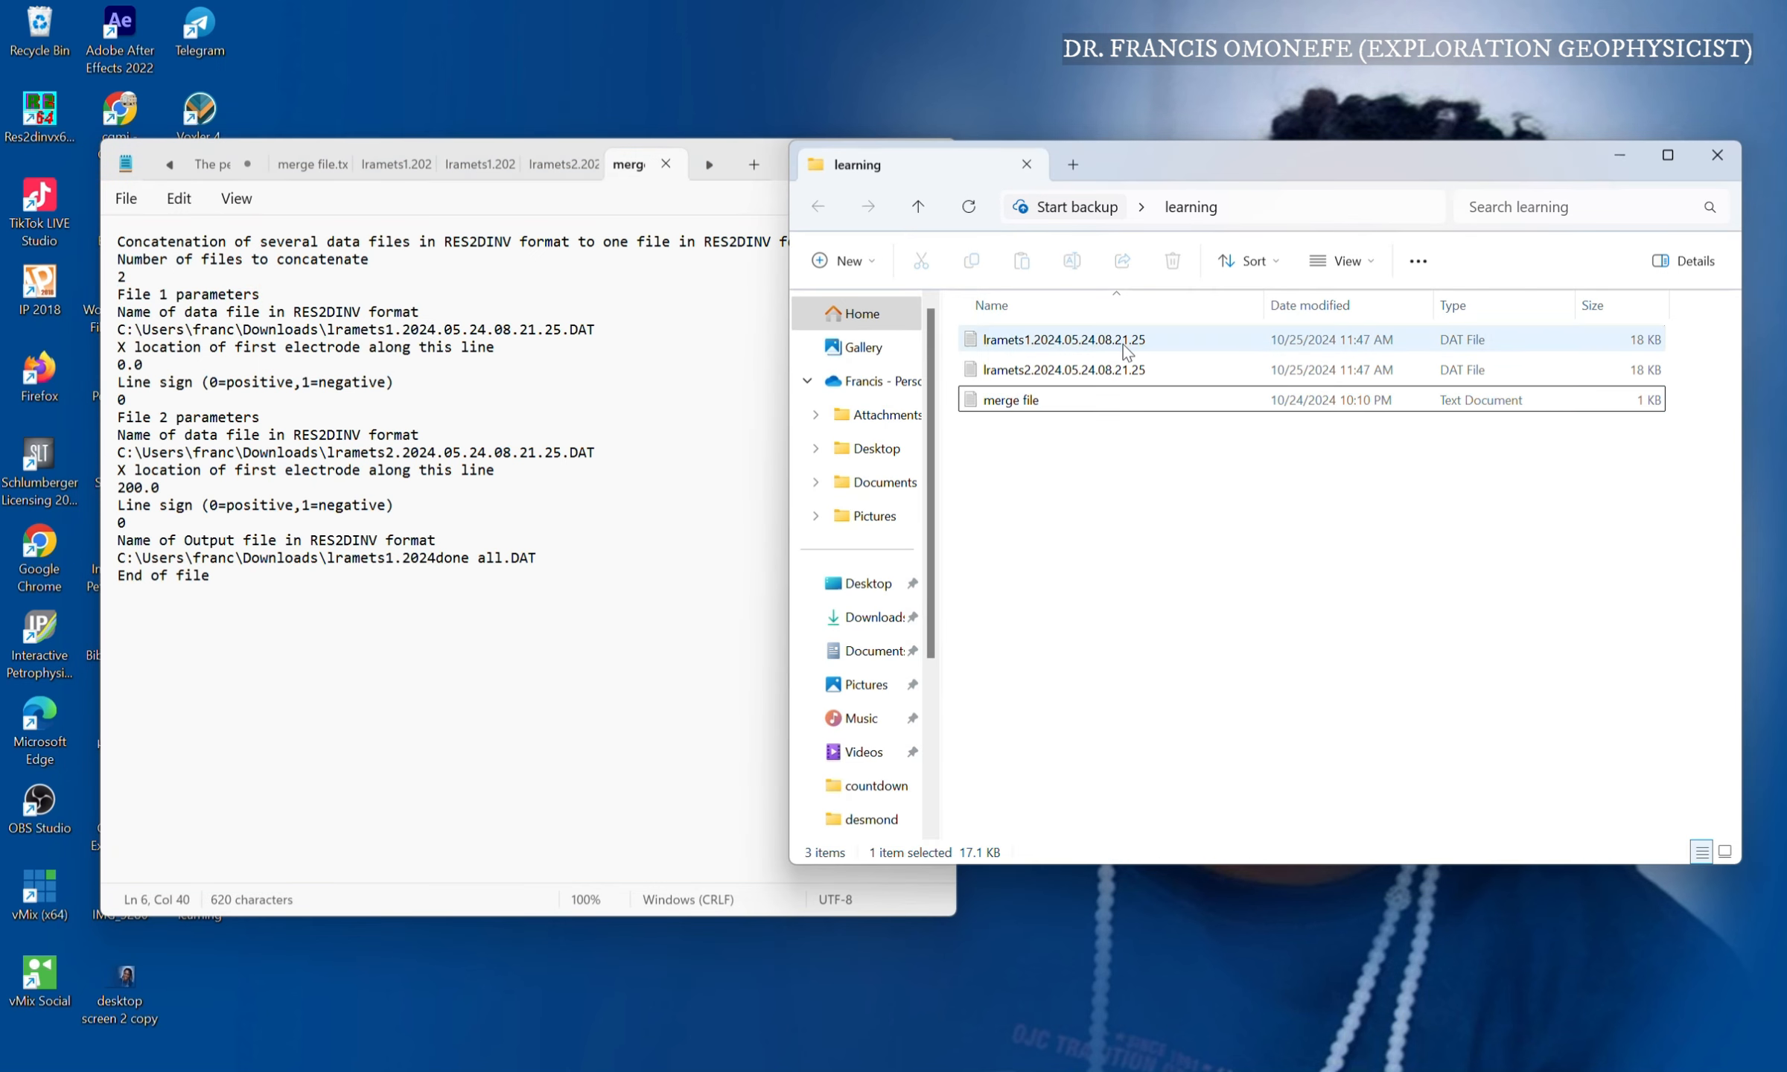
right_click(1098, 347)
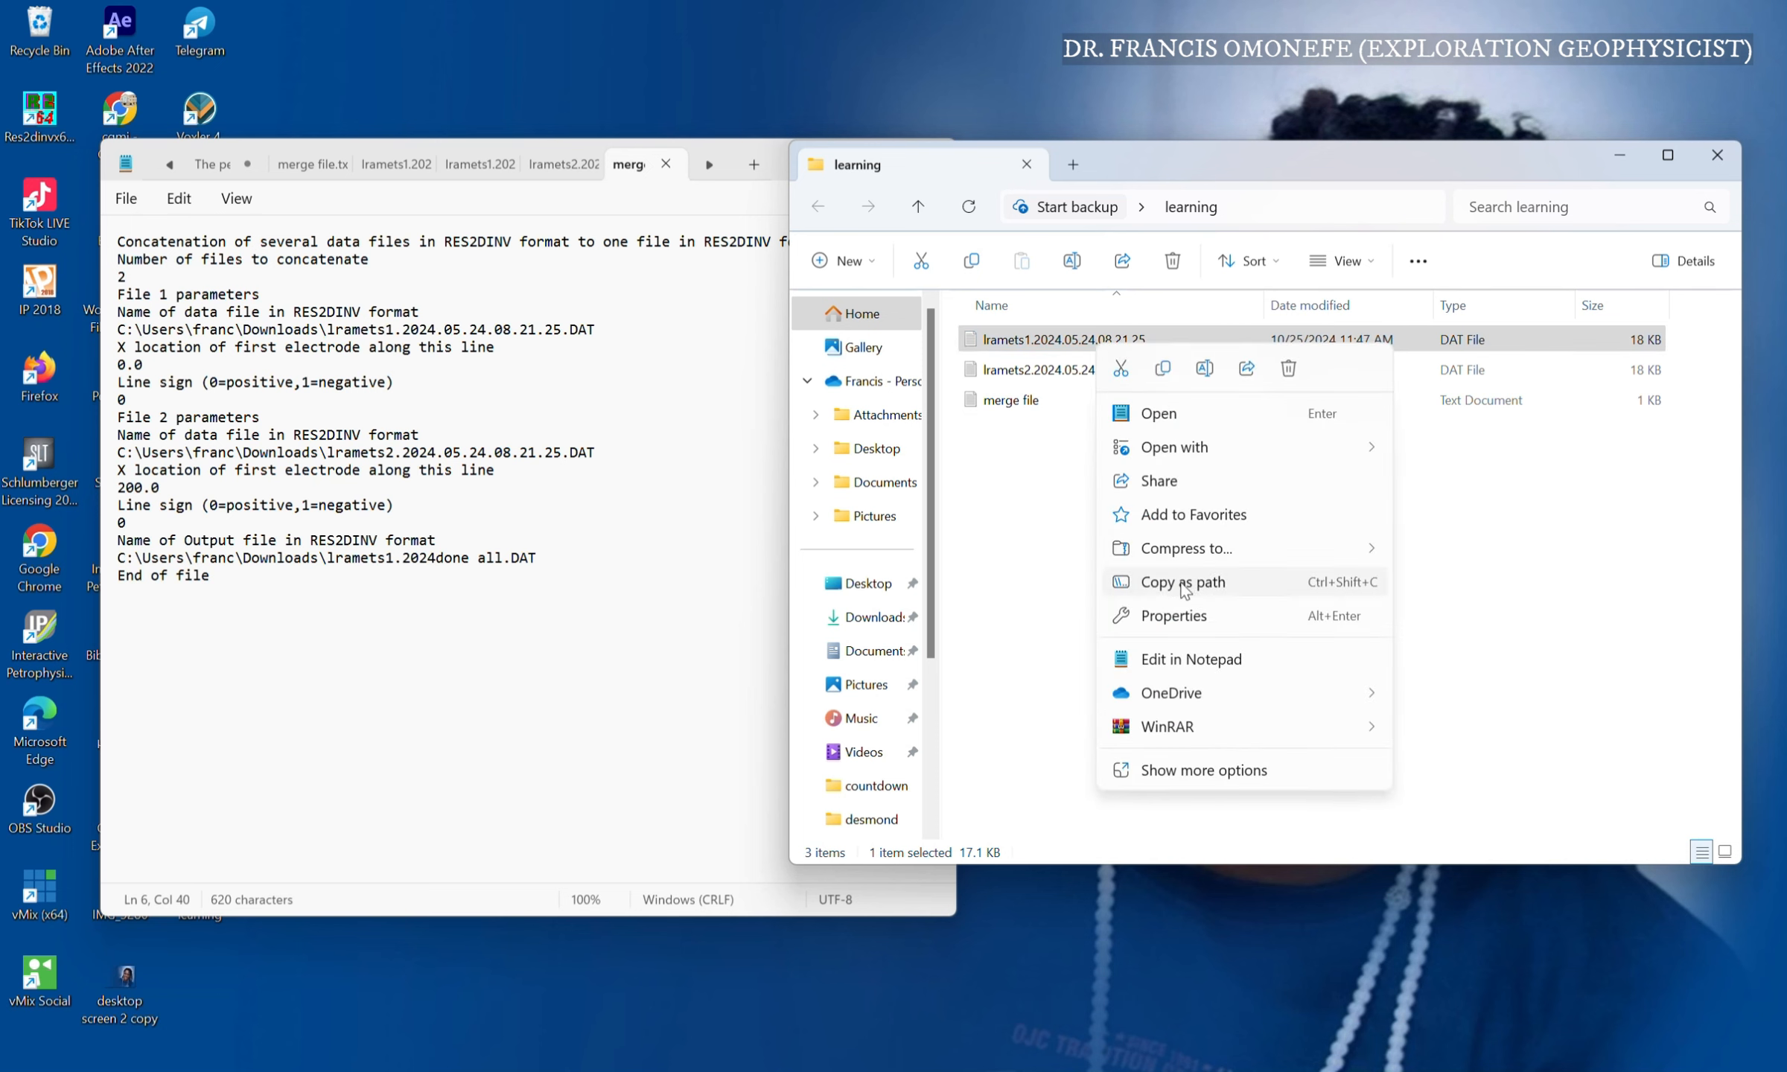
left_click(1183, 585)
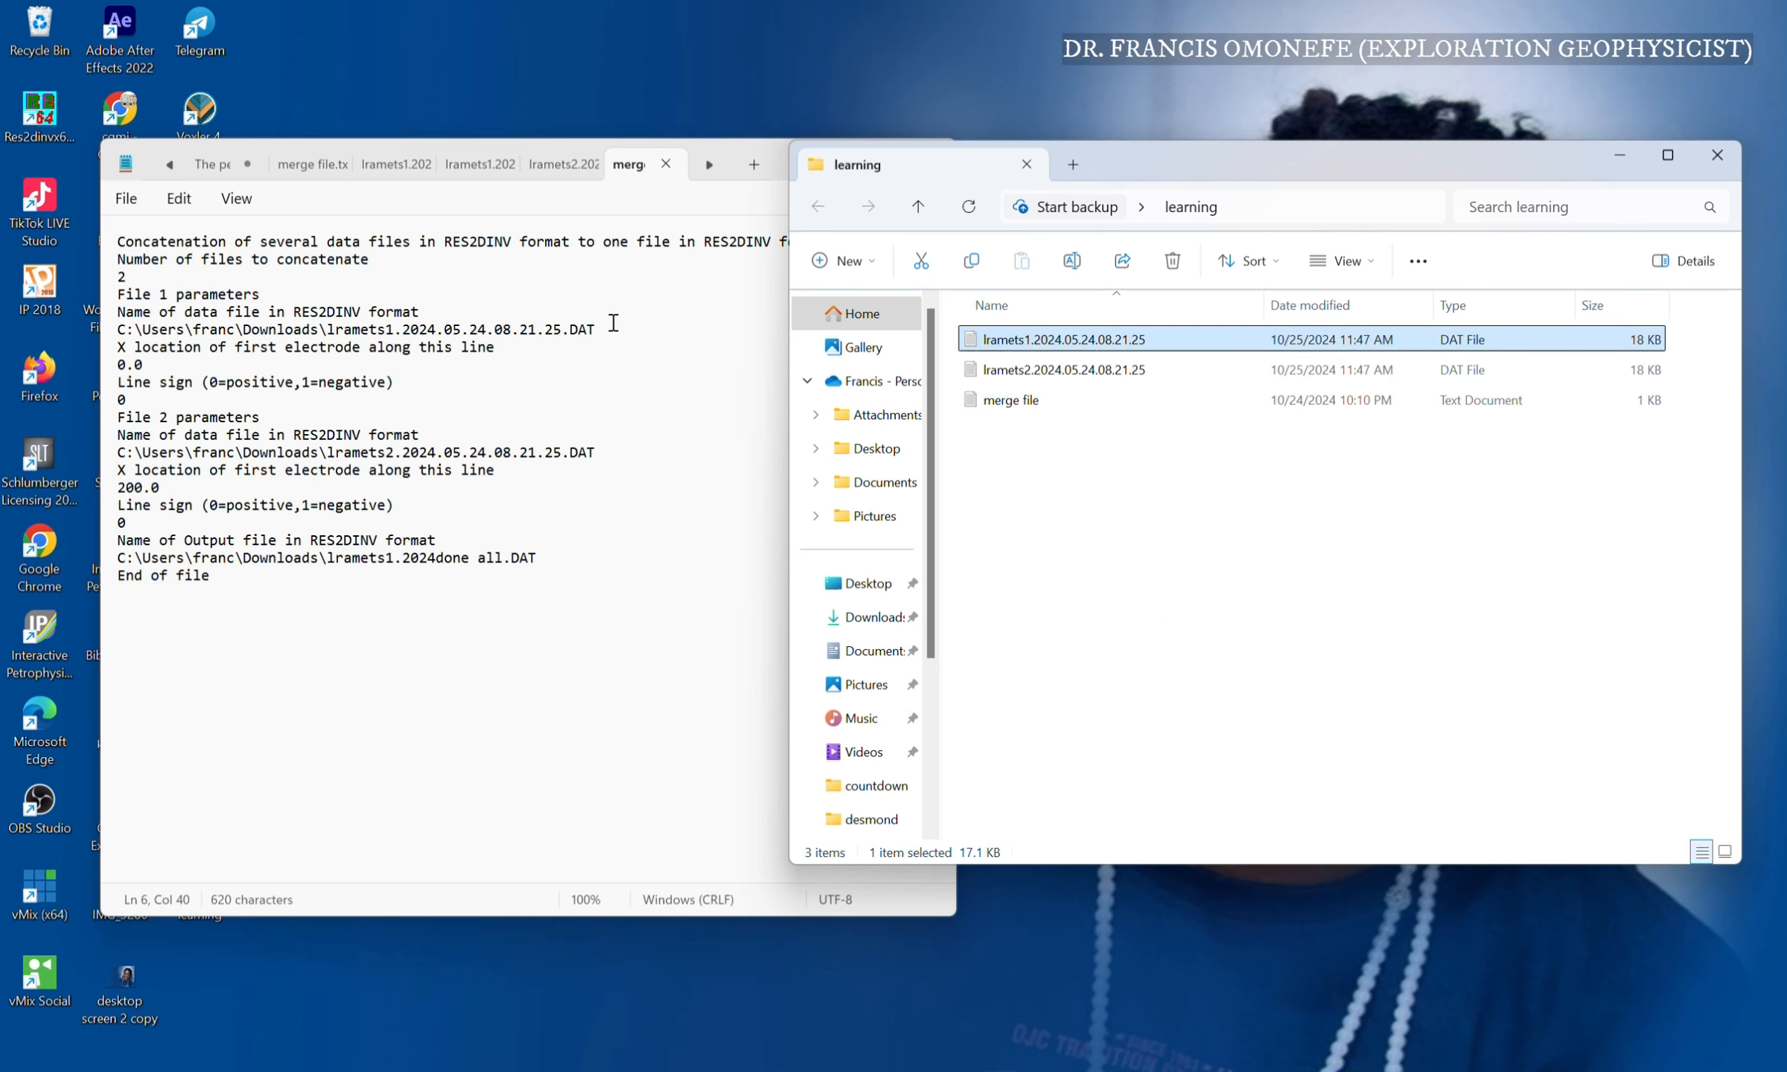
left_click_drag(604, 328, 100, 333)
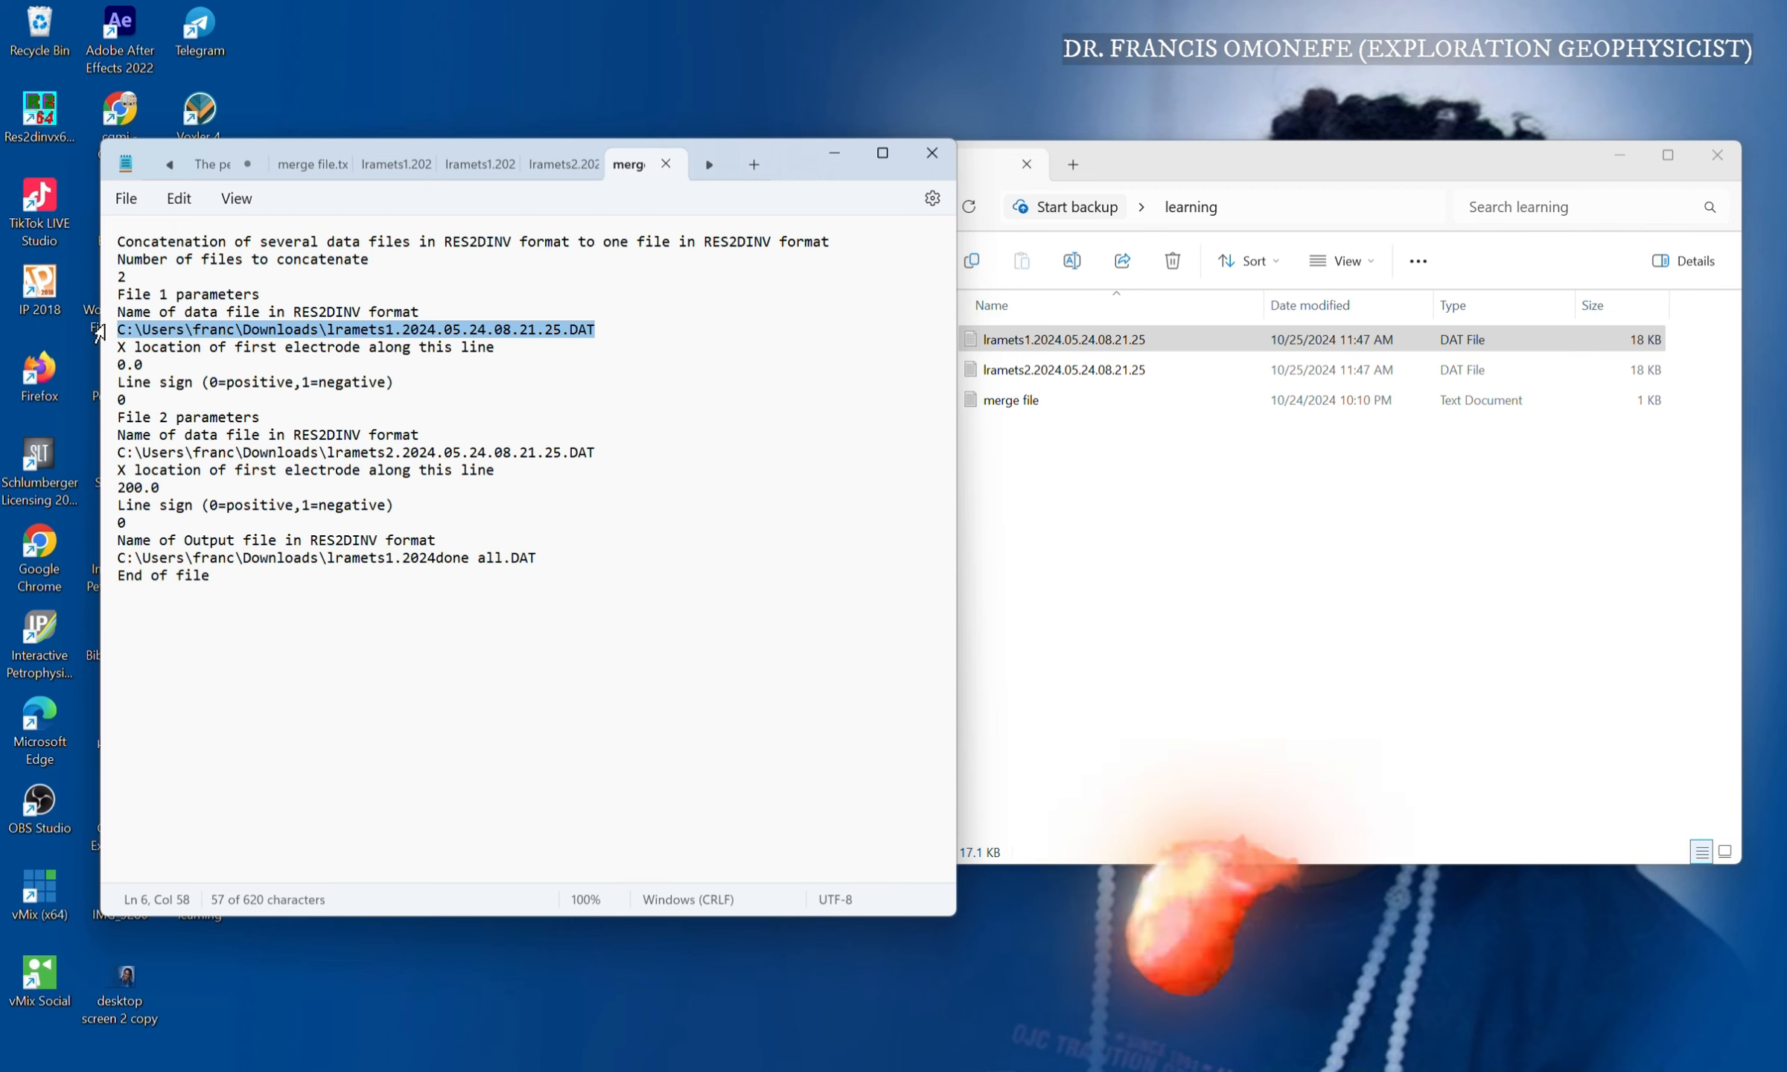
key("ctrl+v")
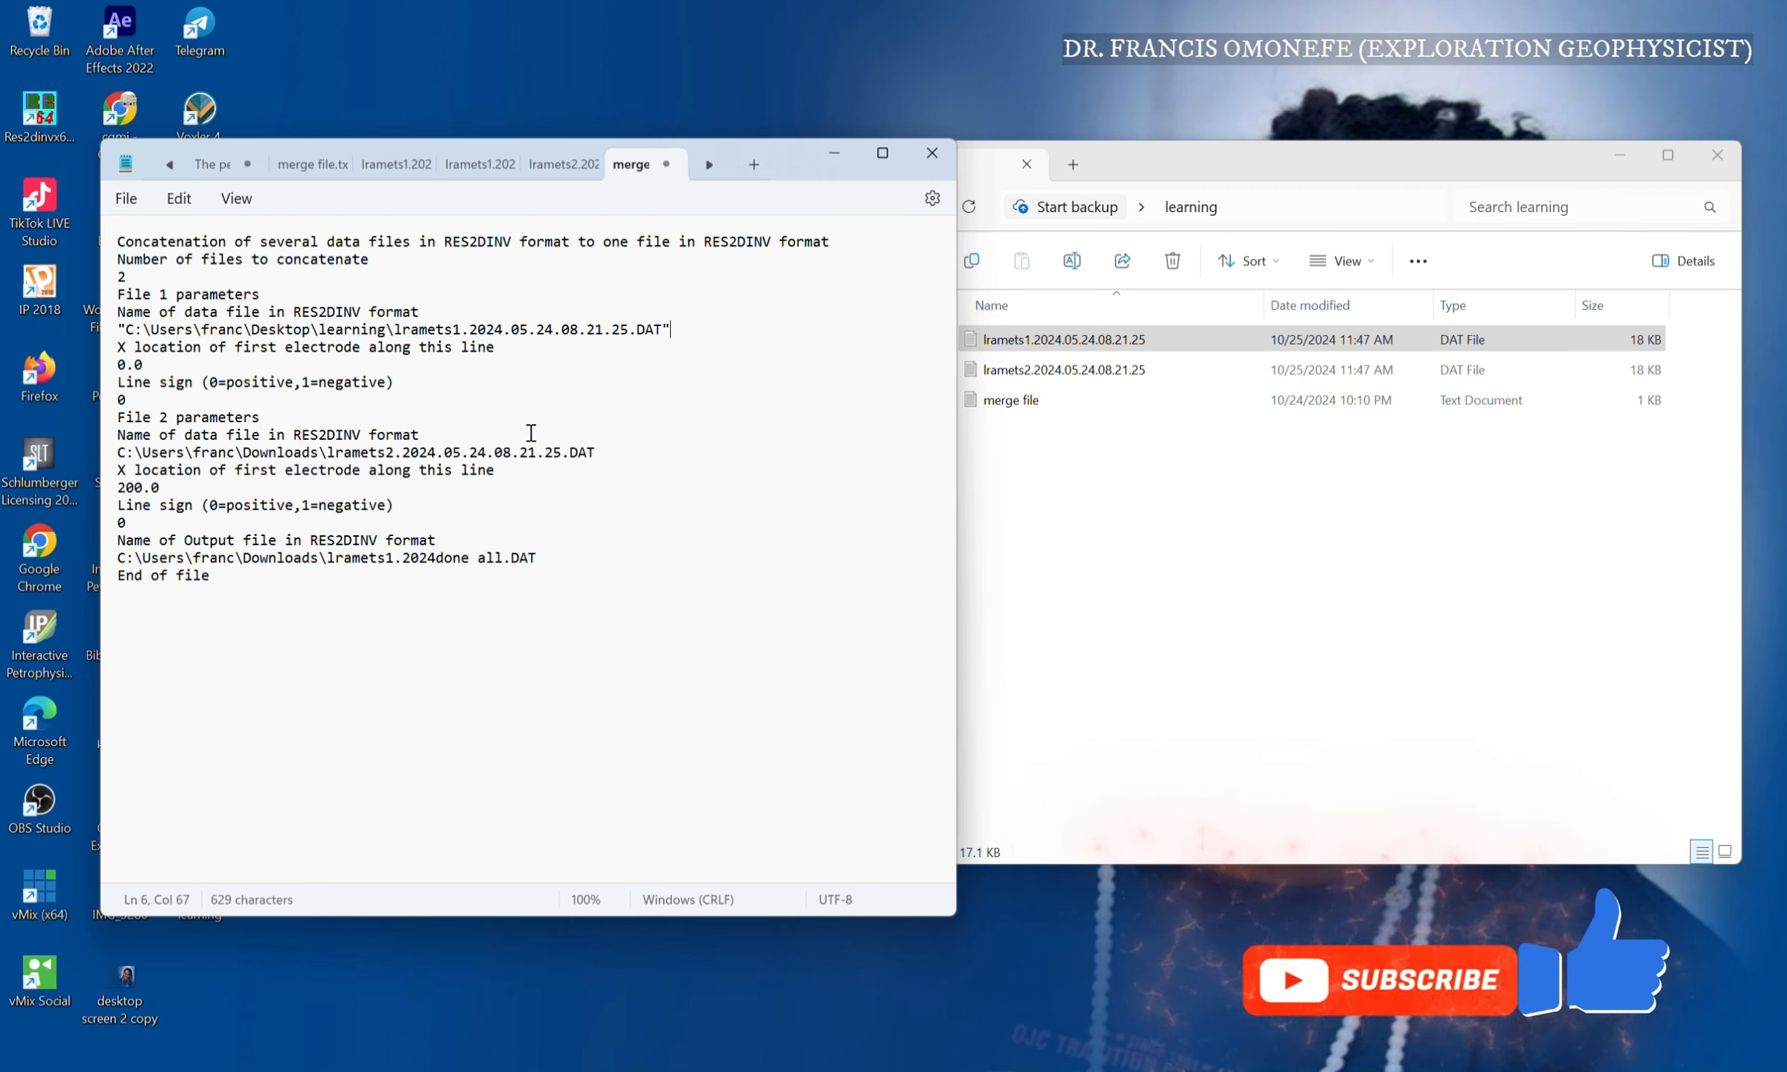
key("BackSpace")
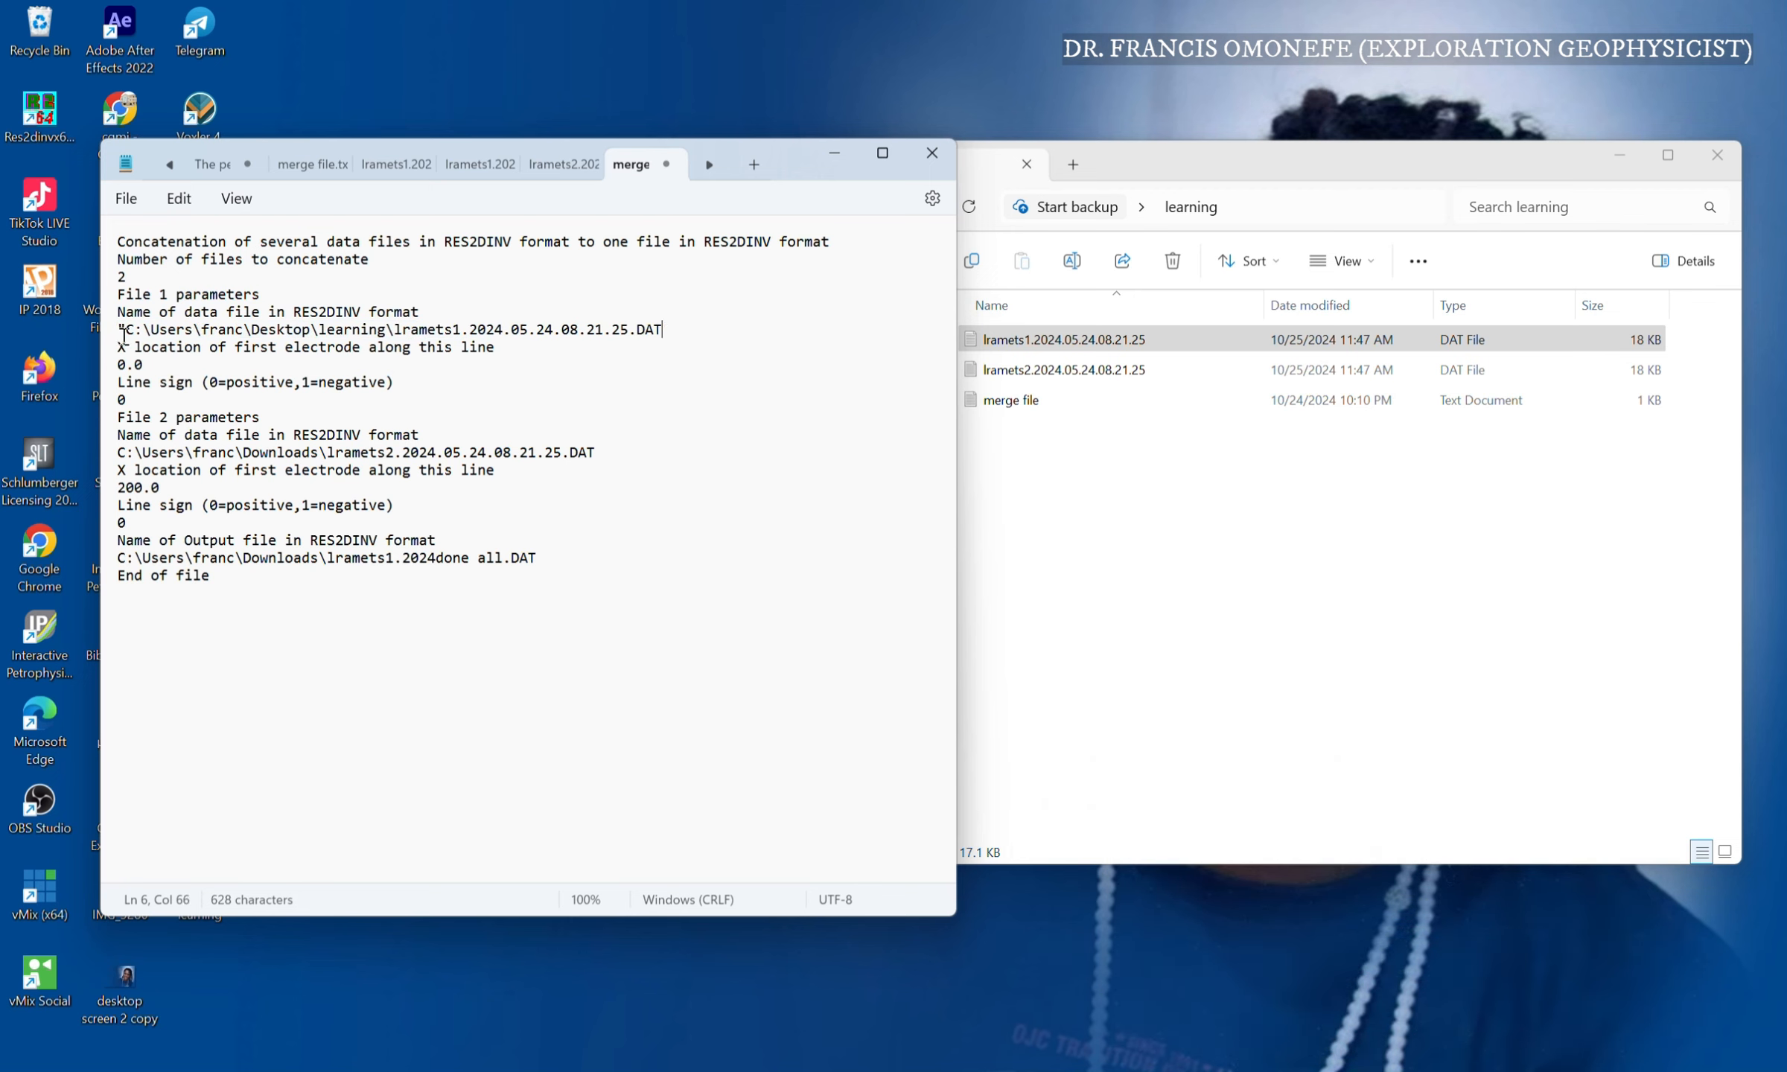
left_click_drag(124, 327, 94, 328)
key("BackSpace")
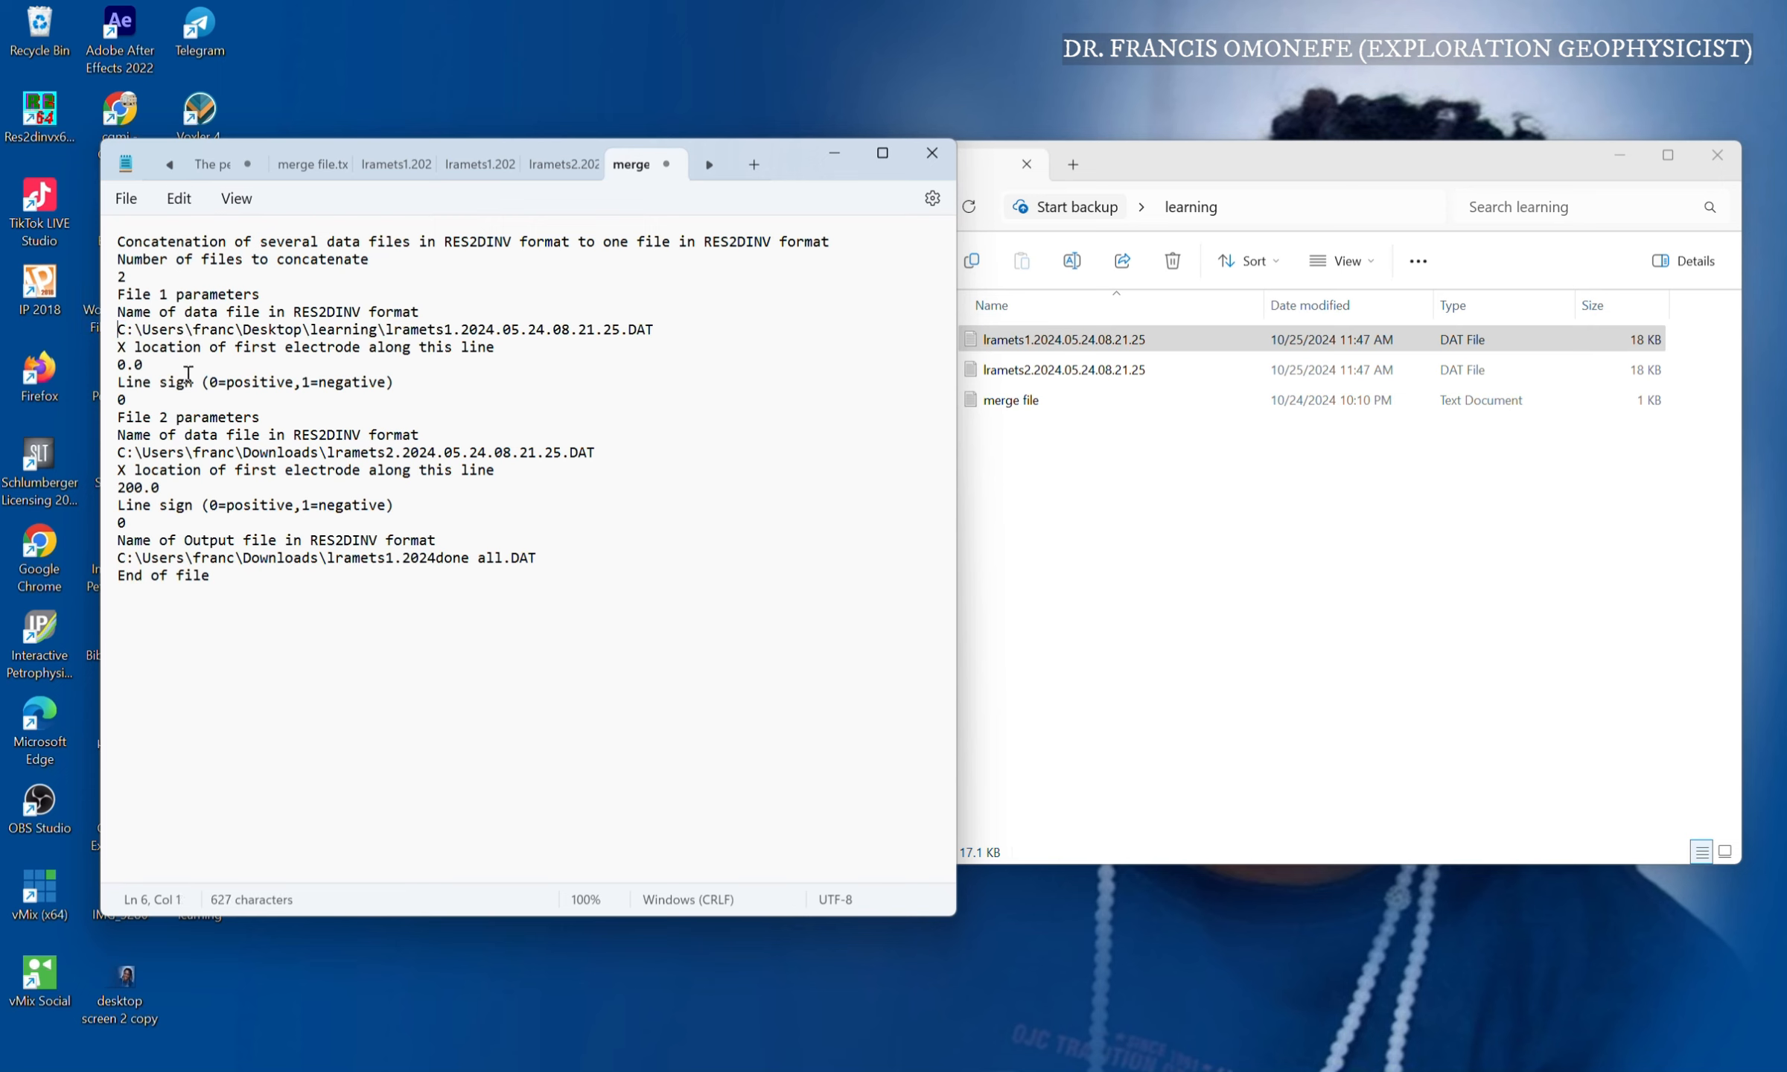
left_click(1109, 371)
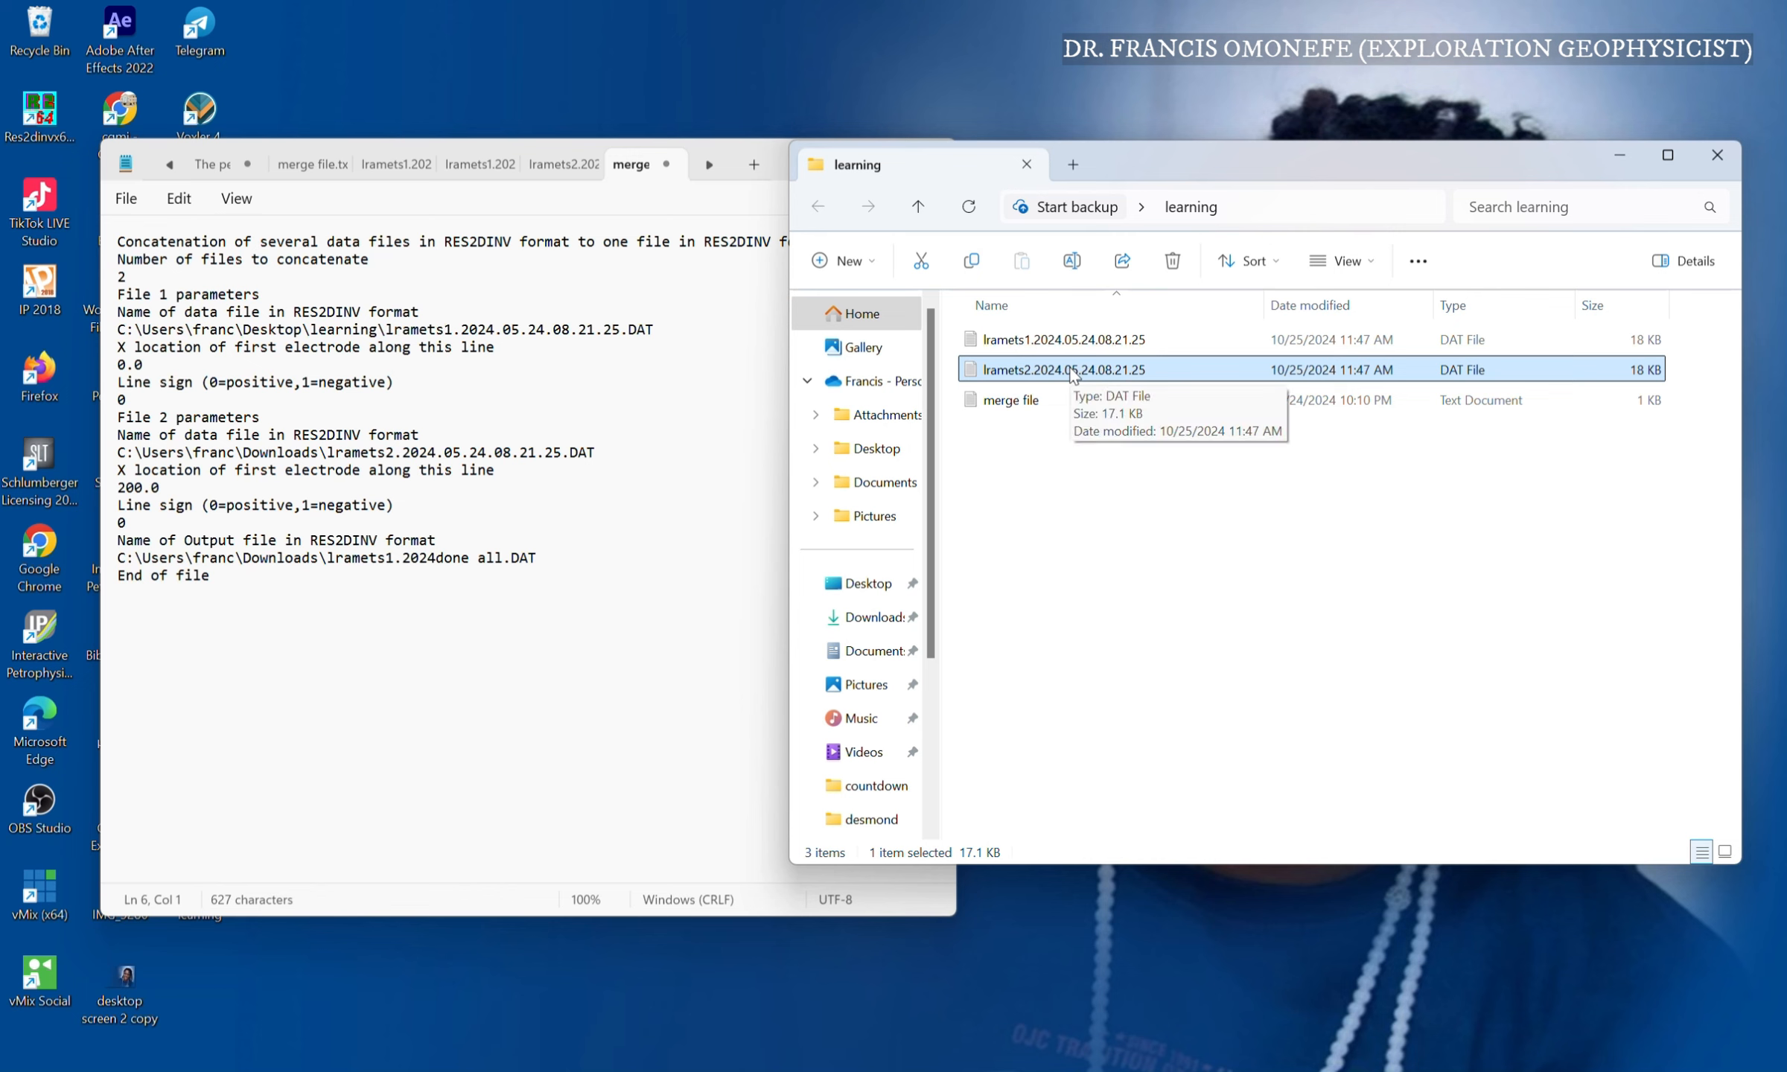
right_click(1072, 372)
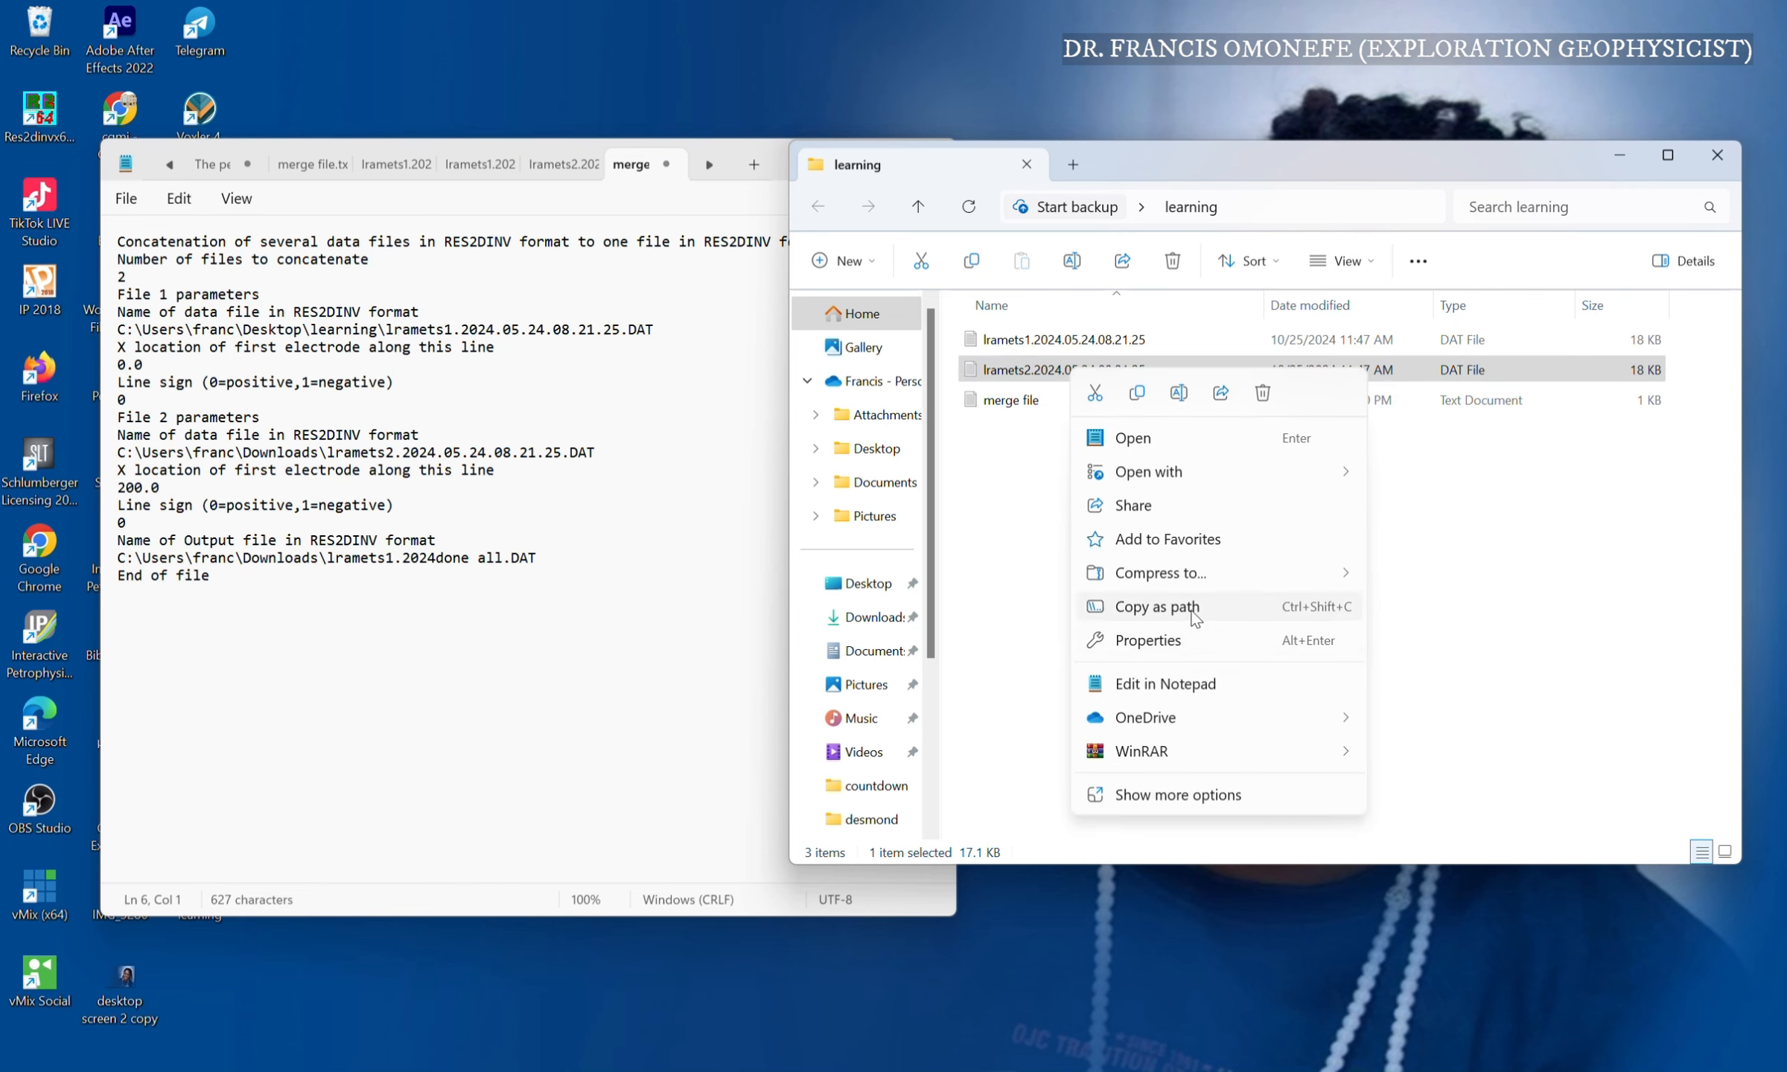
left_click(1191, 607)
left_click(251, 452)
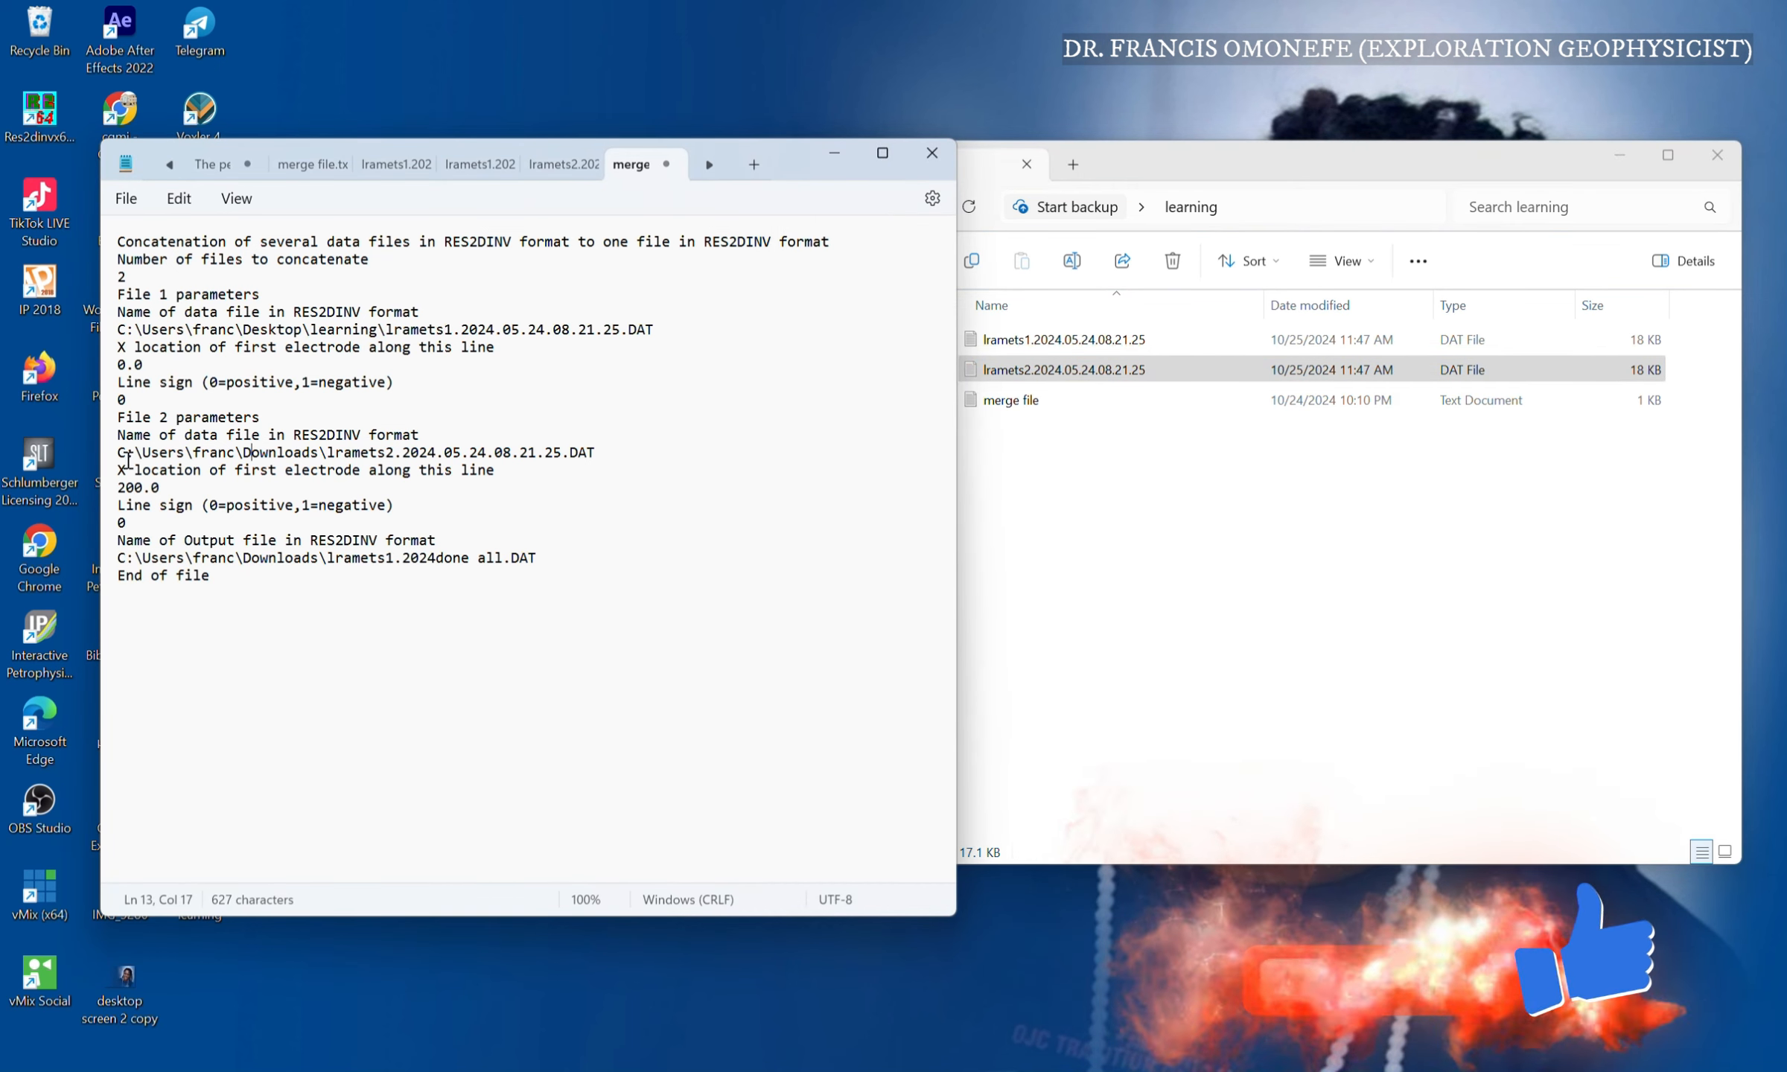
left_click_drag(117, 452, 600, 454)
key("ctrl+v")
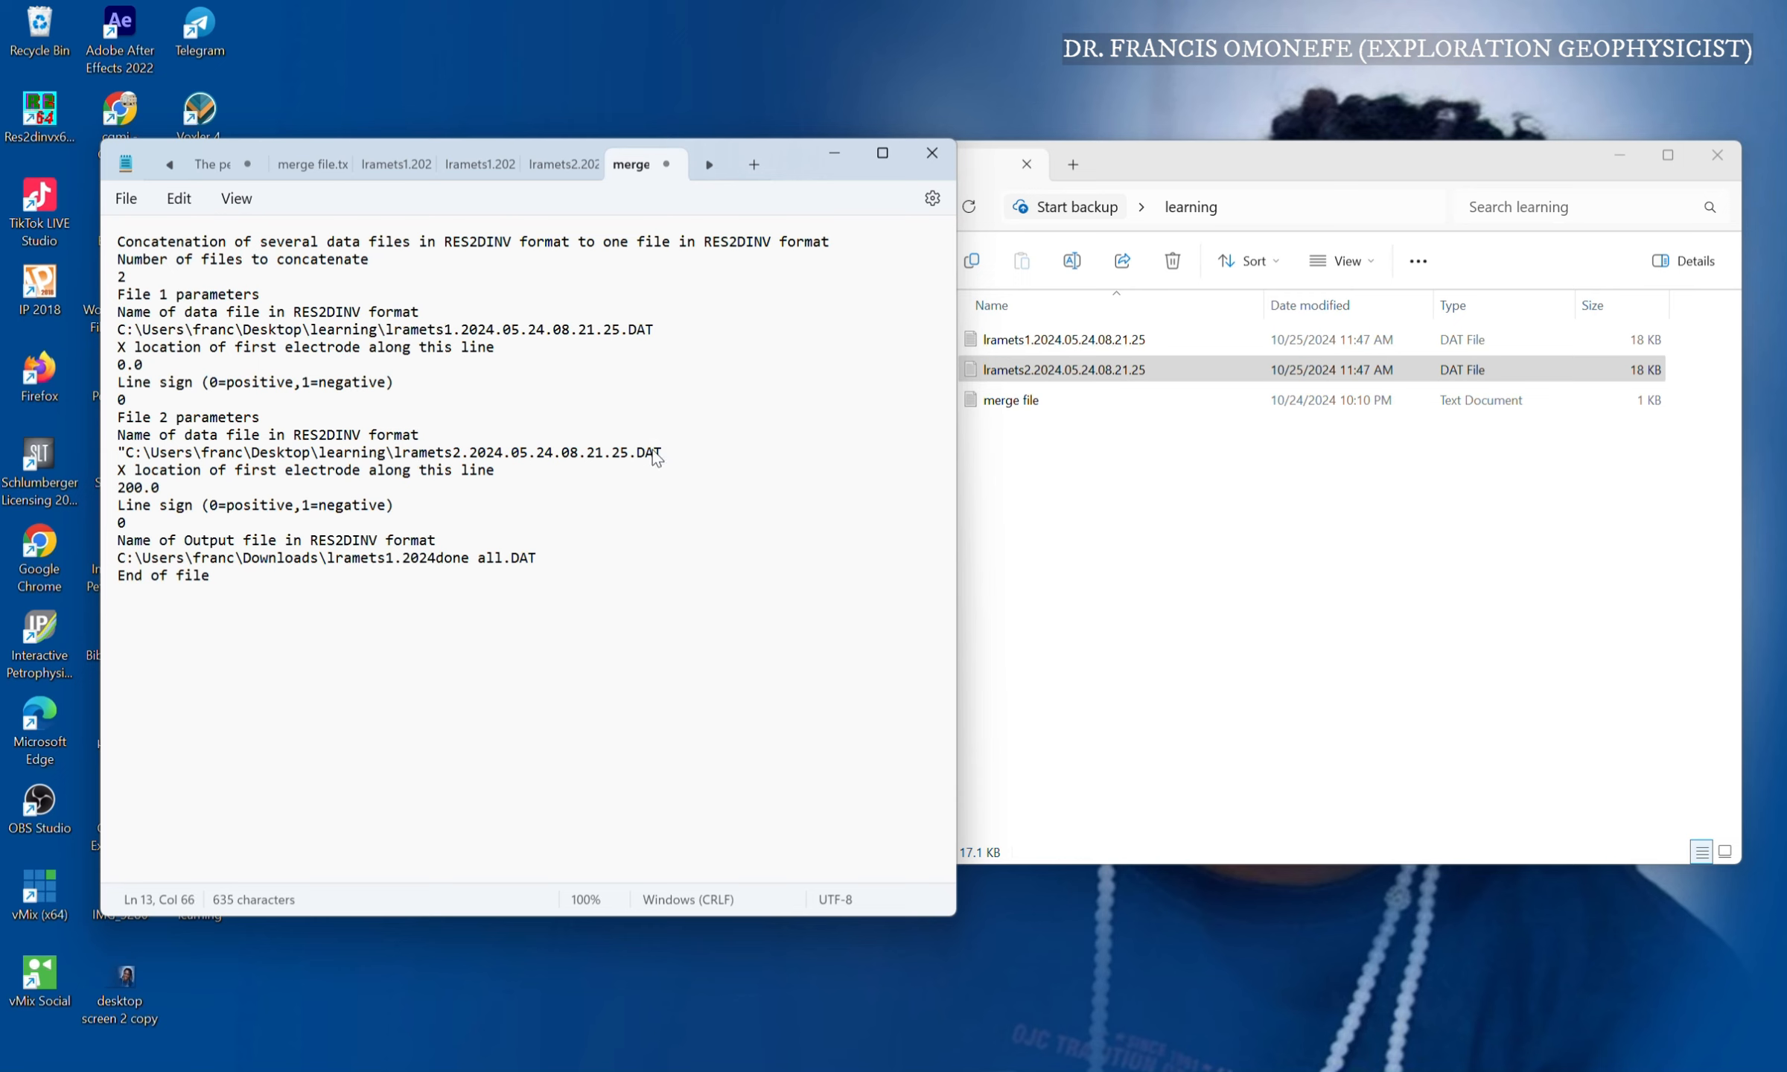
key("BackSpace")
left_click_drag(129, 446, 97, 452)
key("BackSpace")
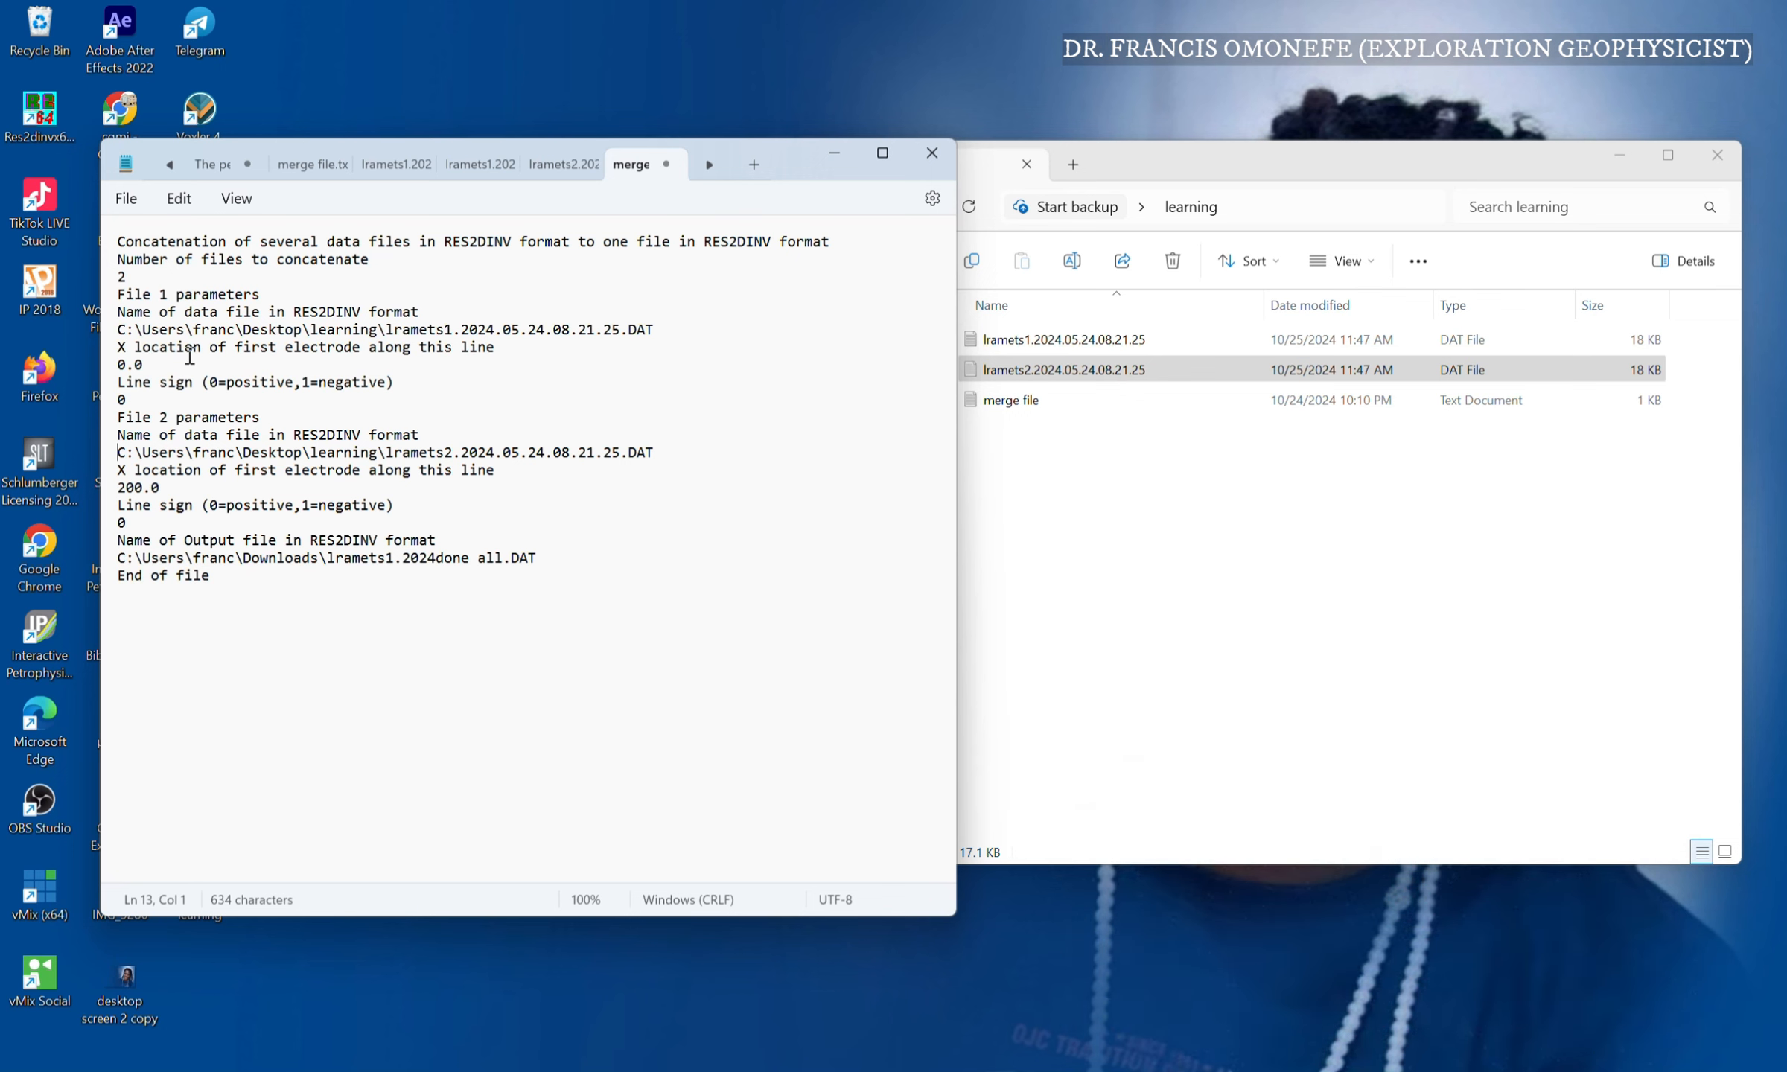
Switch to Paint in a maximized window and draw a large, roughly rectangular closed outline freehand with the Pencil tool.
key("super")
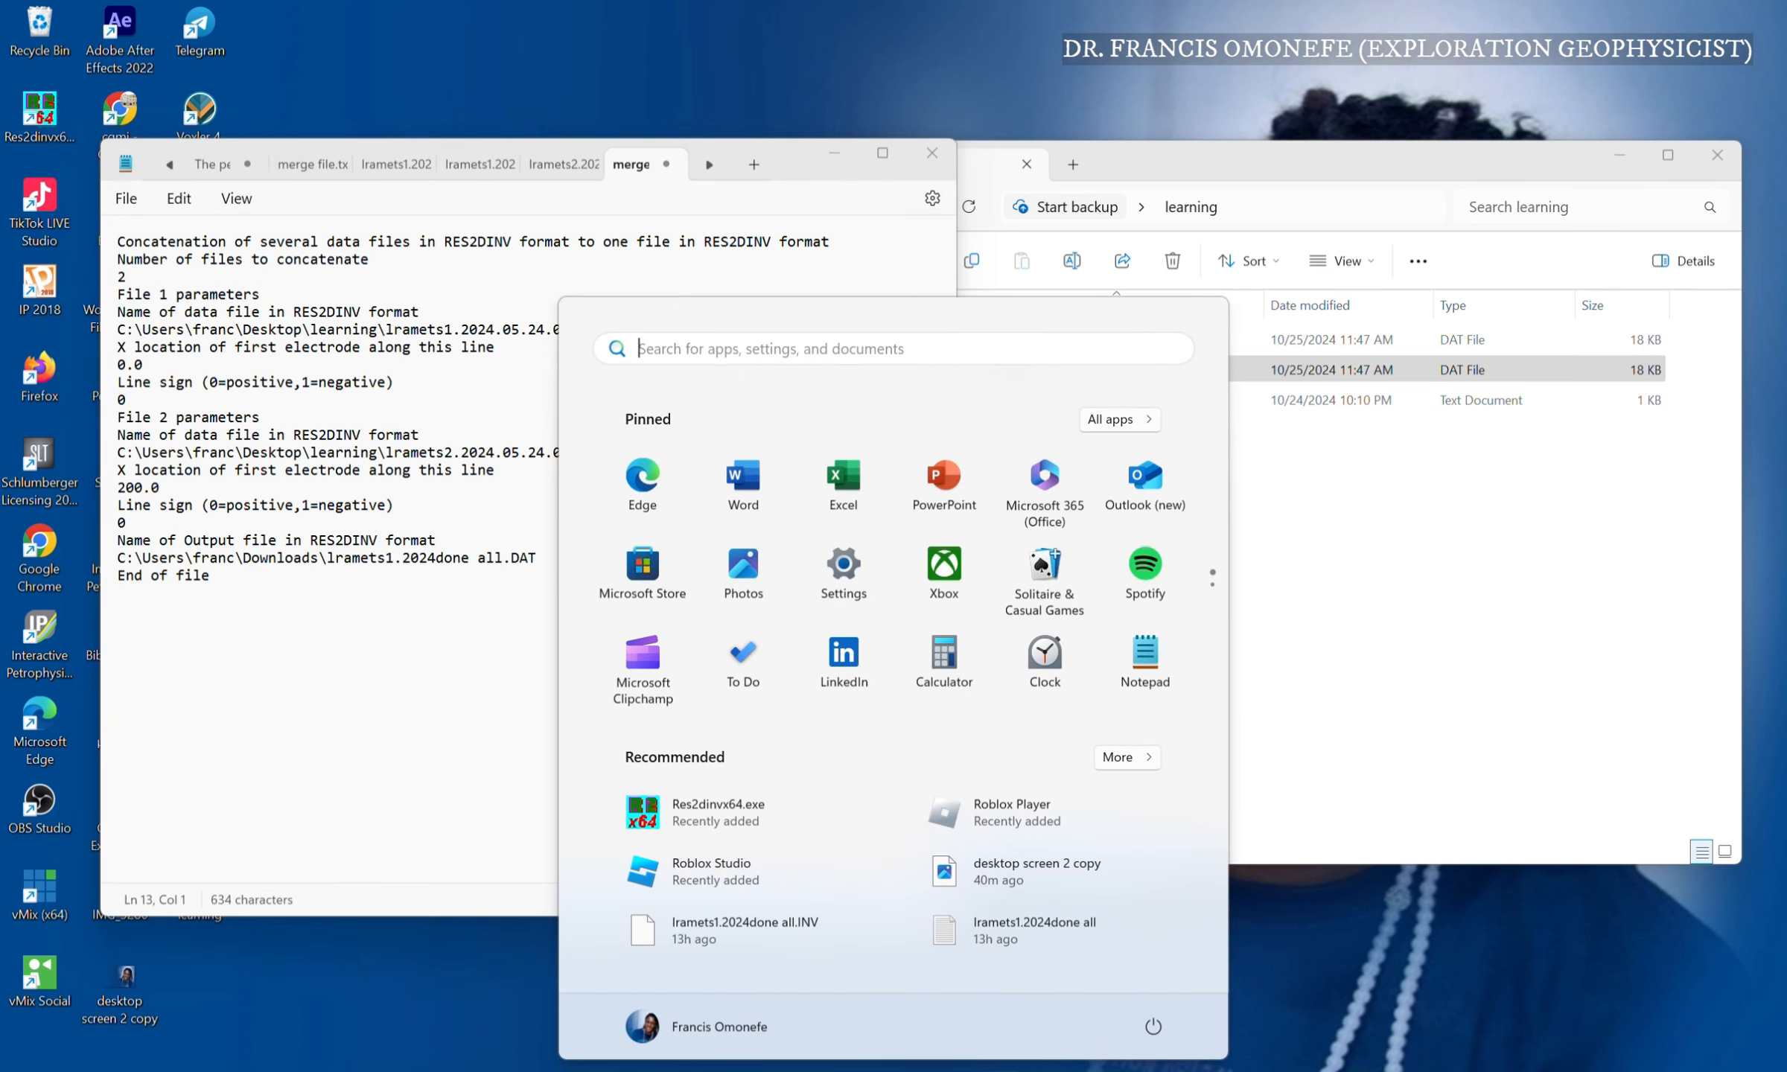
type("pai")
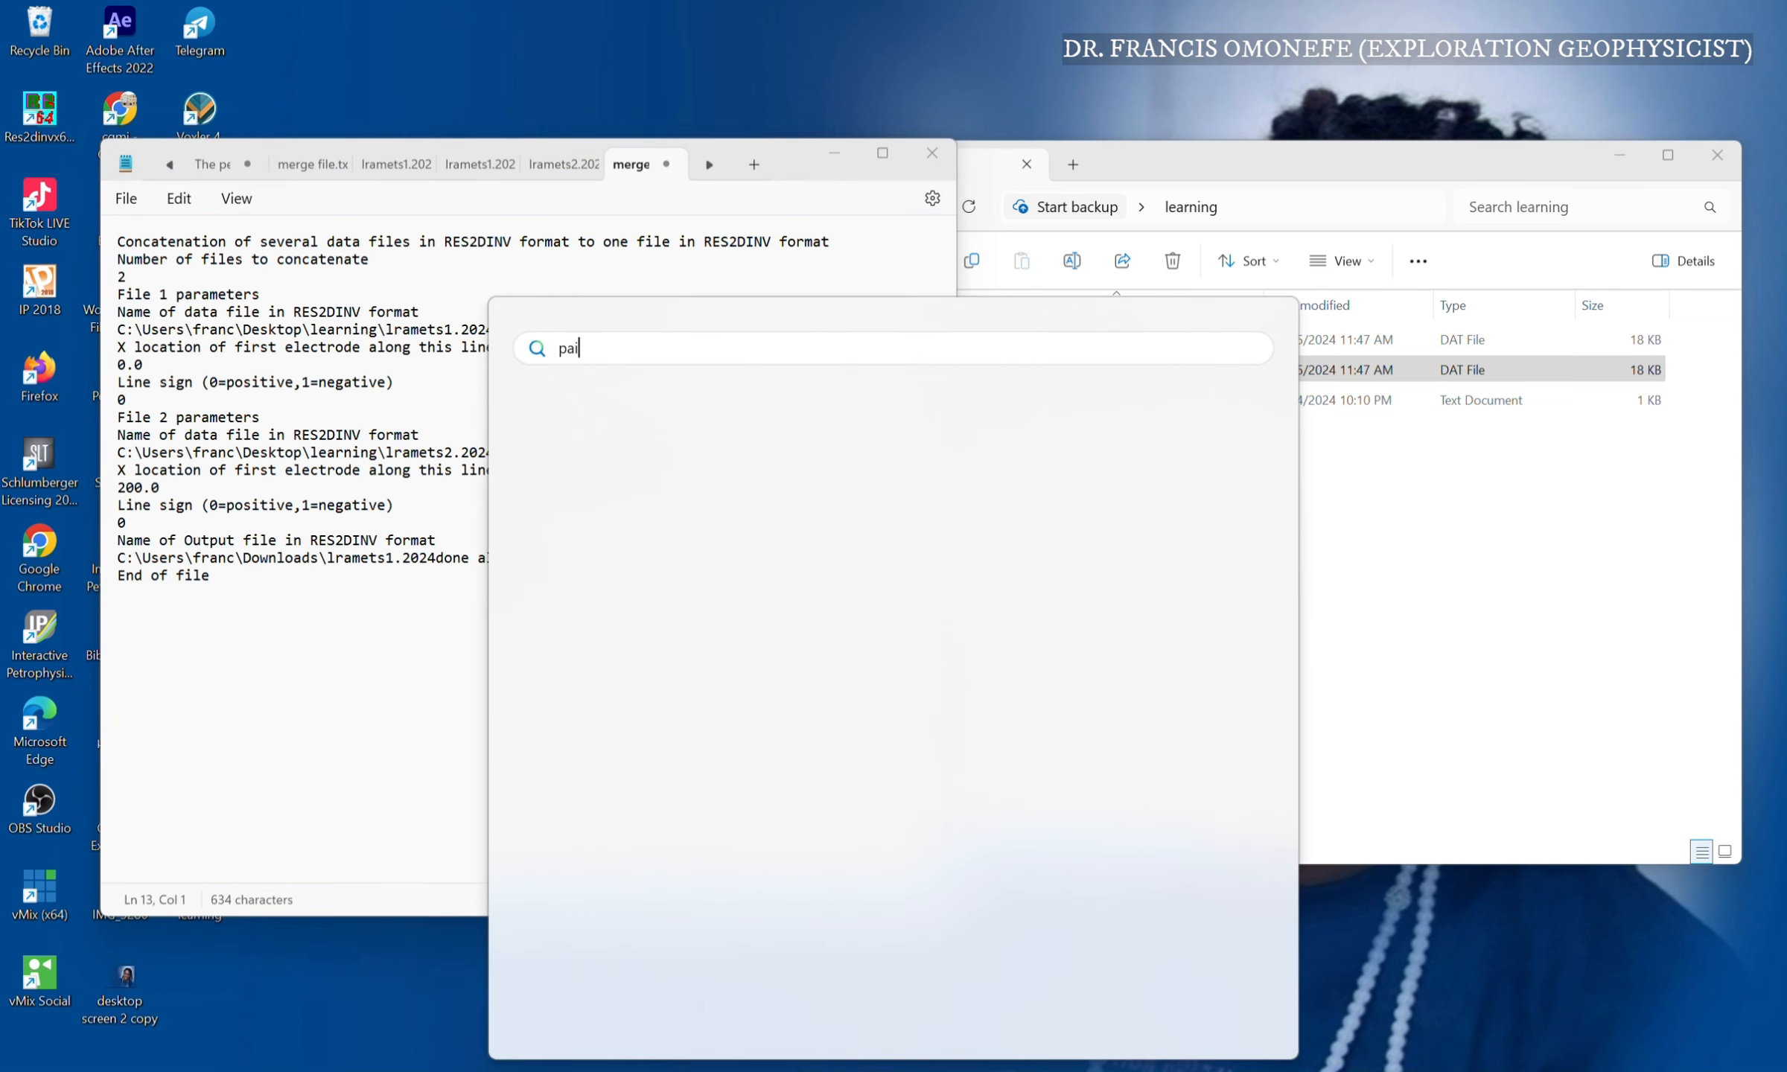
left_click(629, 523)
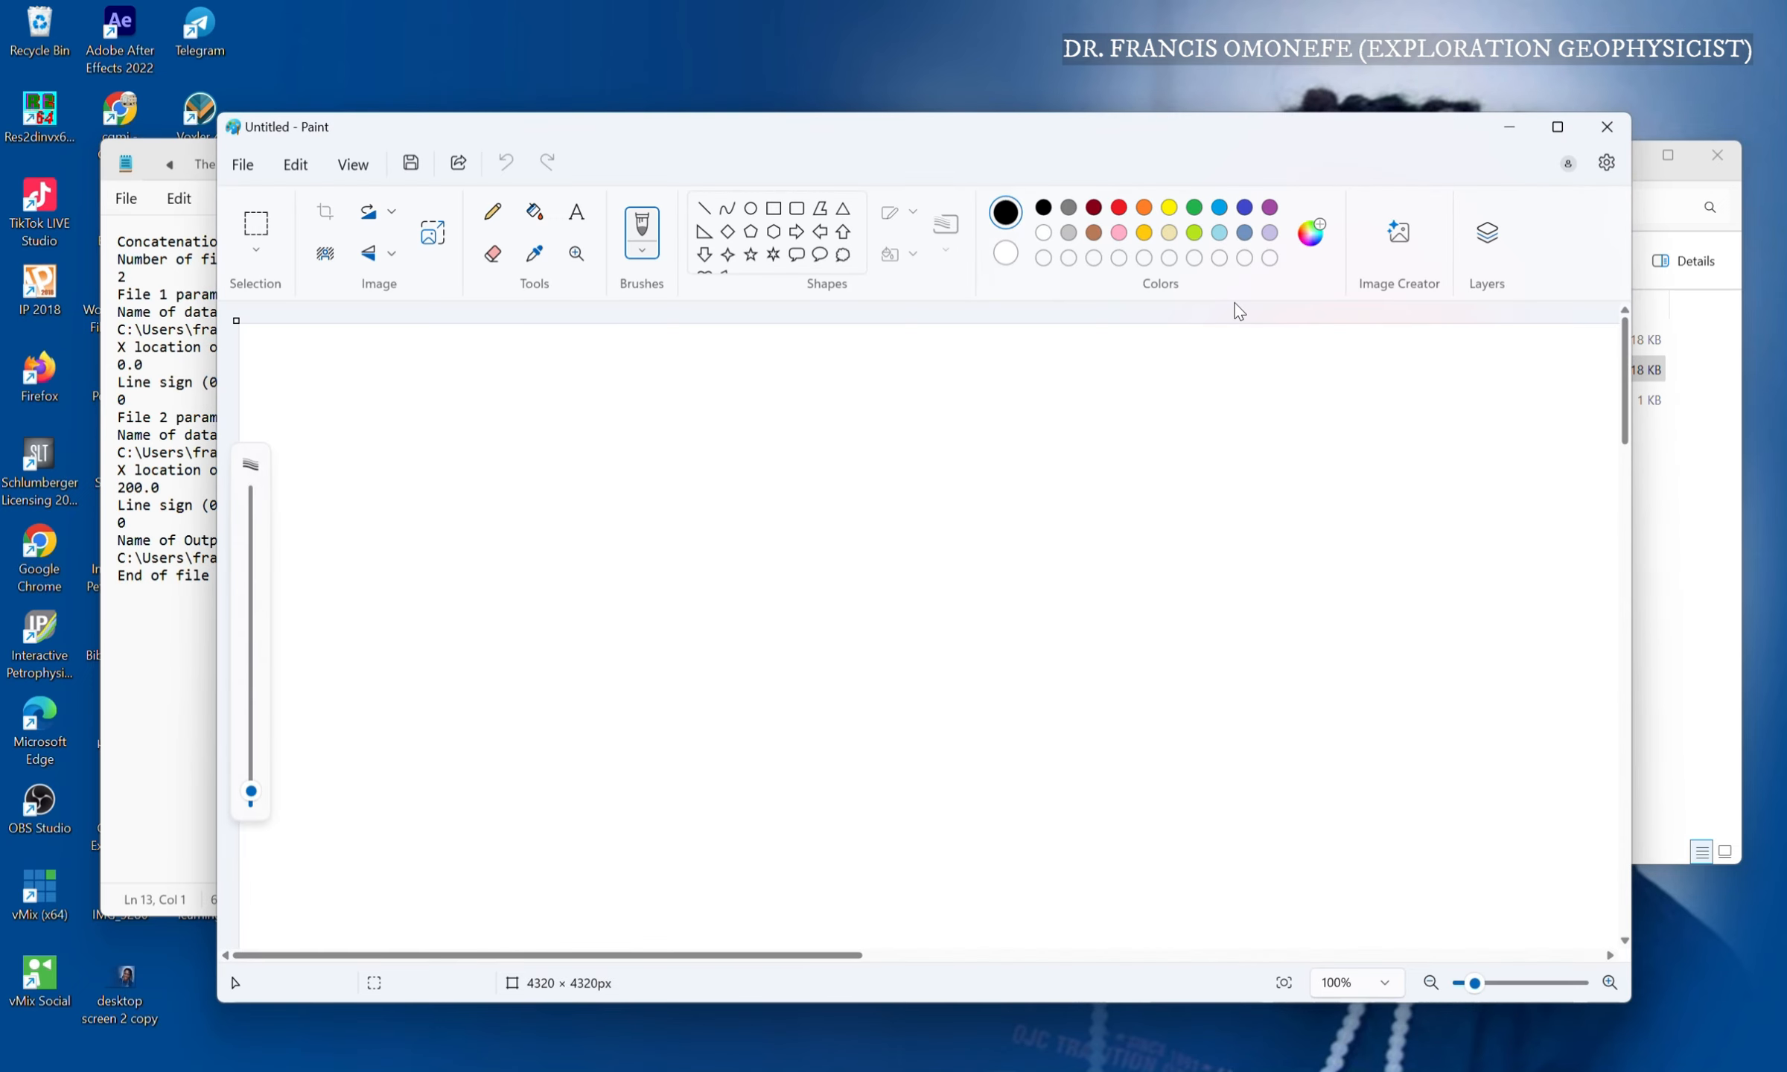
left_click(1558, 130)
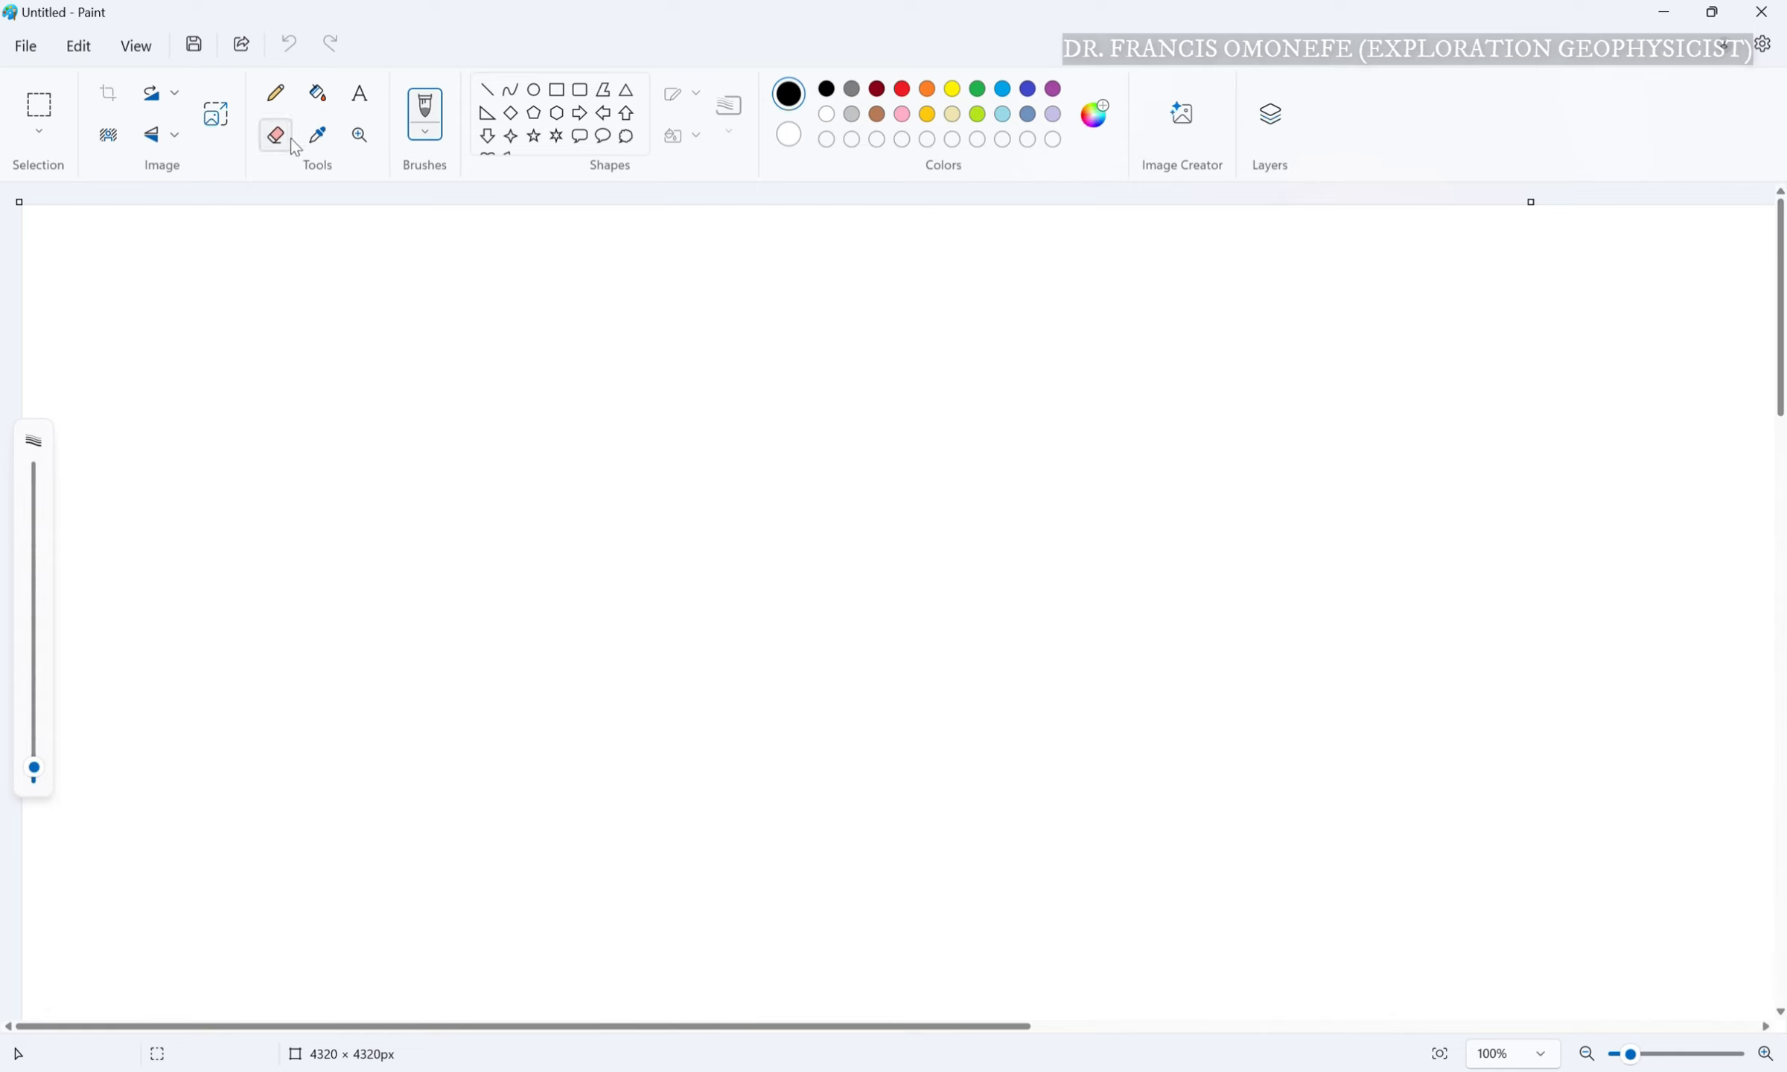
left_click(276, 92)
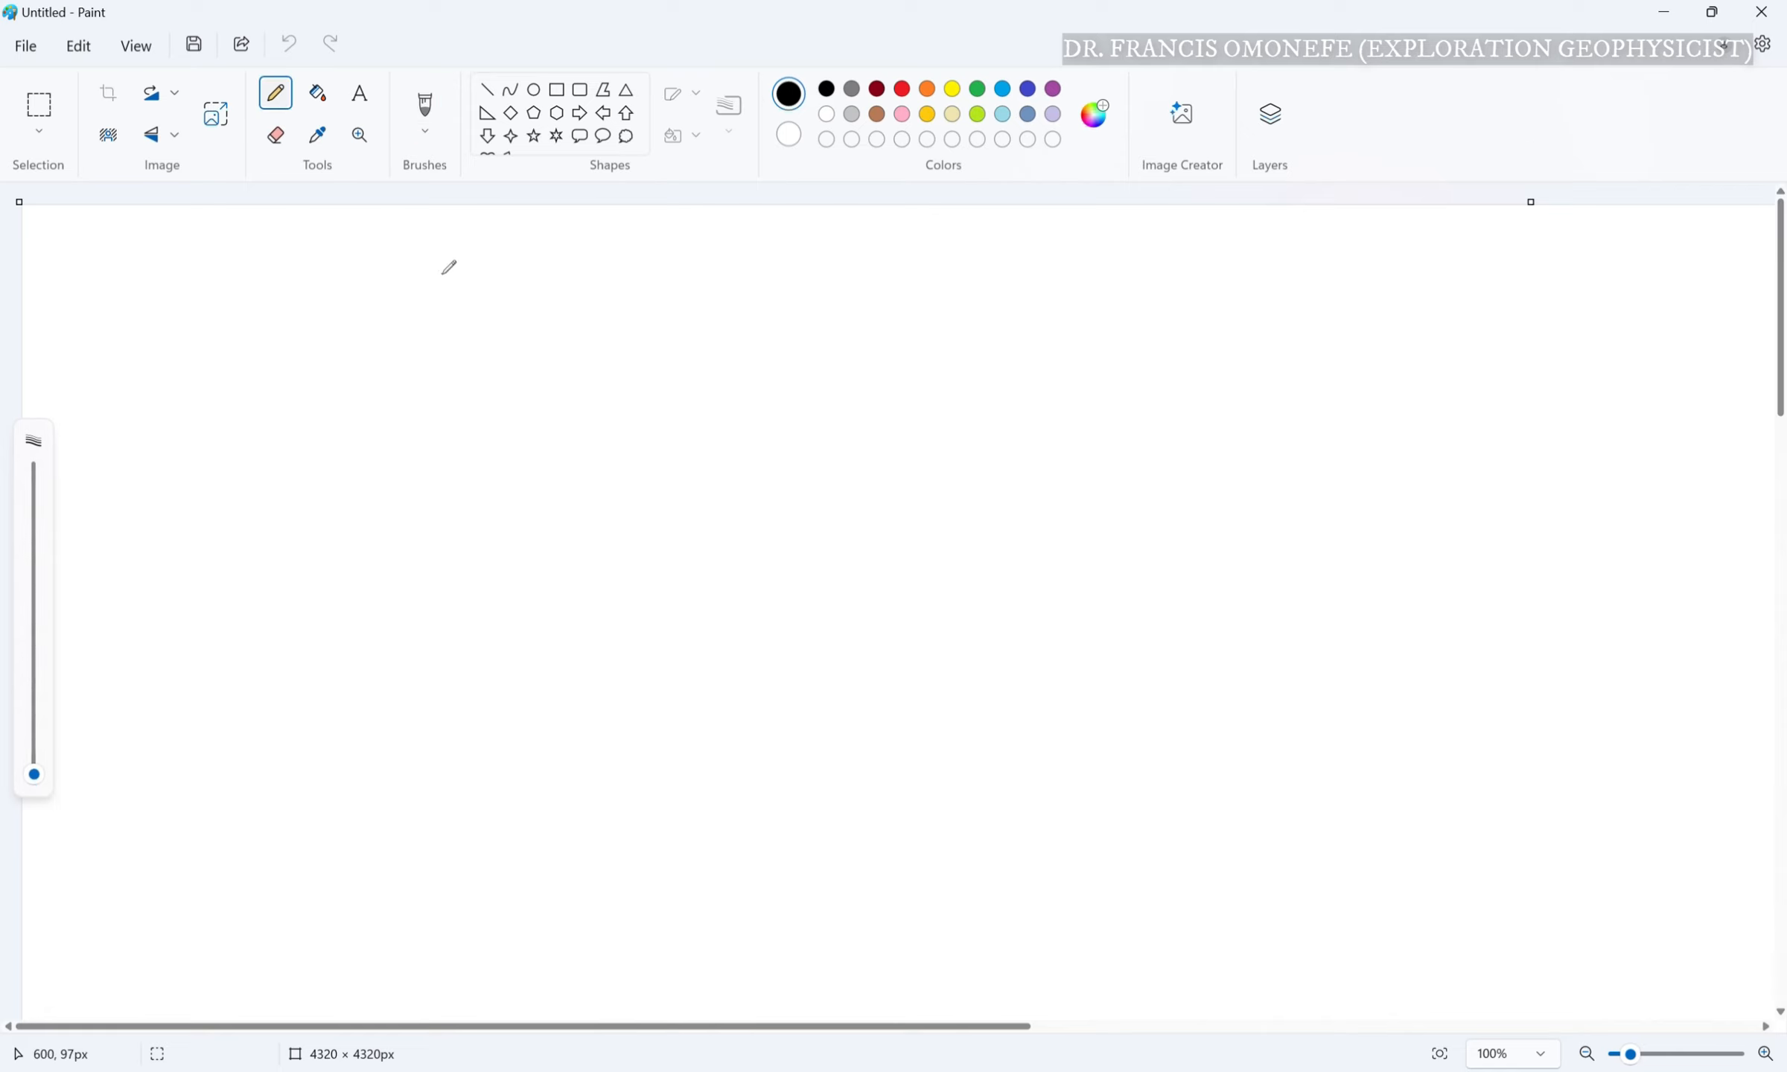
mouse_move(441, 273)
left_mouse_down()
mouse_move(476, 669)
mouse_move(468, 888)
mouse_move(876, 965)
mouse_move(1210, 939)
mouse_move(1477, 965)
mouse_move(1511, 709)
mouse_move(1462, 353)
mouse_move(1399, 230)
mouse_move(546, 222)
mouse_move(415, 246)
mouse_move(450, 282)
left_mouse_up()
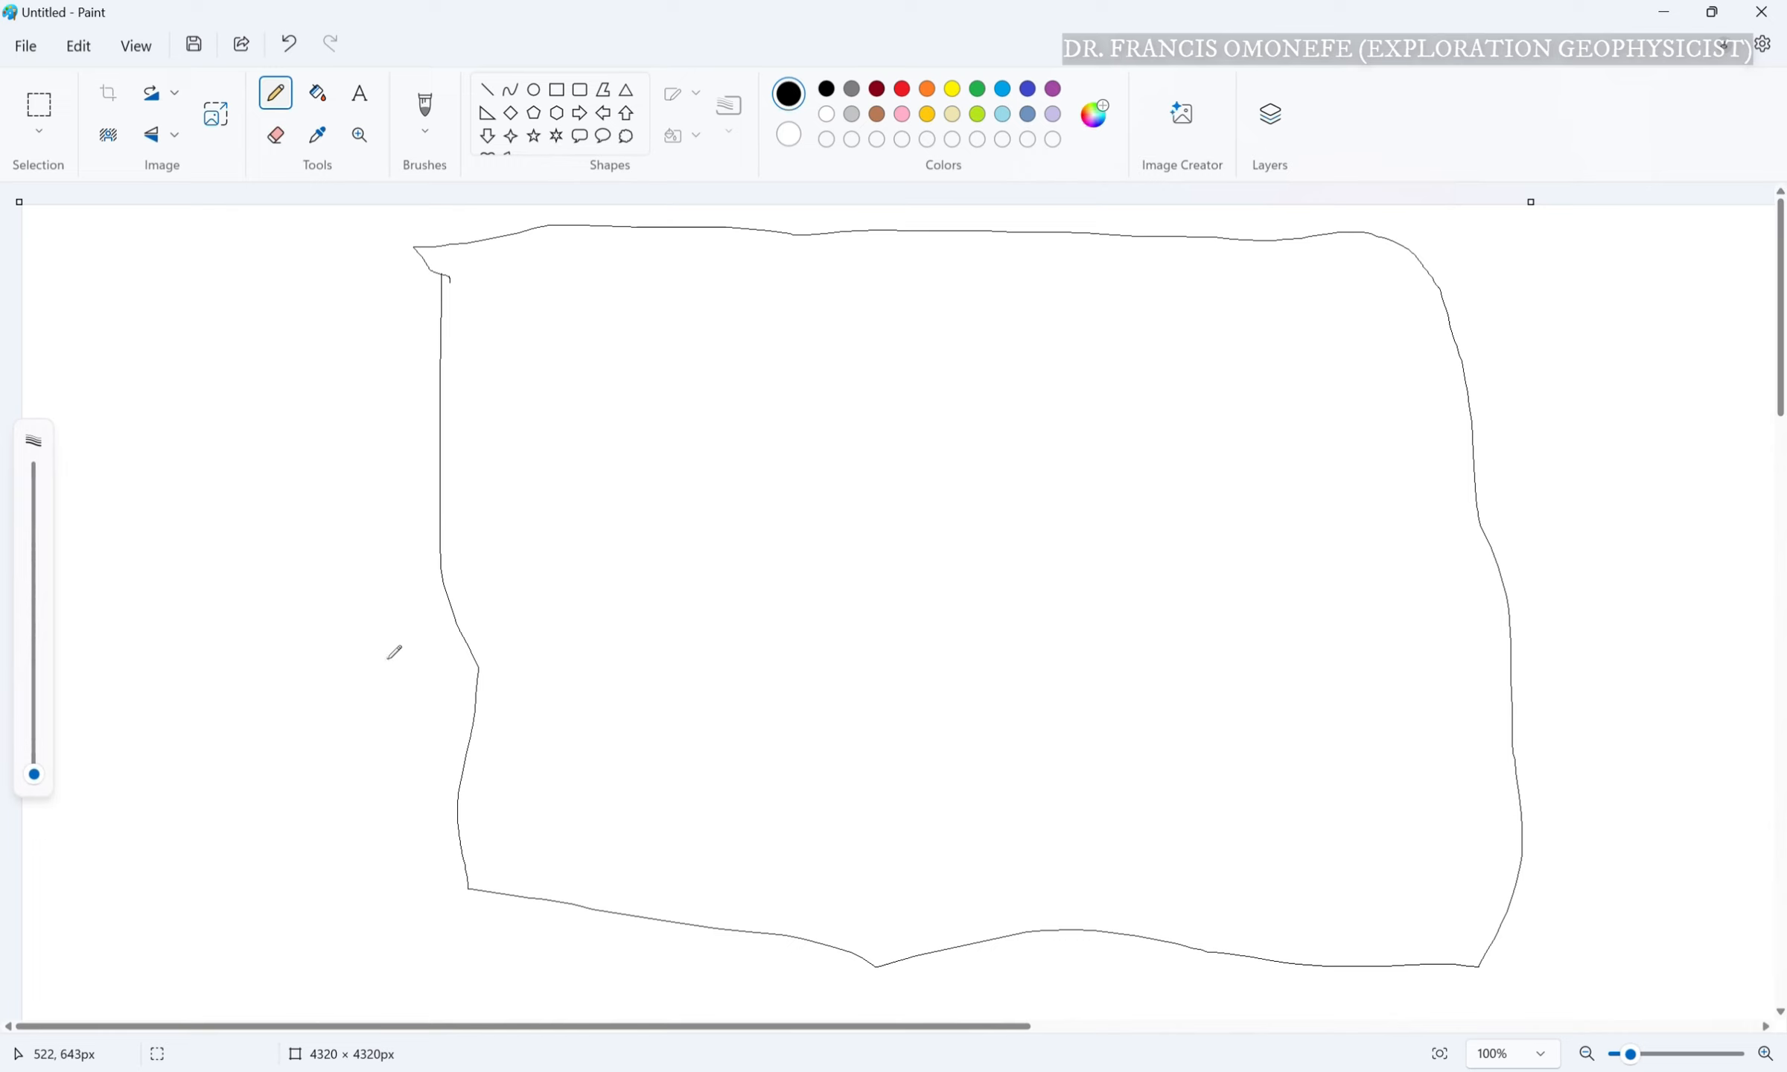
Sketch an upward arrow labelled y beside the outline, a horizontal arrow labelled x below it, and zeros at the origin corner.
mouse_move(387, 659)
left_mouse_down()
mouse_move(388, 326)
mouse_move(353, 321)
mouse_move(389, 293)
mouse_move(420, 318)
mouse_move(409, 400)
mouse_move(377, 402)
left_mouse_up()
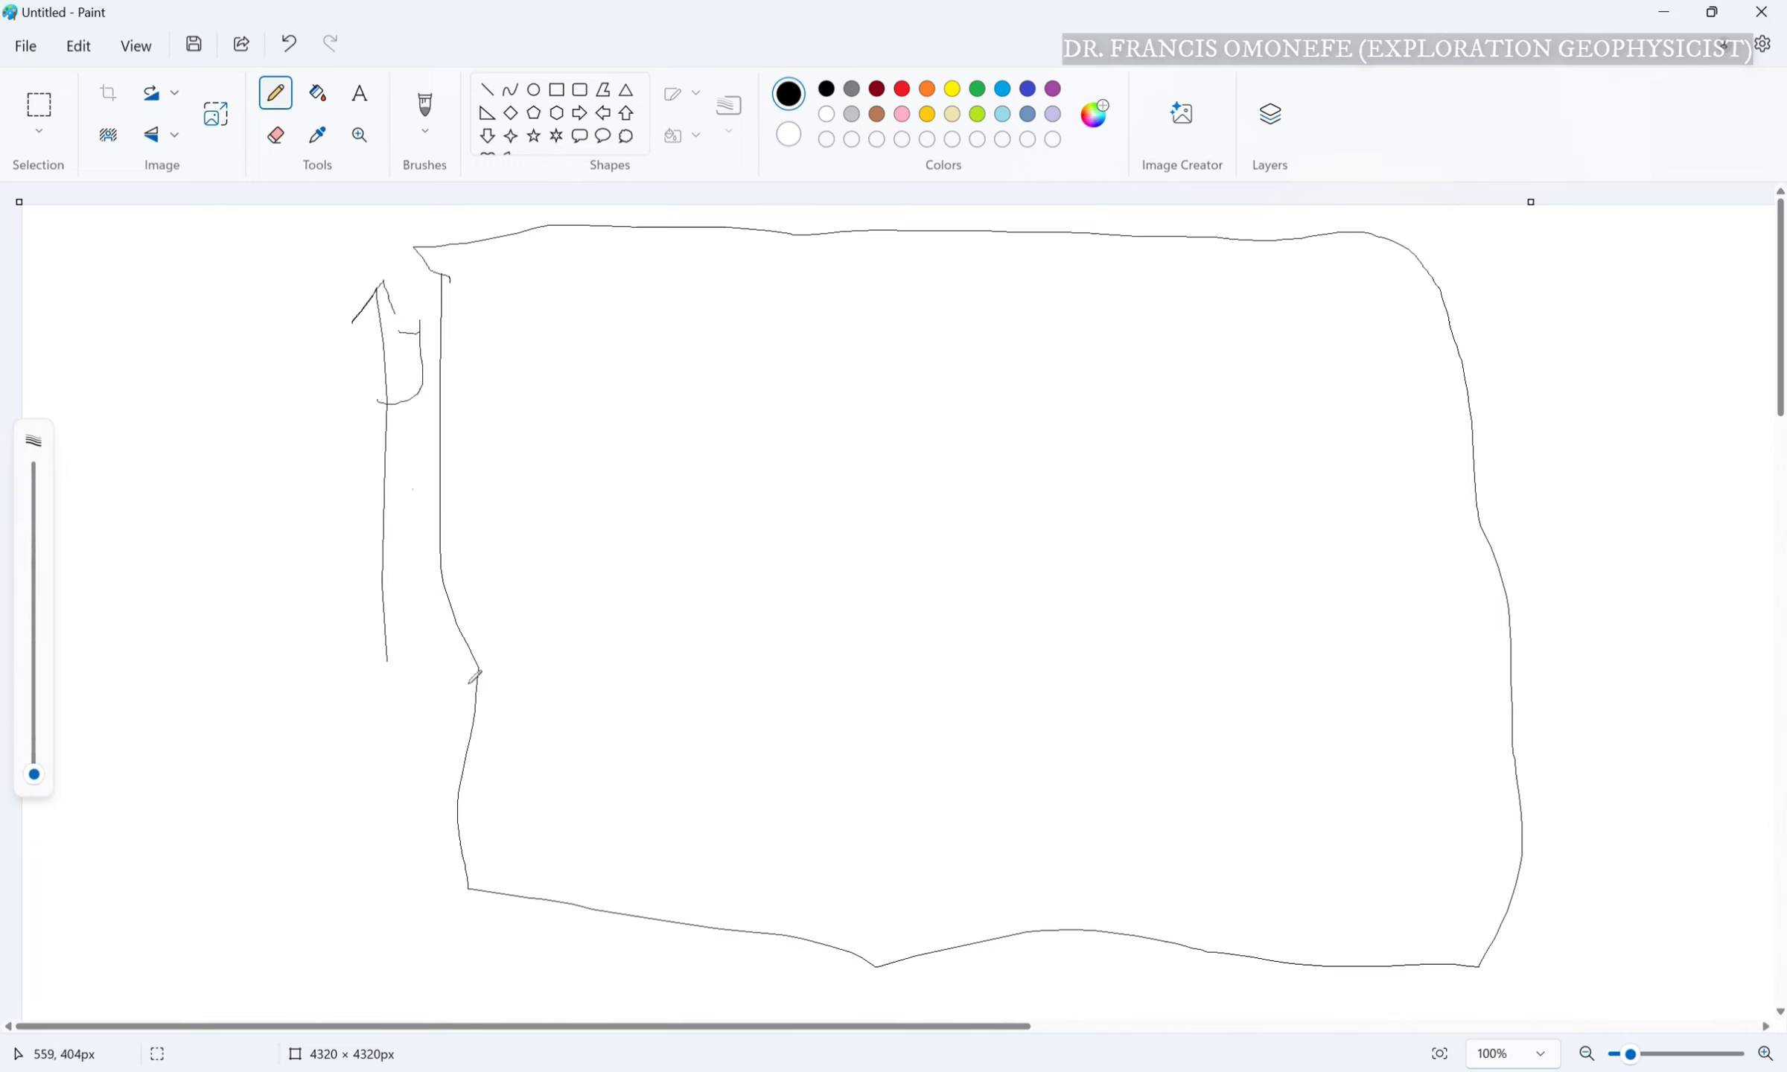
mouse_move(698, 981)
left_mouse_down()
mouse_move(1131, 1007)
mouse_move(1106, 1018)
mouse_move(1213, 1018)
mouse_move(1235, 1000)
left_mouse_up()
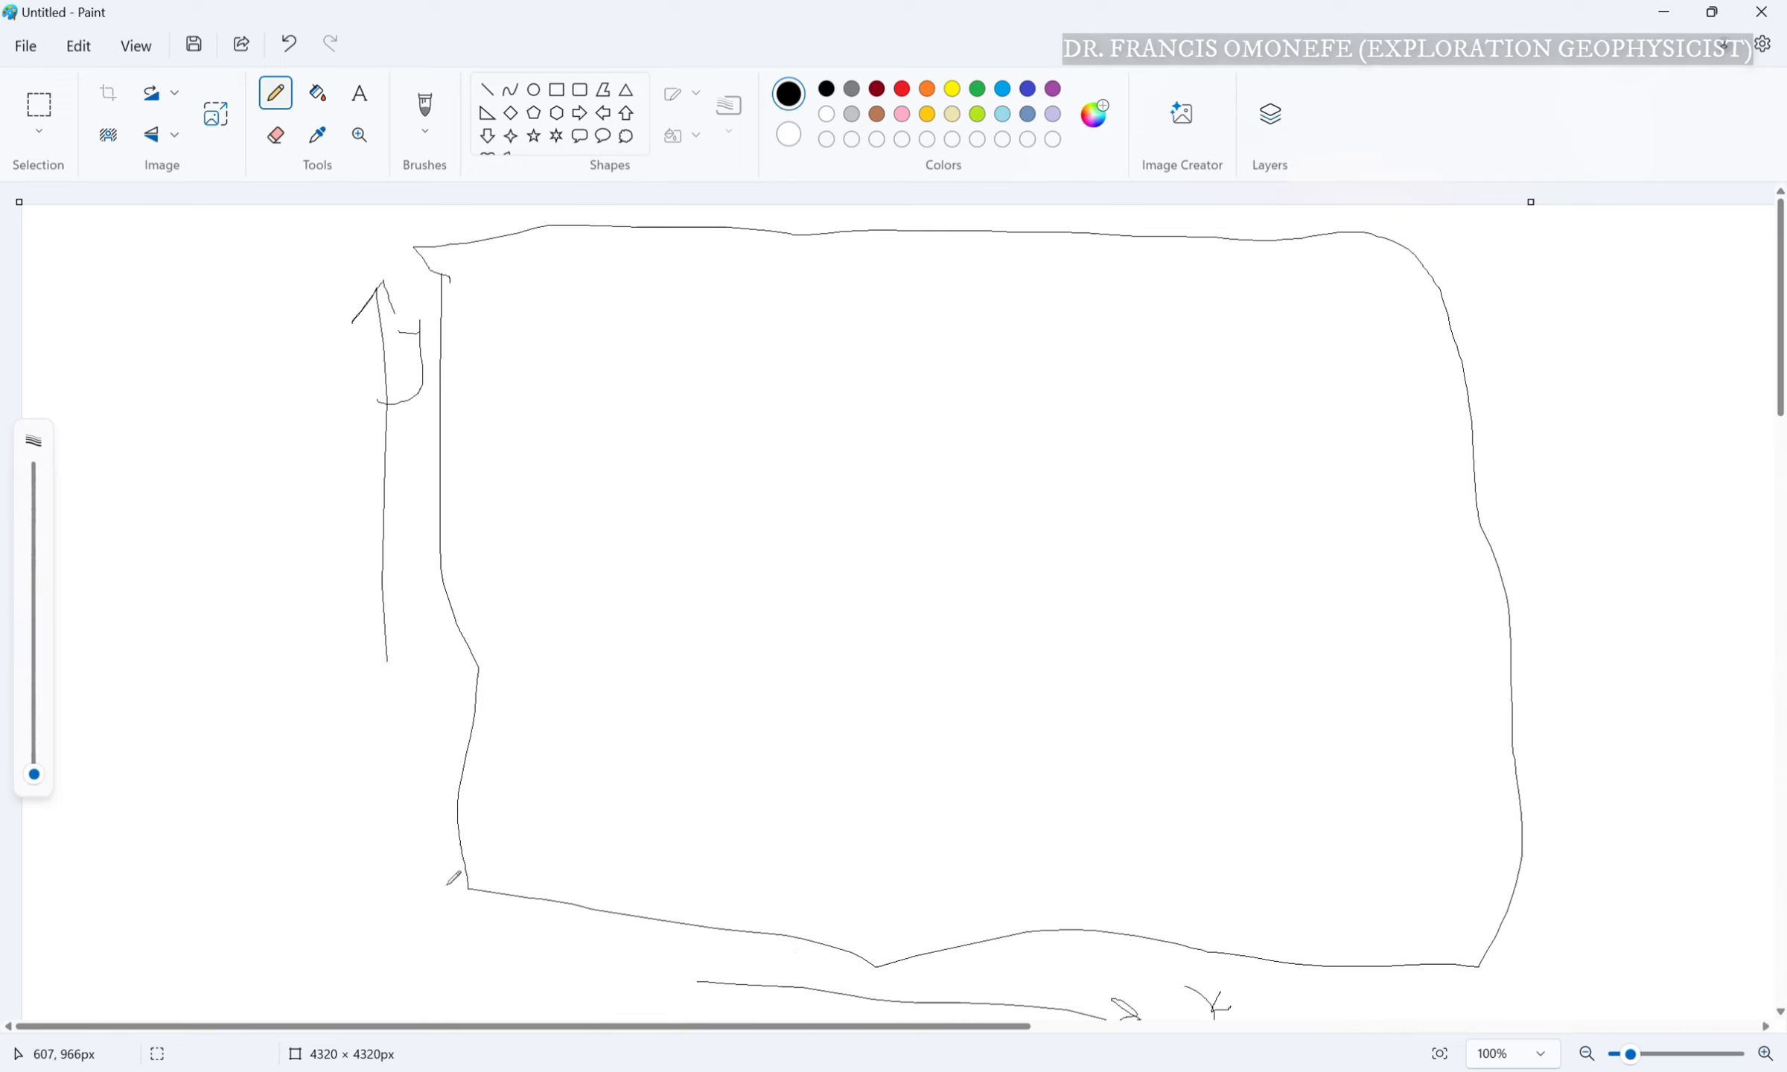
left_click_drag(448, 884, 471, 891)
Draw survey lines A and B end to end along the outline's lower edge with endpoint dots, marking 160 at the end of A.
left_click_drag(480, 874, 868, 888)
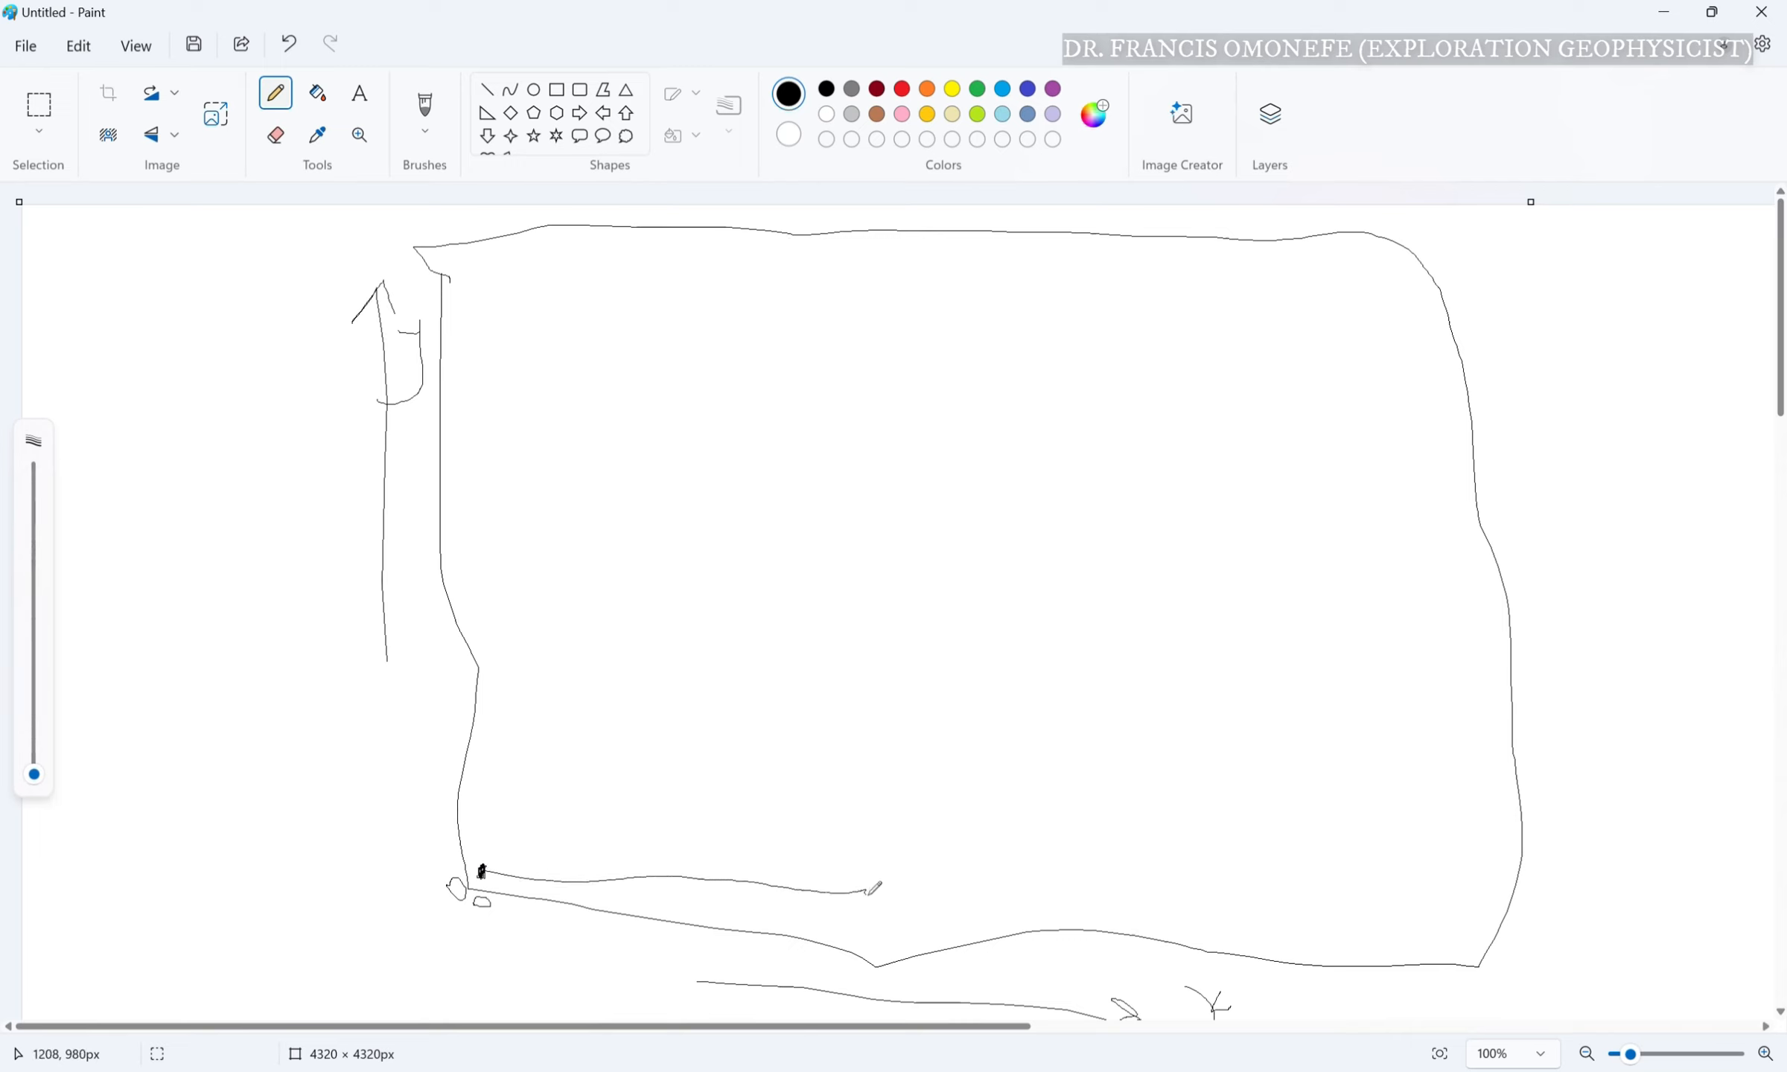
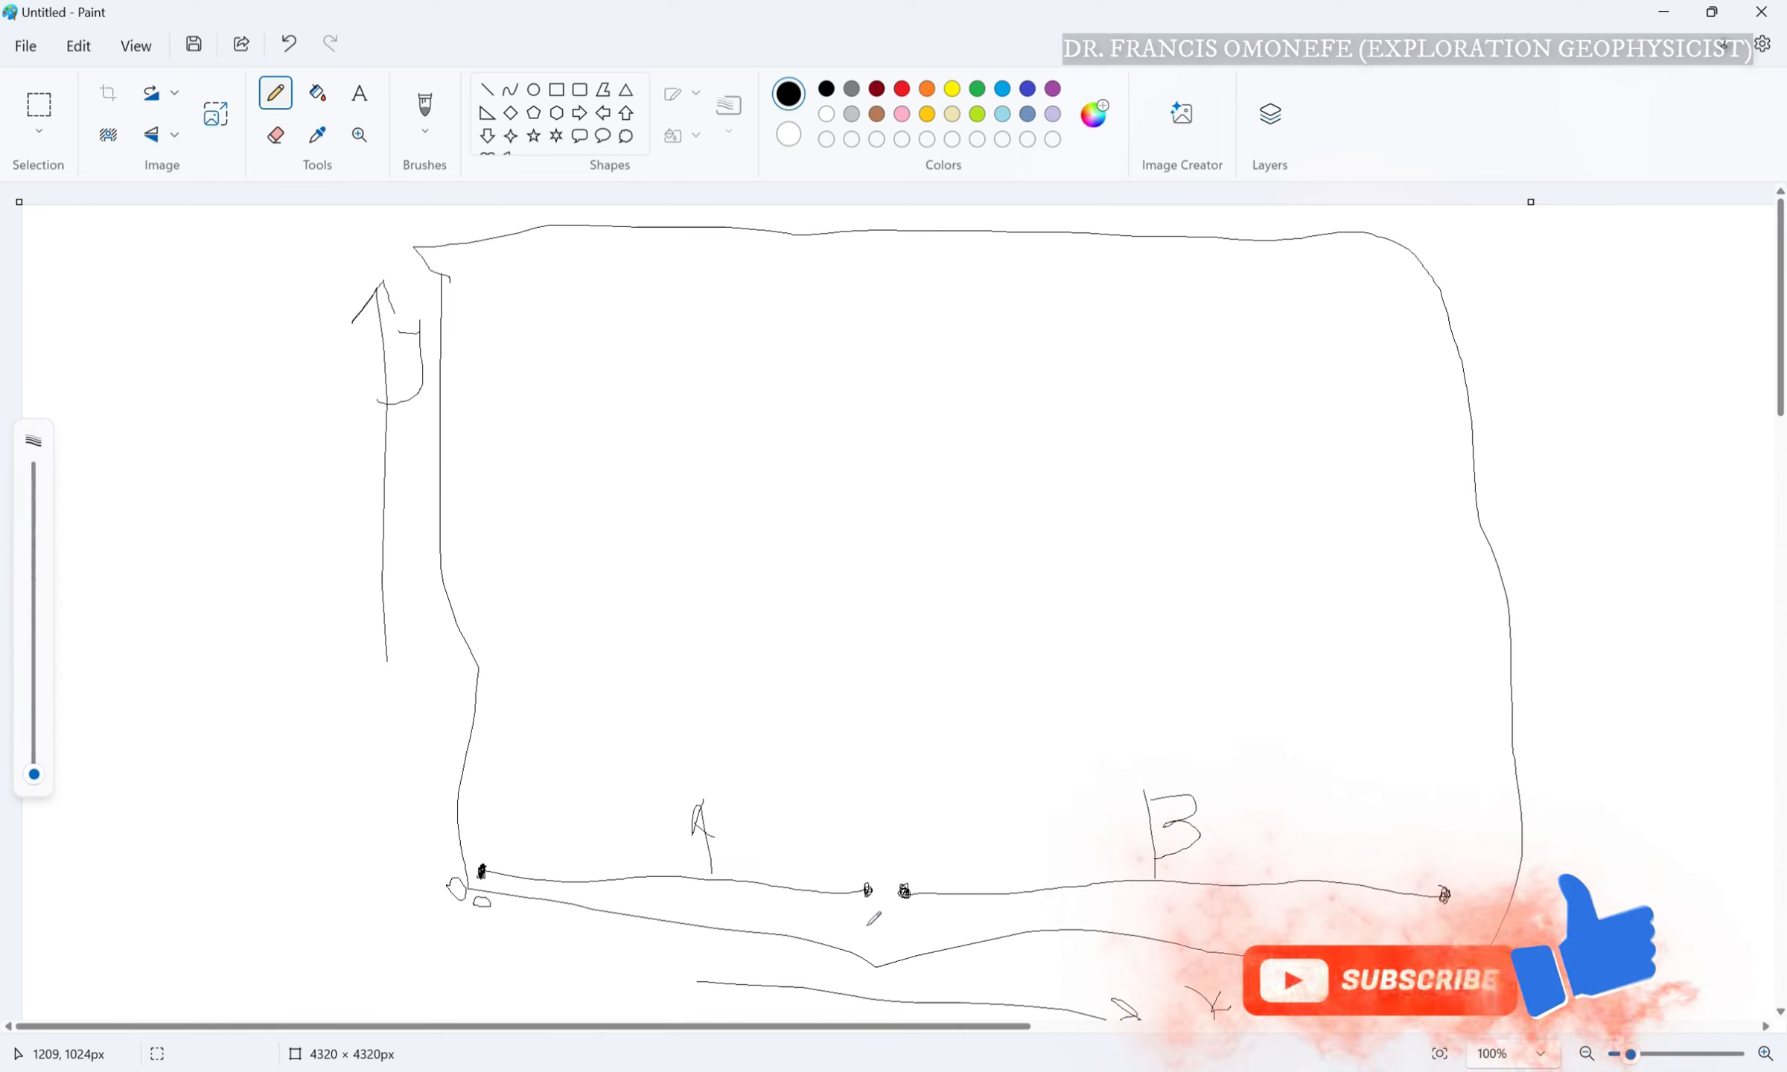
mouse_move(866, 926)
left_mouse_down()
mouse_move(866, 944)
mouse_move(892, 932)
left_mouse_up()
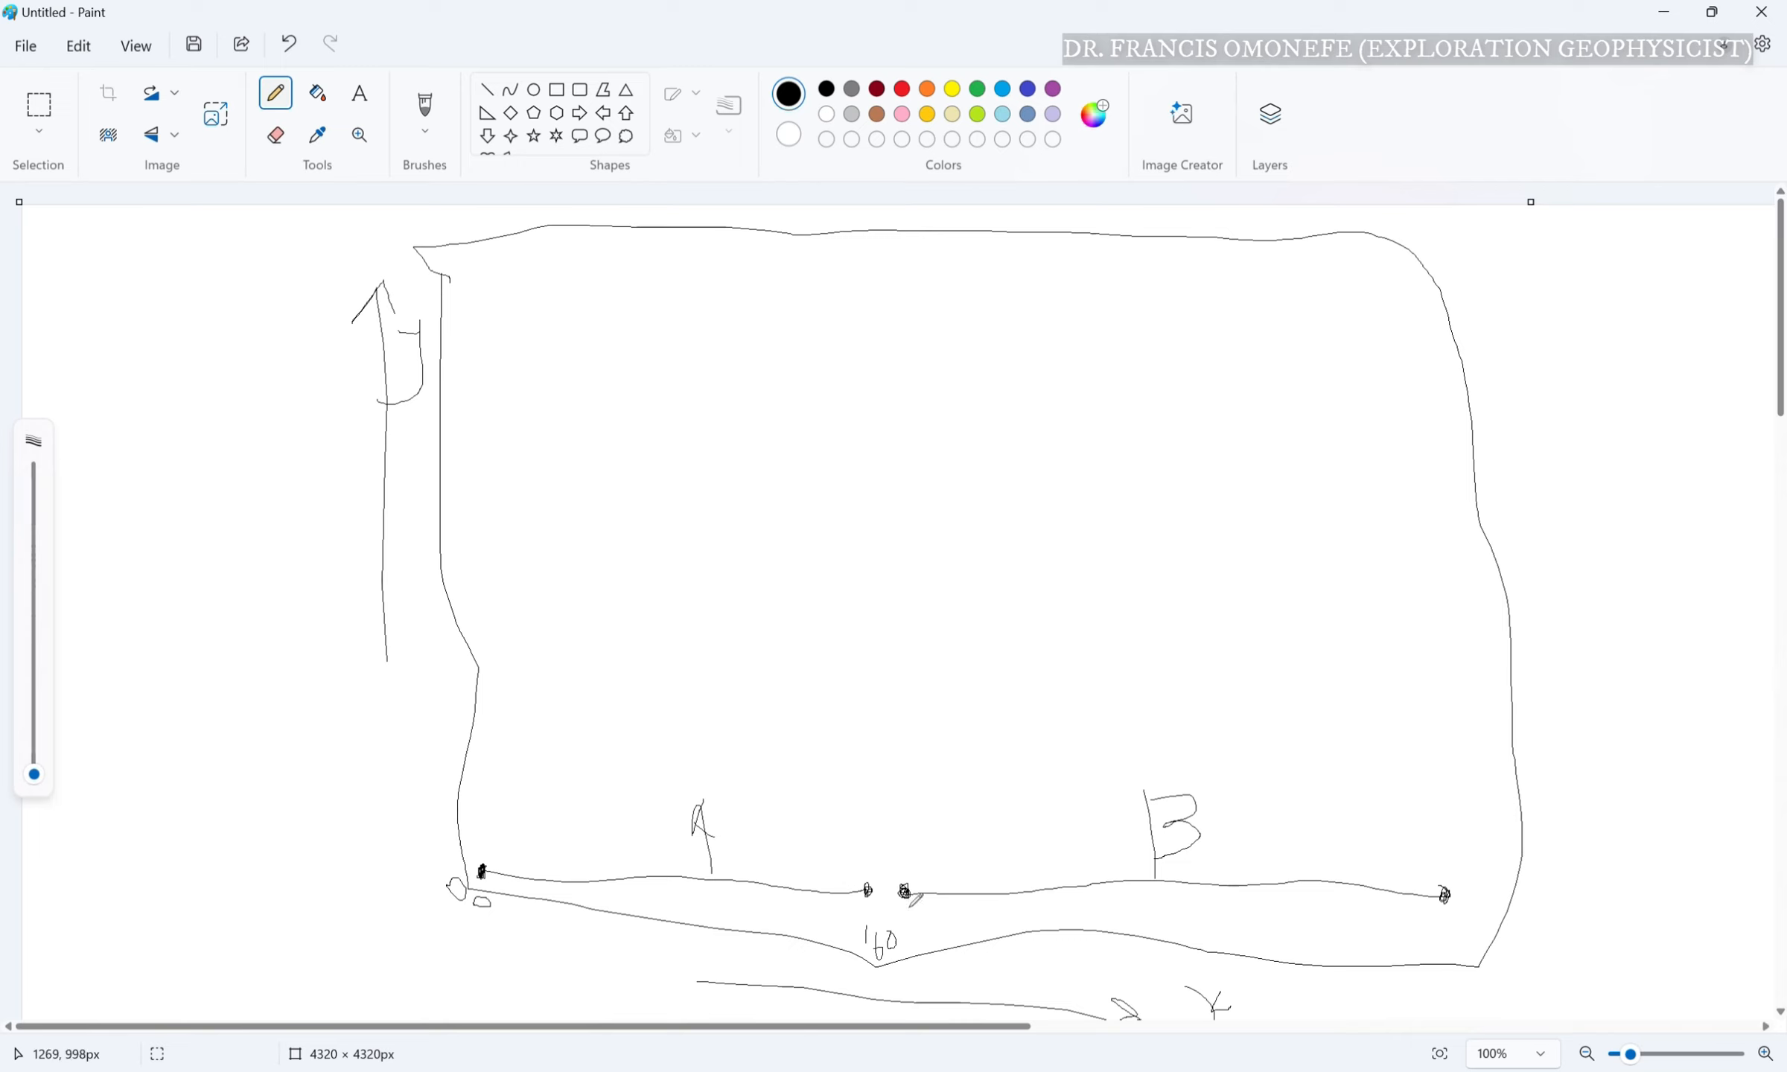
mouse_move(908, 910)
left_mouse_down()
mouse_move(905, 927)
mouse_move(946, 926)
mouse_move(931, 904)
mouse_move(956, 931)
mouse_move(945, 911)
left_mouse_up()
mouse_move(1424, 912)
left_mouse_down()
mouse_move(1430, 940)
mouse_move(1456, 931)
mouse_move(1441, 926)
left_mouse_up()
Return to the merge file text, rename the output file in Downloads as lramets.2024 MERRGE.DAT, and save.
left_click(1663, 15)
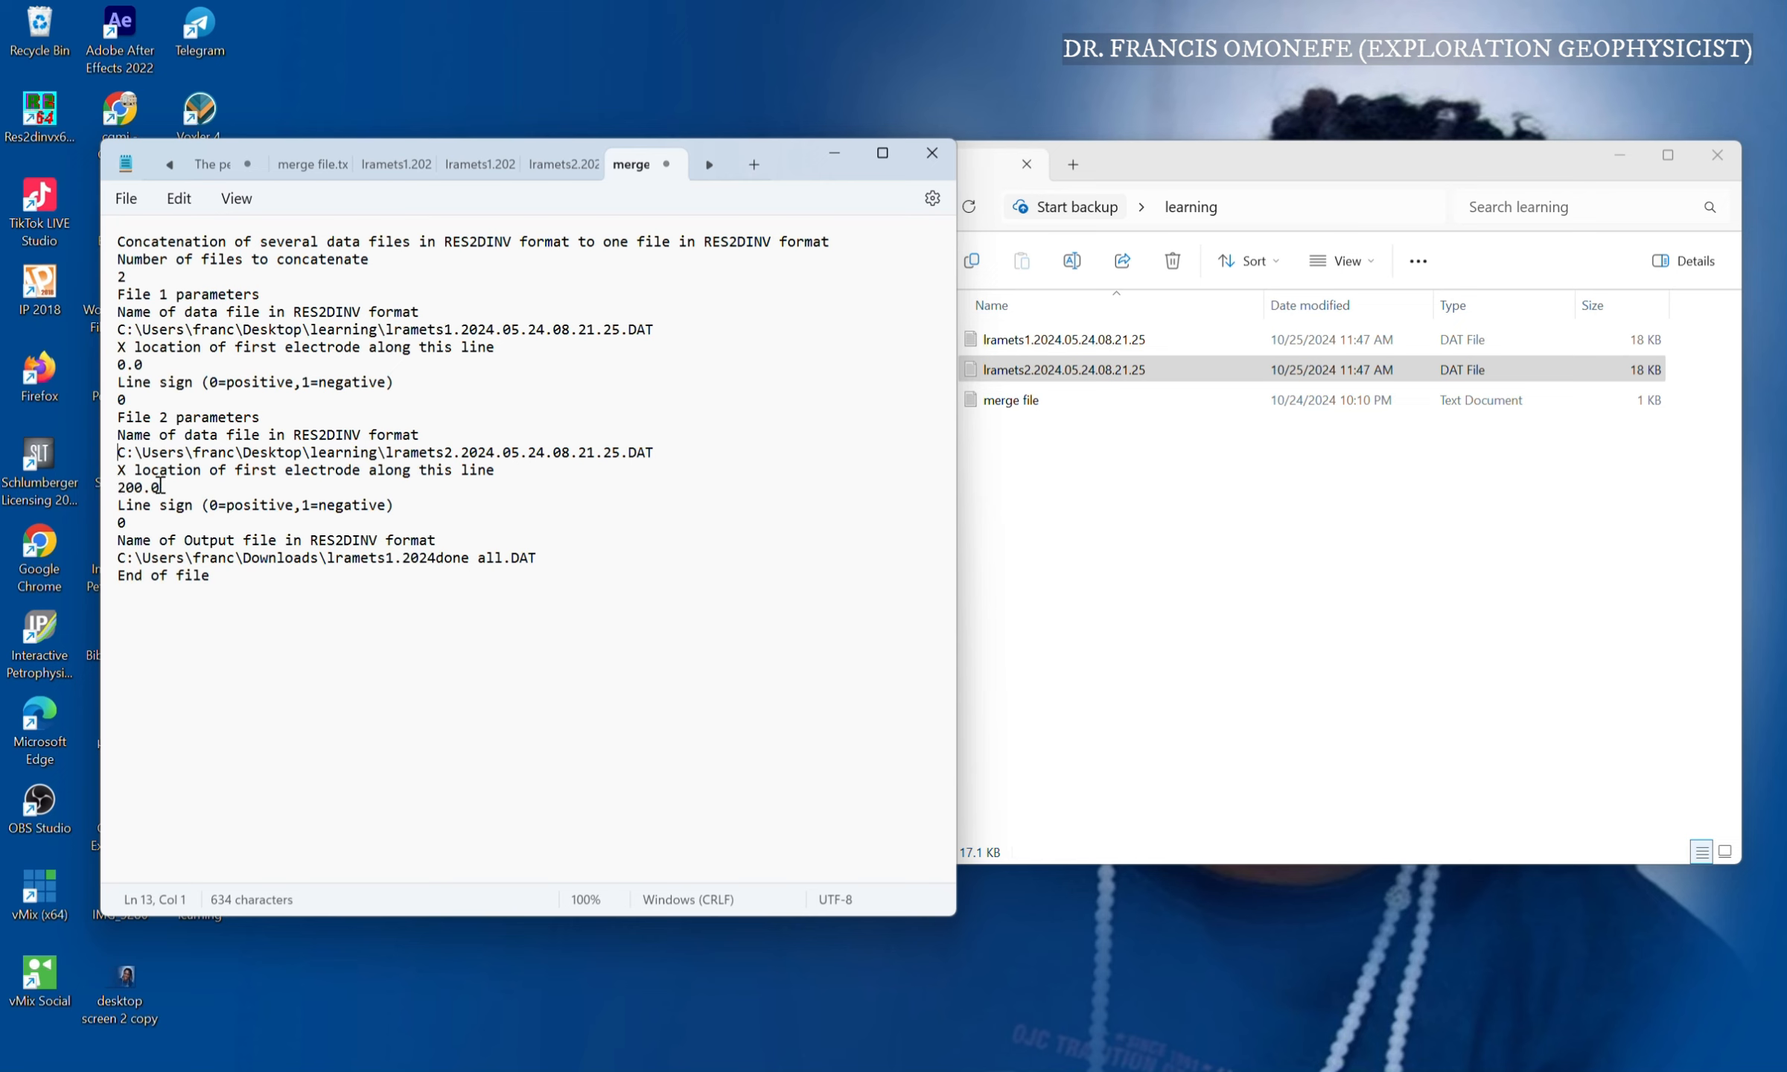
double_click(153, 487)
left_click_drag(437, 555, 504, 569)
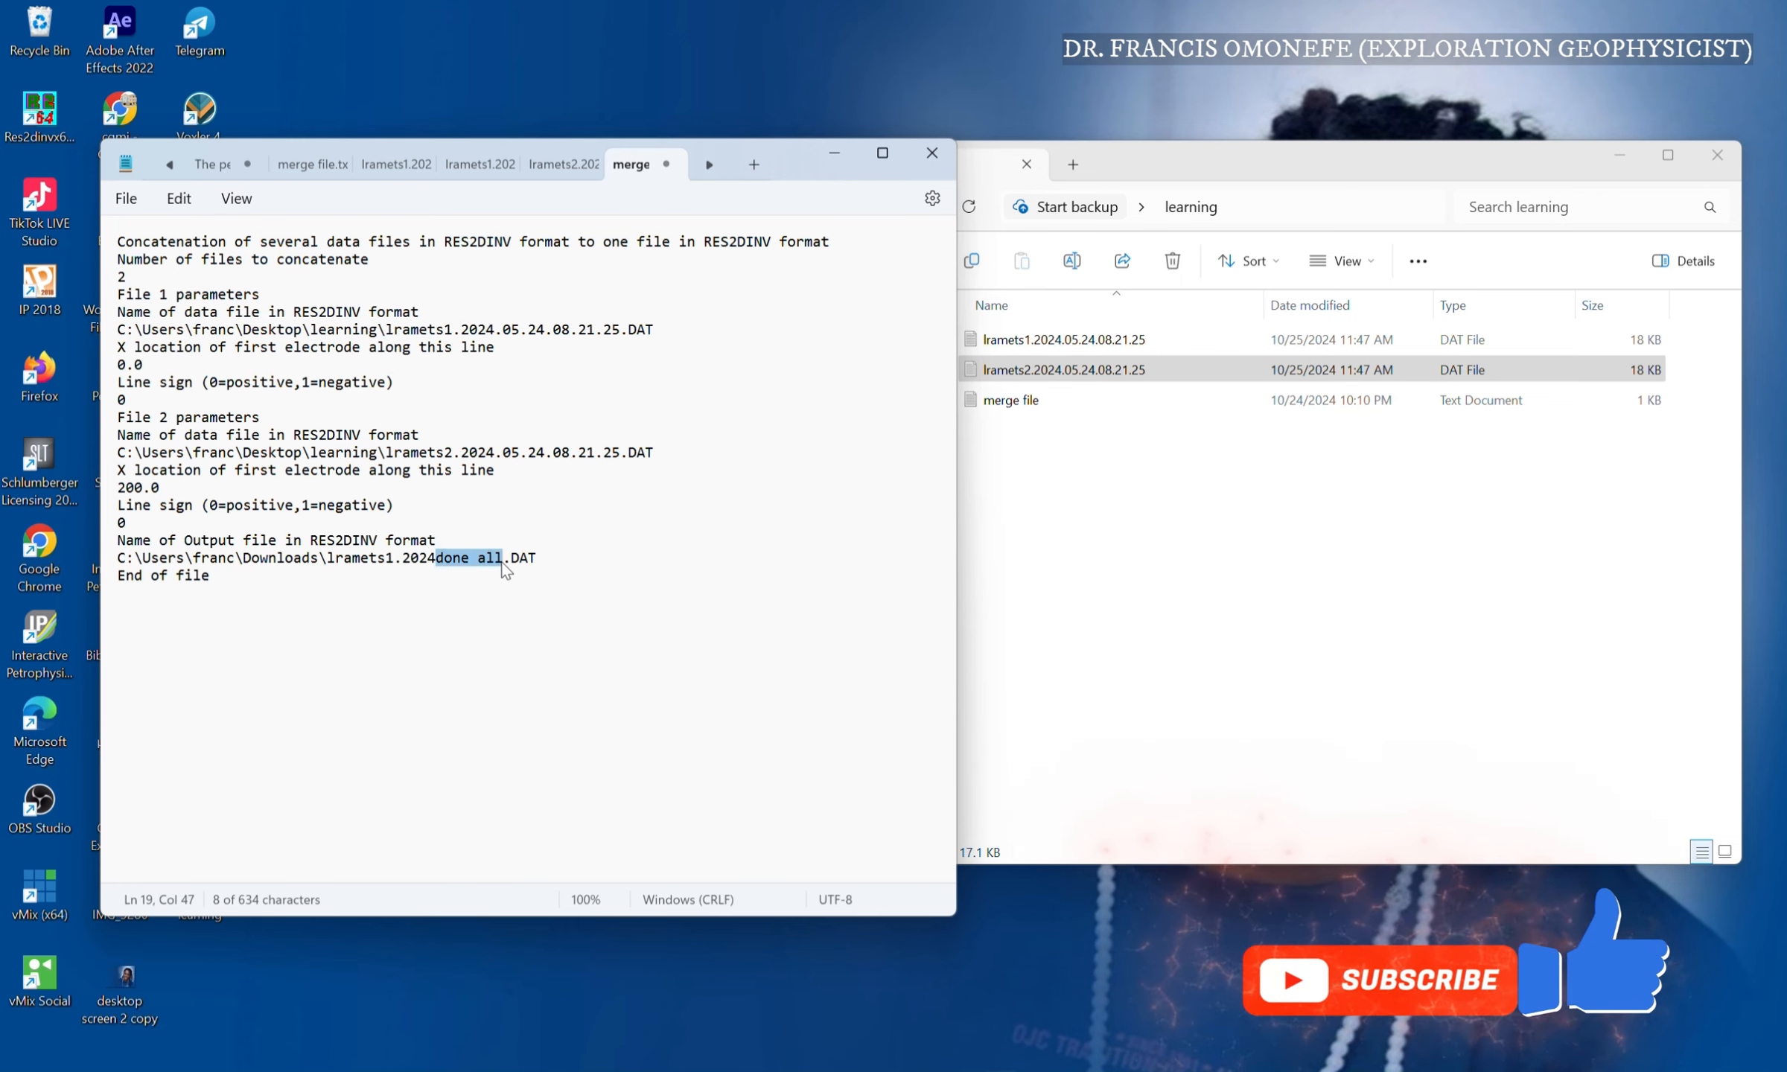
type("MER")
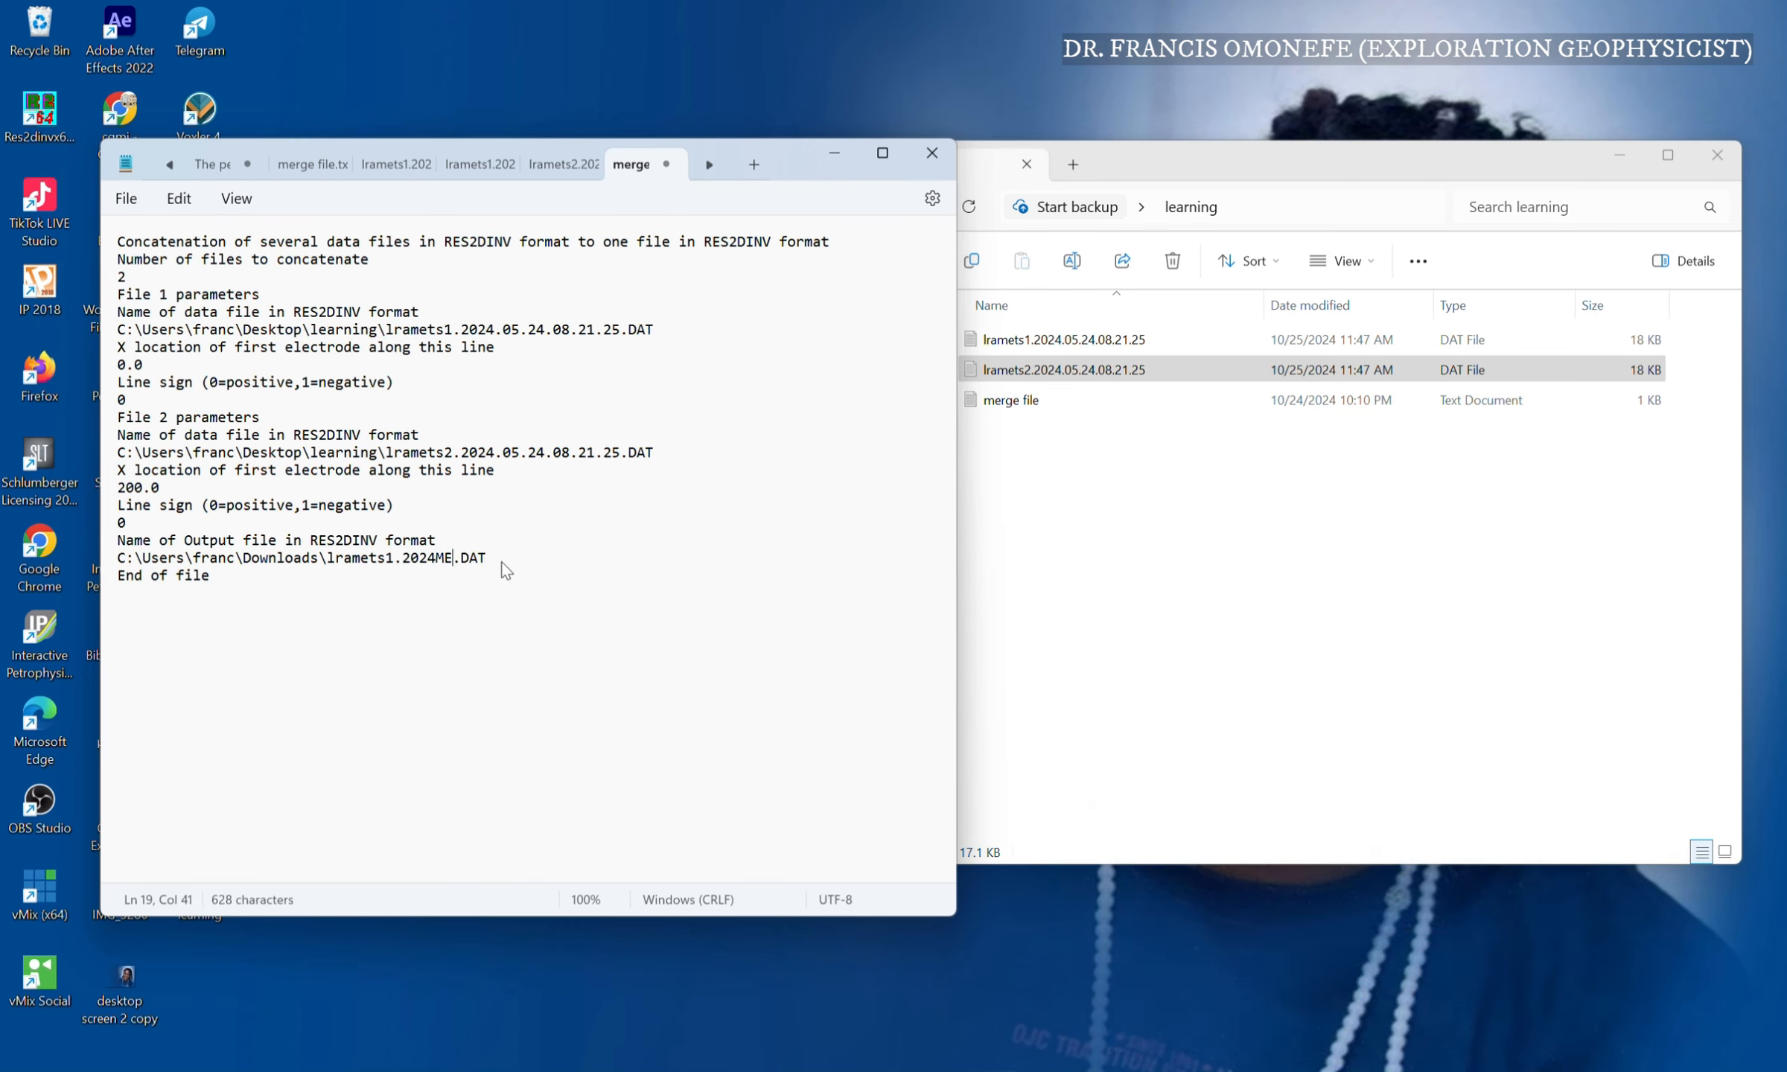
type("RGE")
left_click(442, 558)
left_click(394, 558)
key("BackSpace")
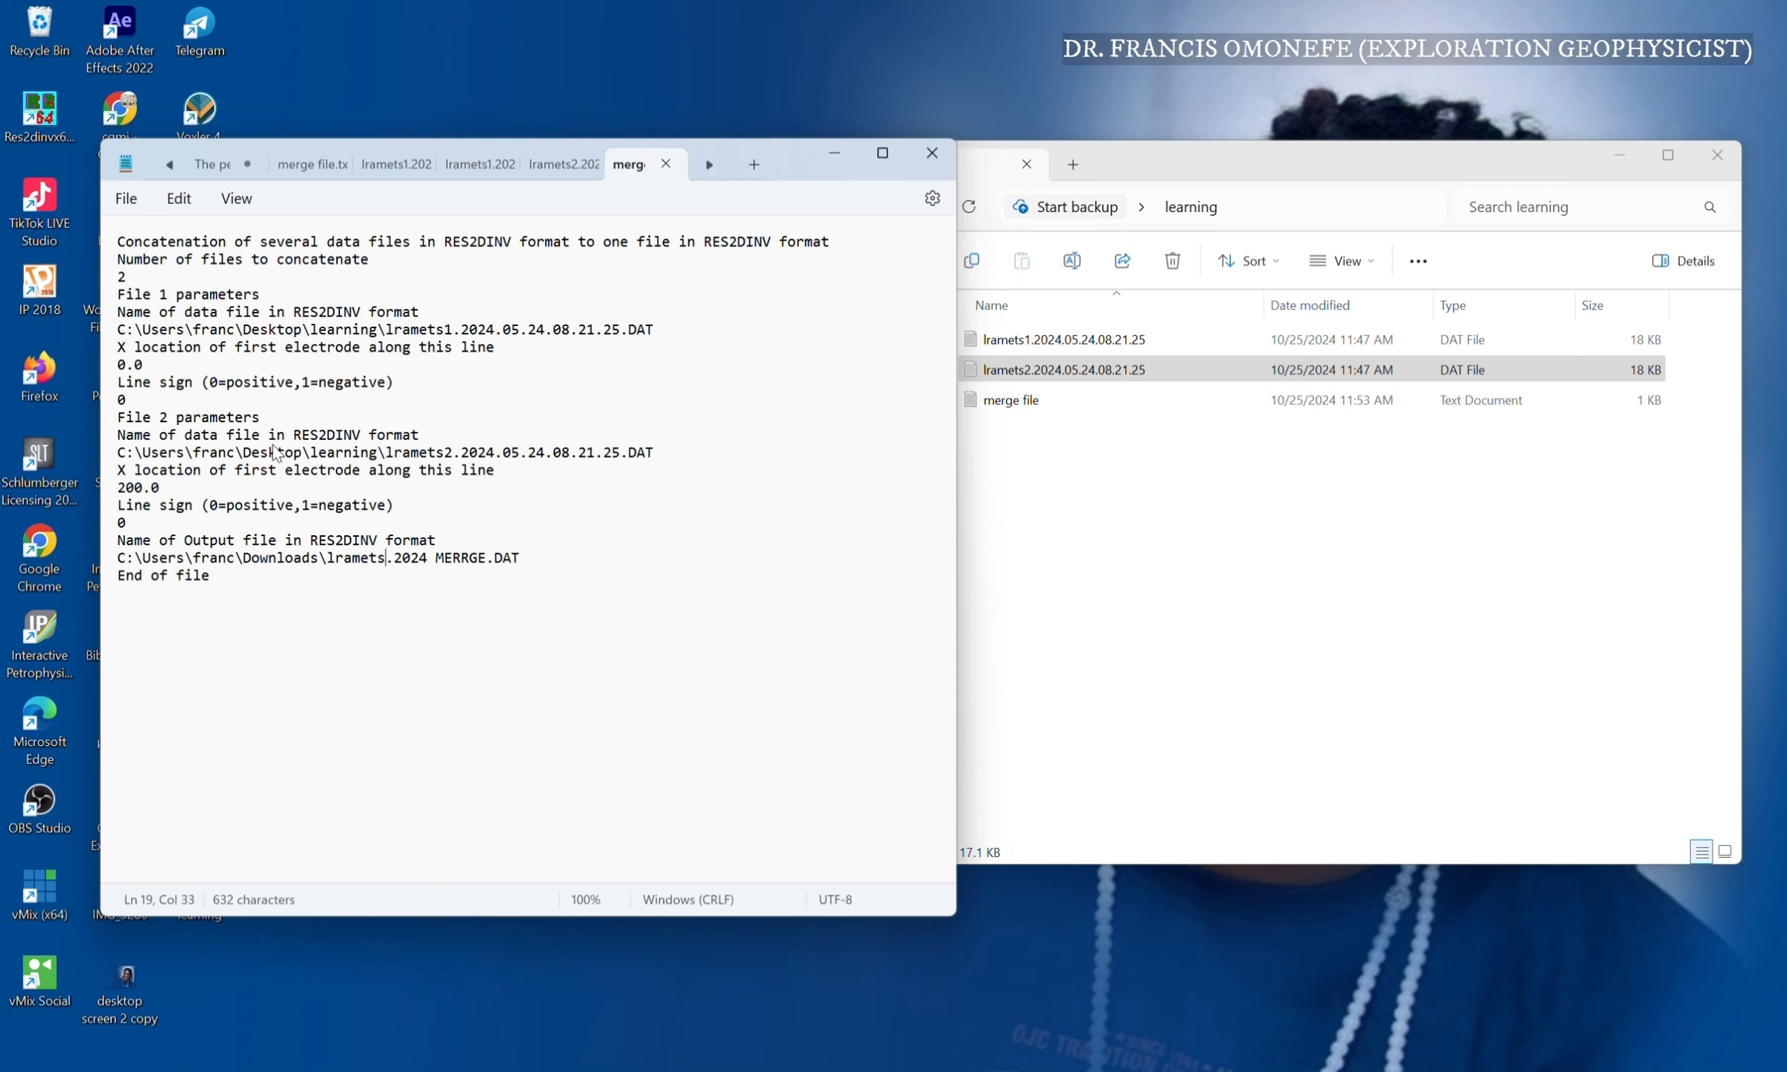
Close the merge file and the learning folder, then launch RES2DINVx64 and dismiss its System Resources message.
left_click(932, 153)
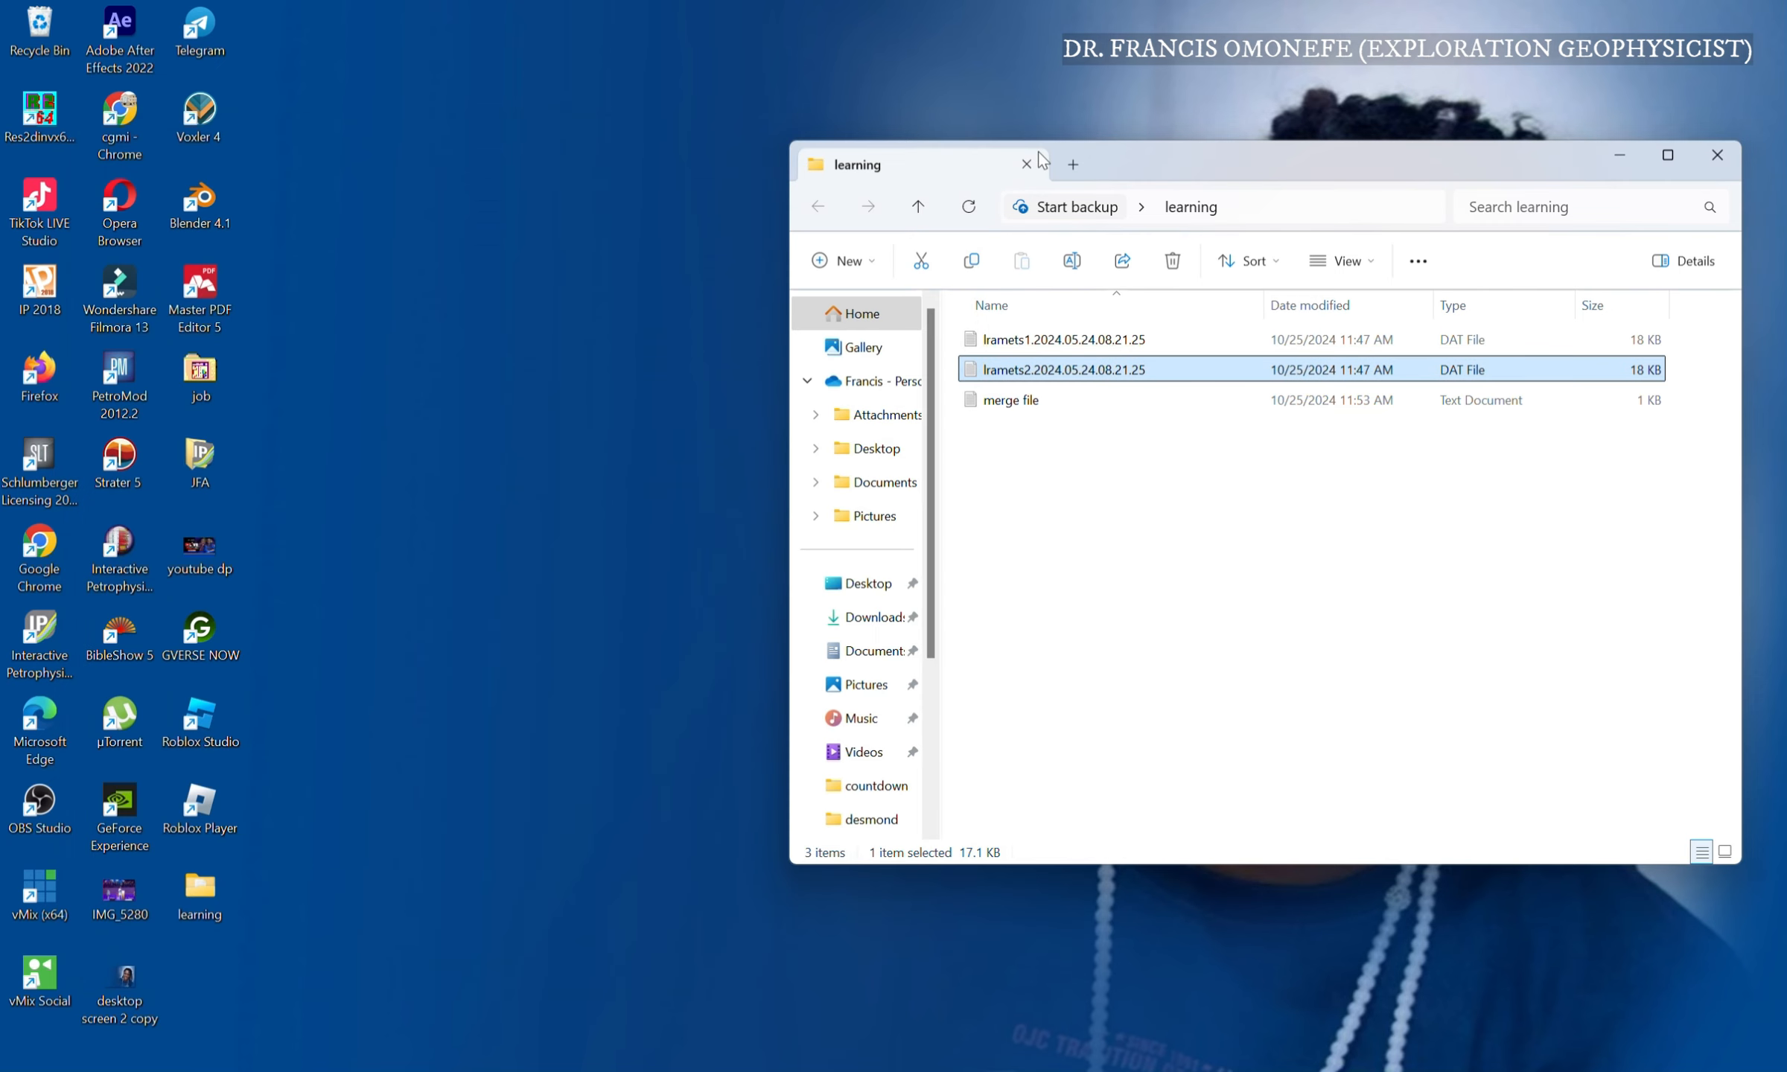
left_click(1718, 160)
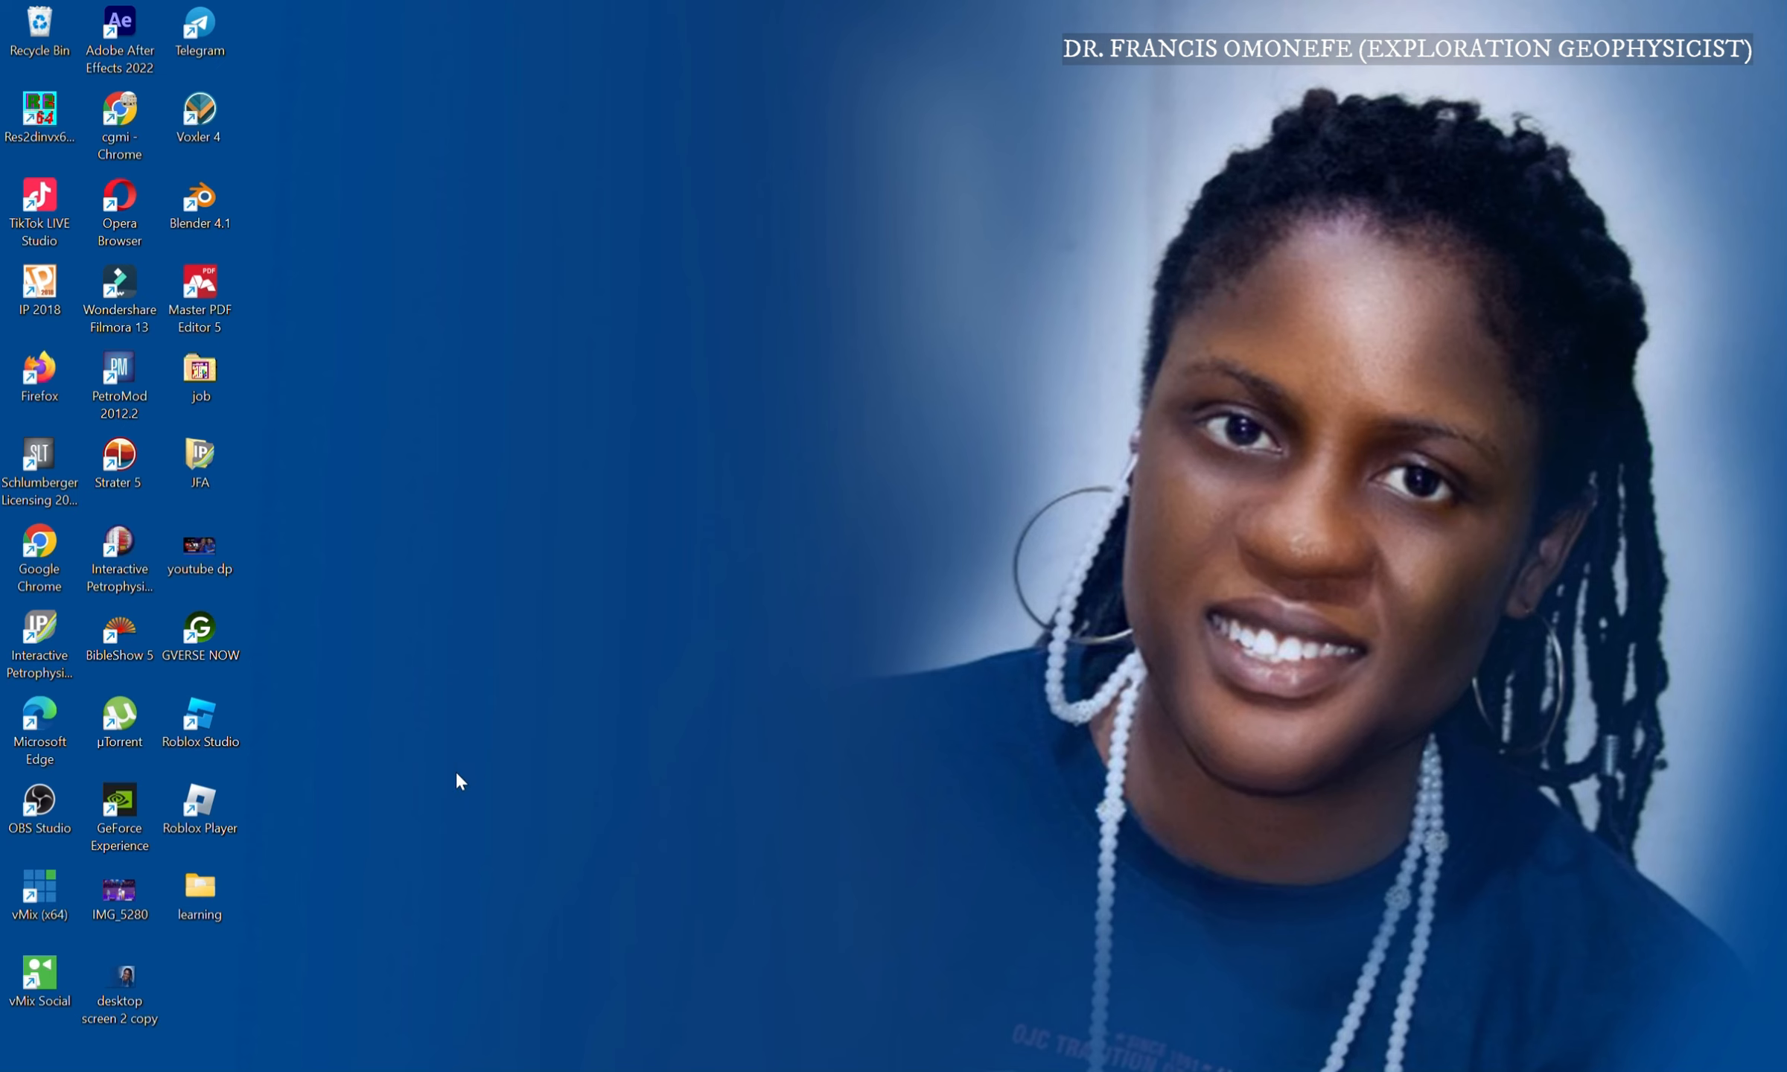
double_click(52, 114)
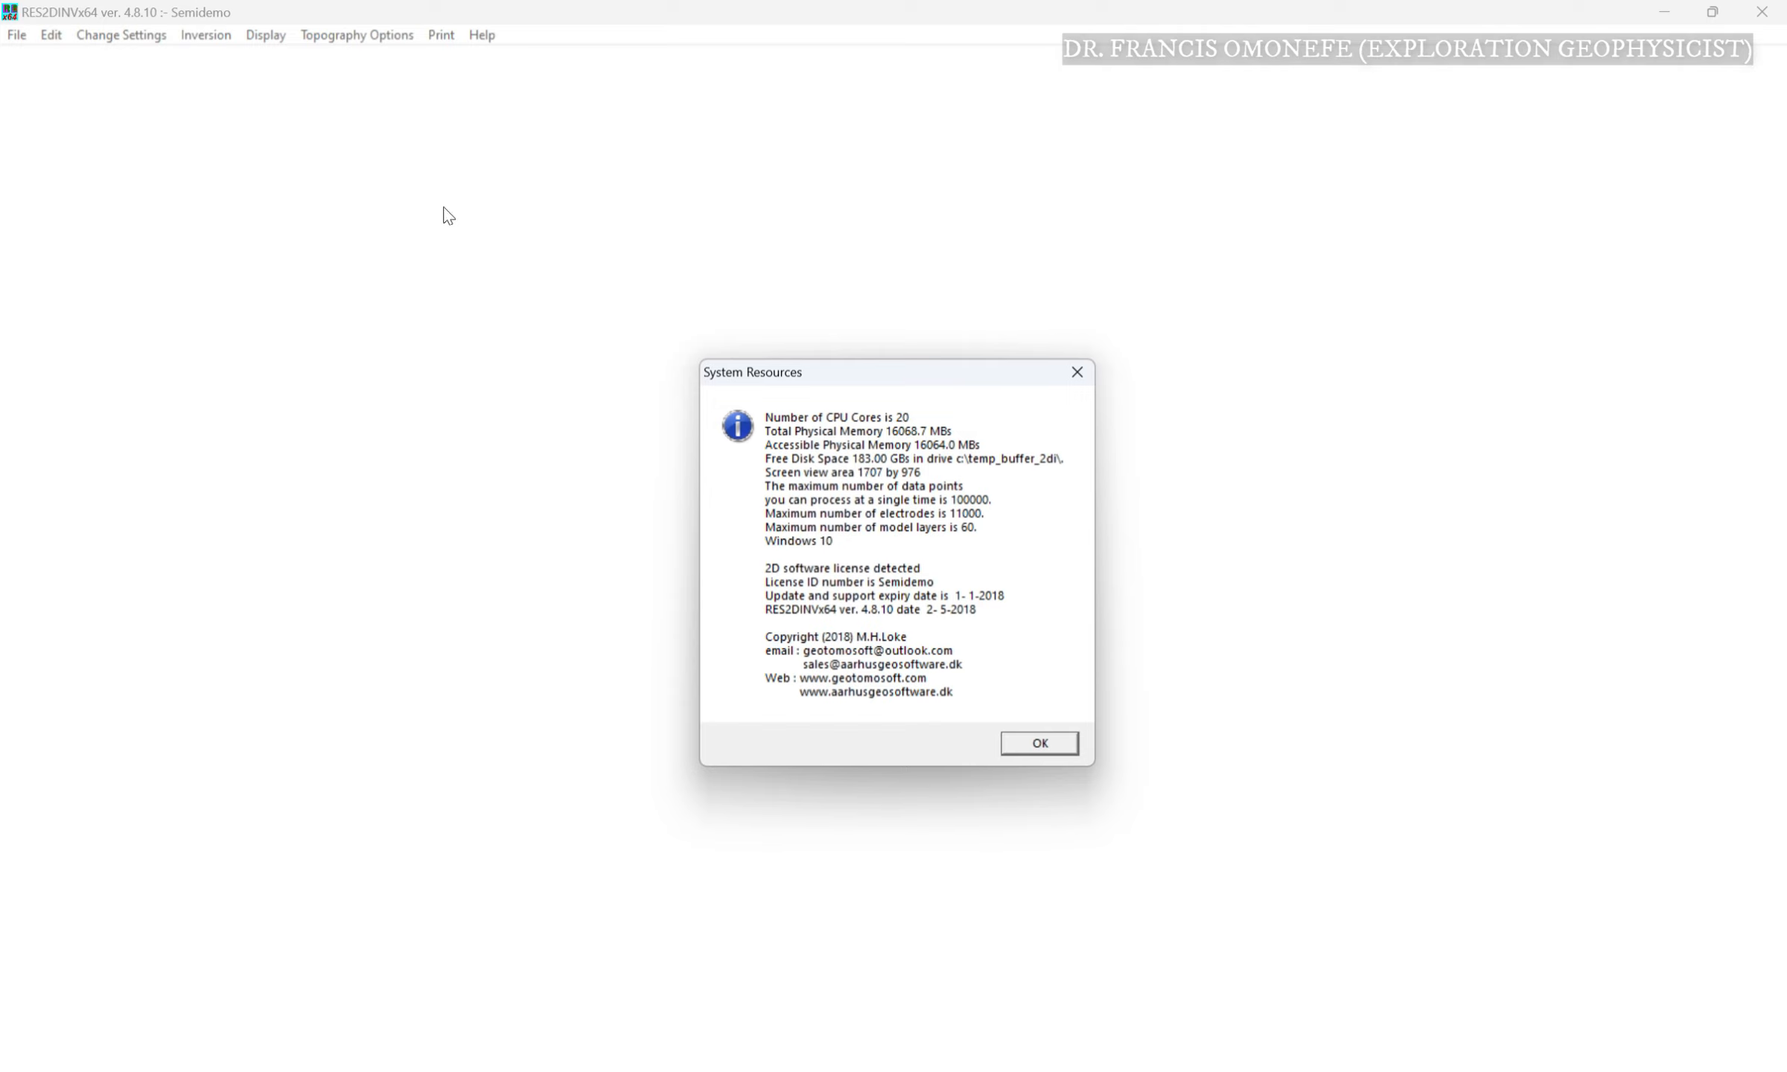
left_click(1041, 746)
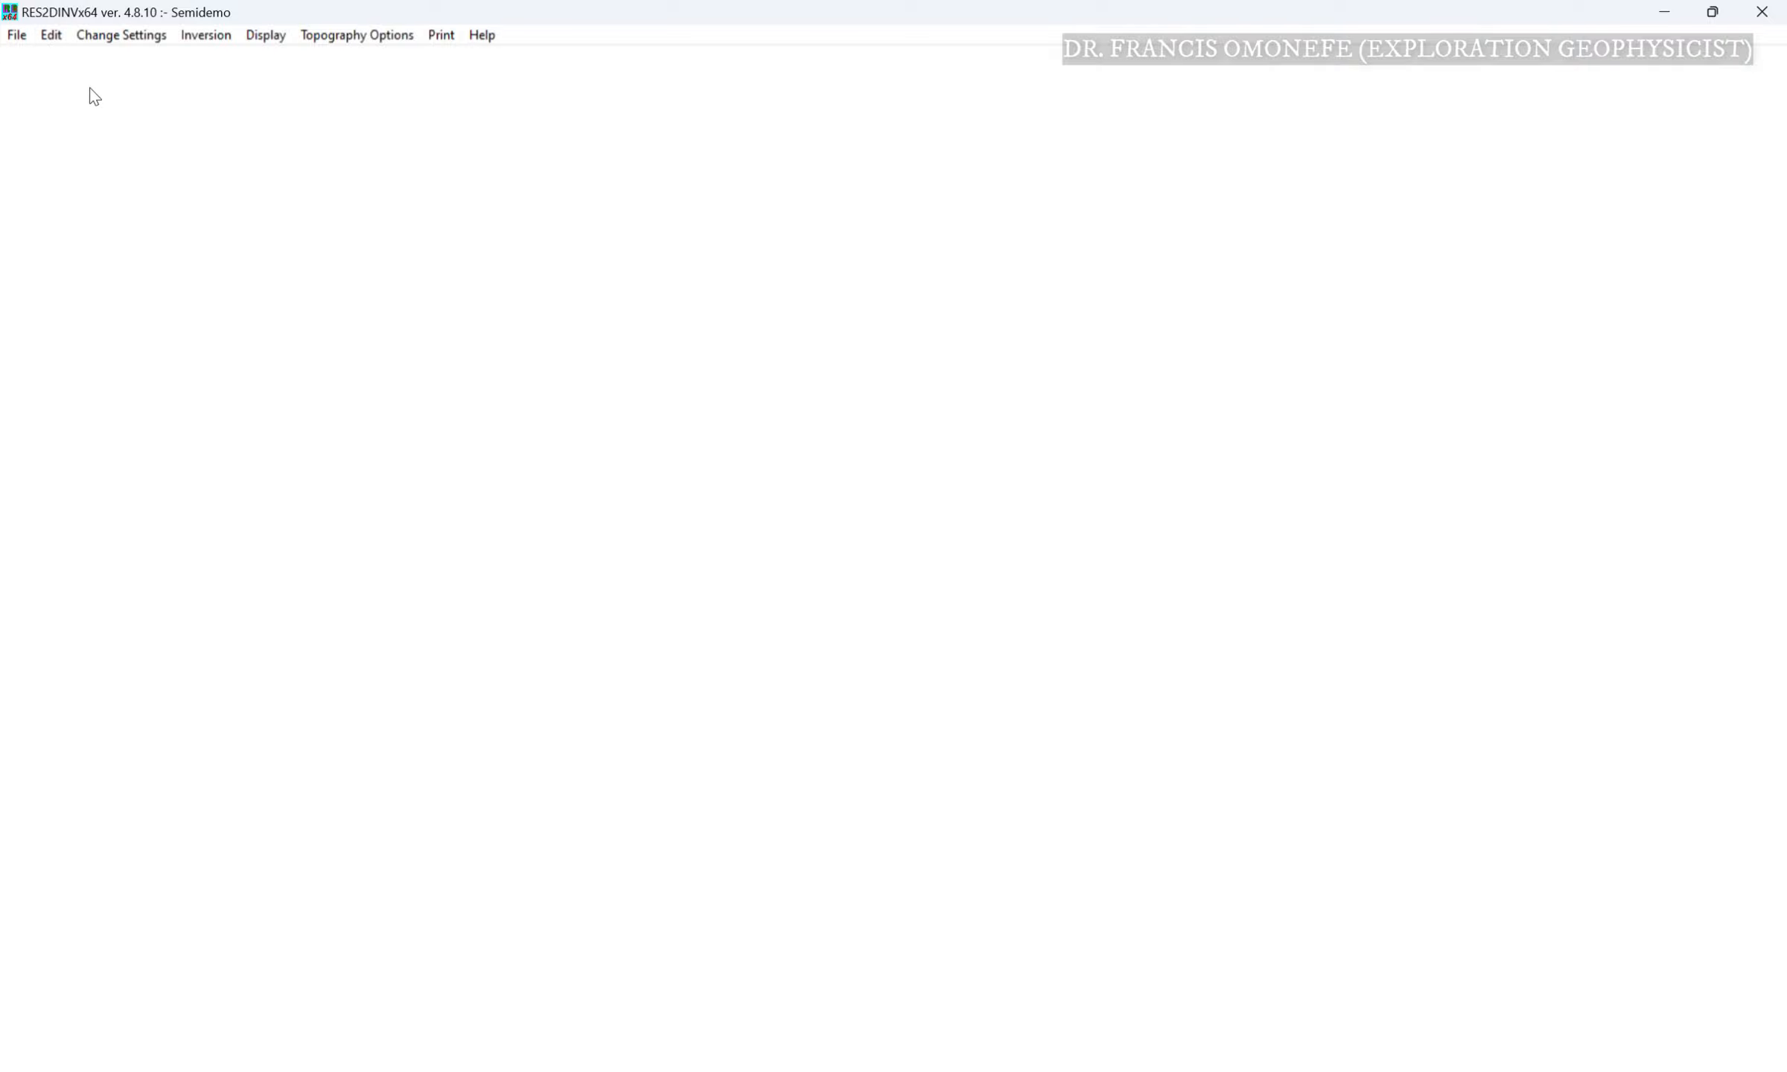
Concatenate the data into RES2DINV format using the merge file from Desktop\learning, accepting creation of the combined 2D data file.
left_click(18, 35)
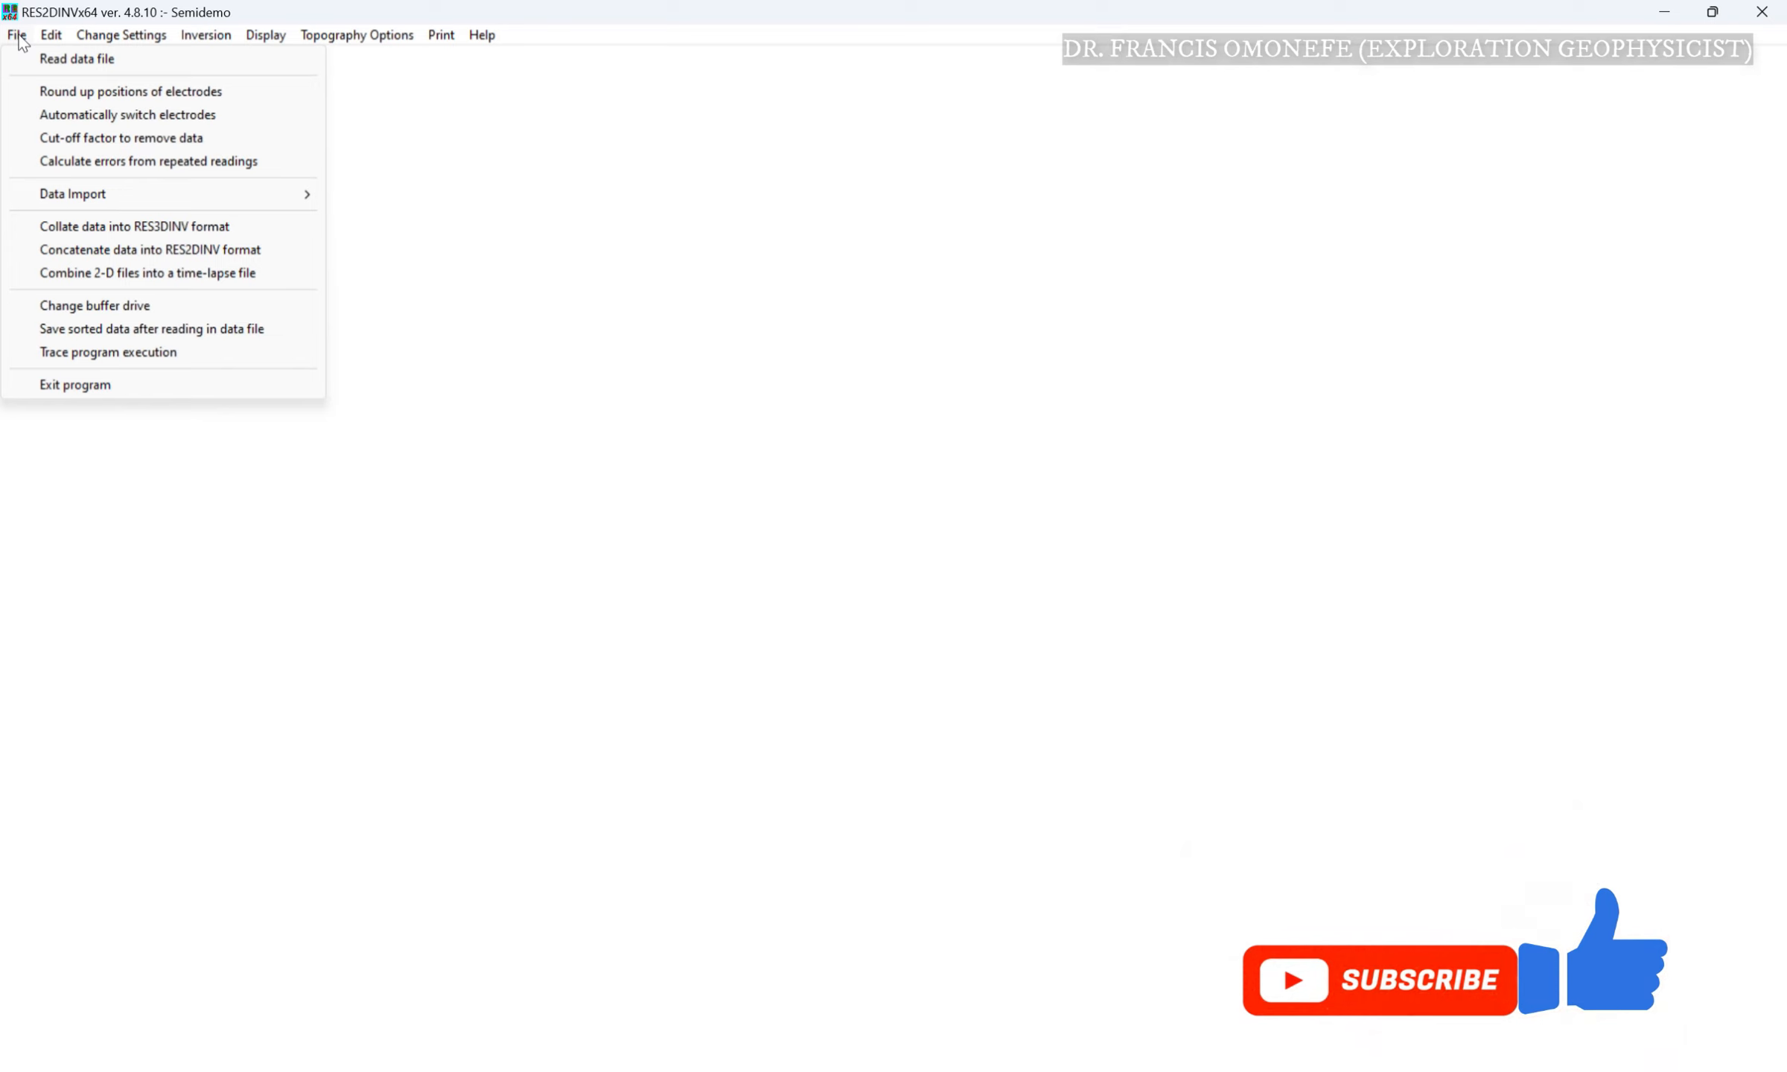
mouse_move(51, 35)
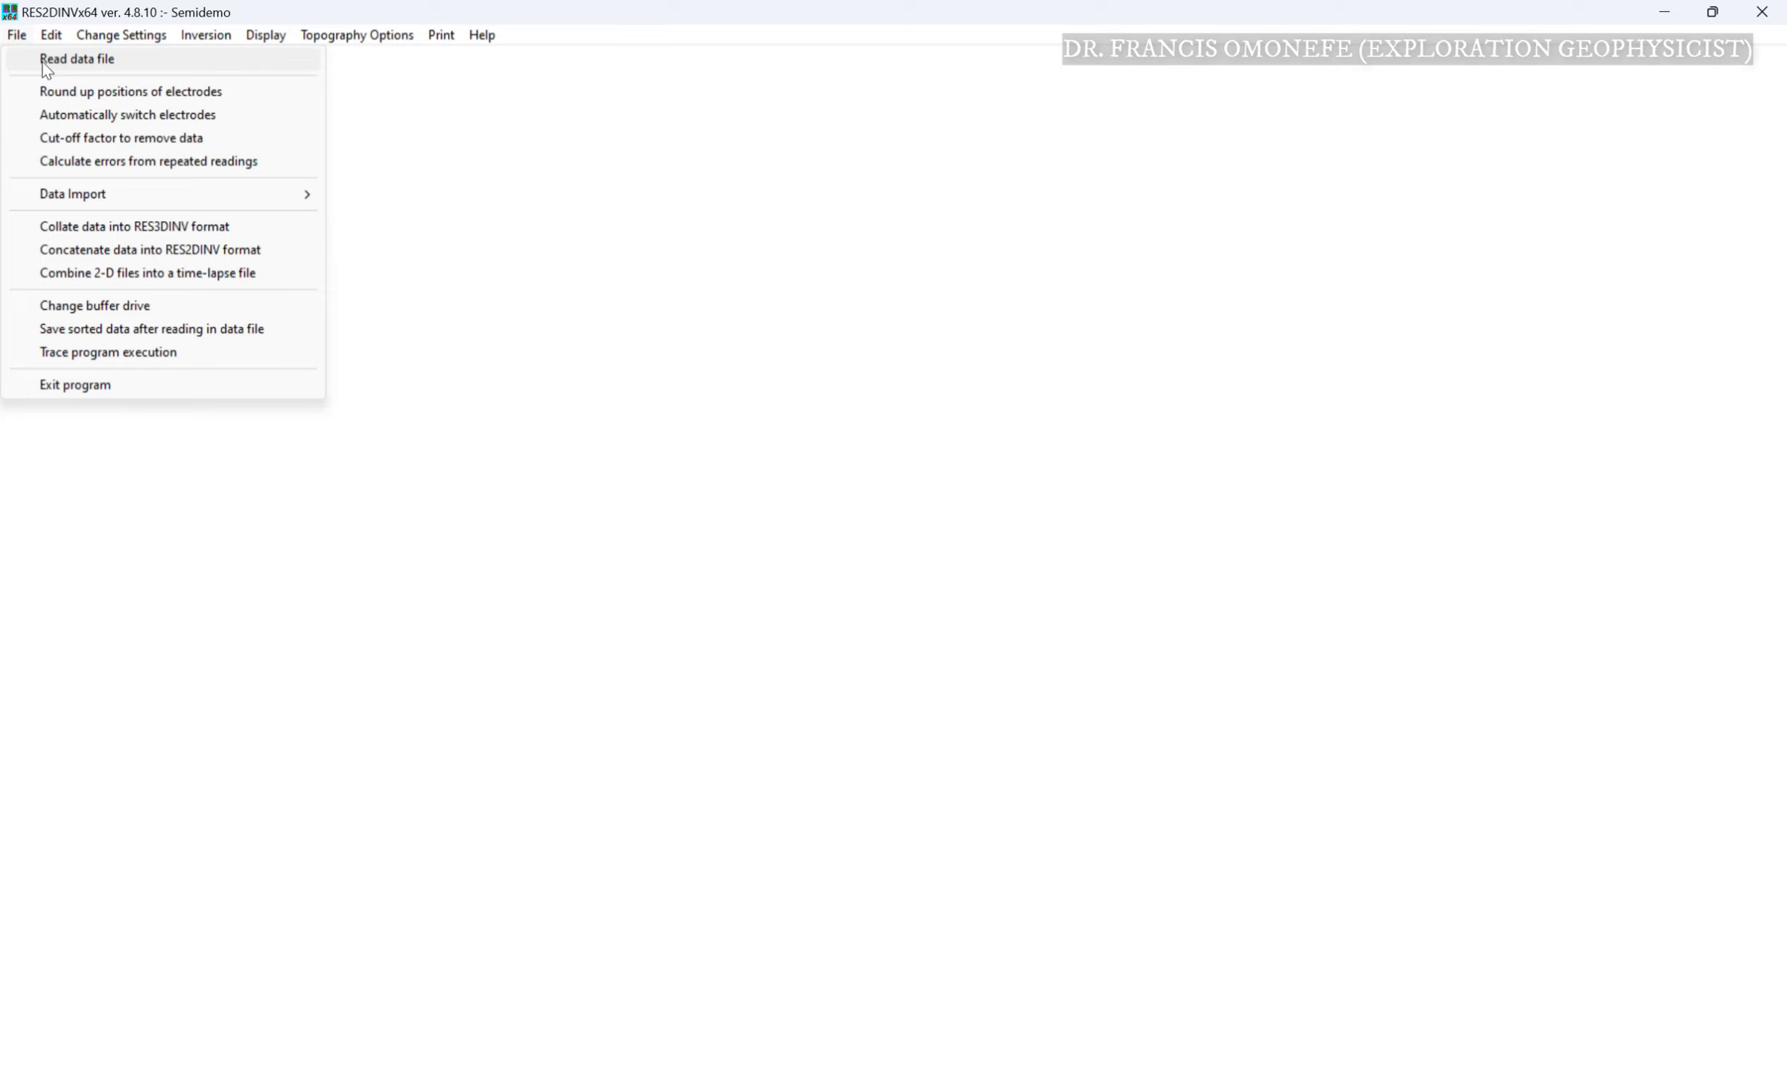
left_click(109, 253)
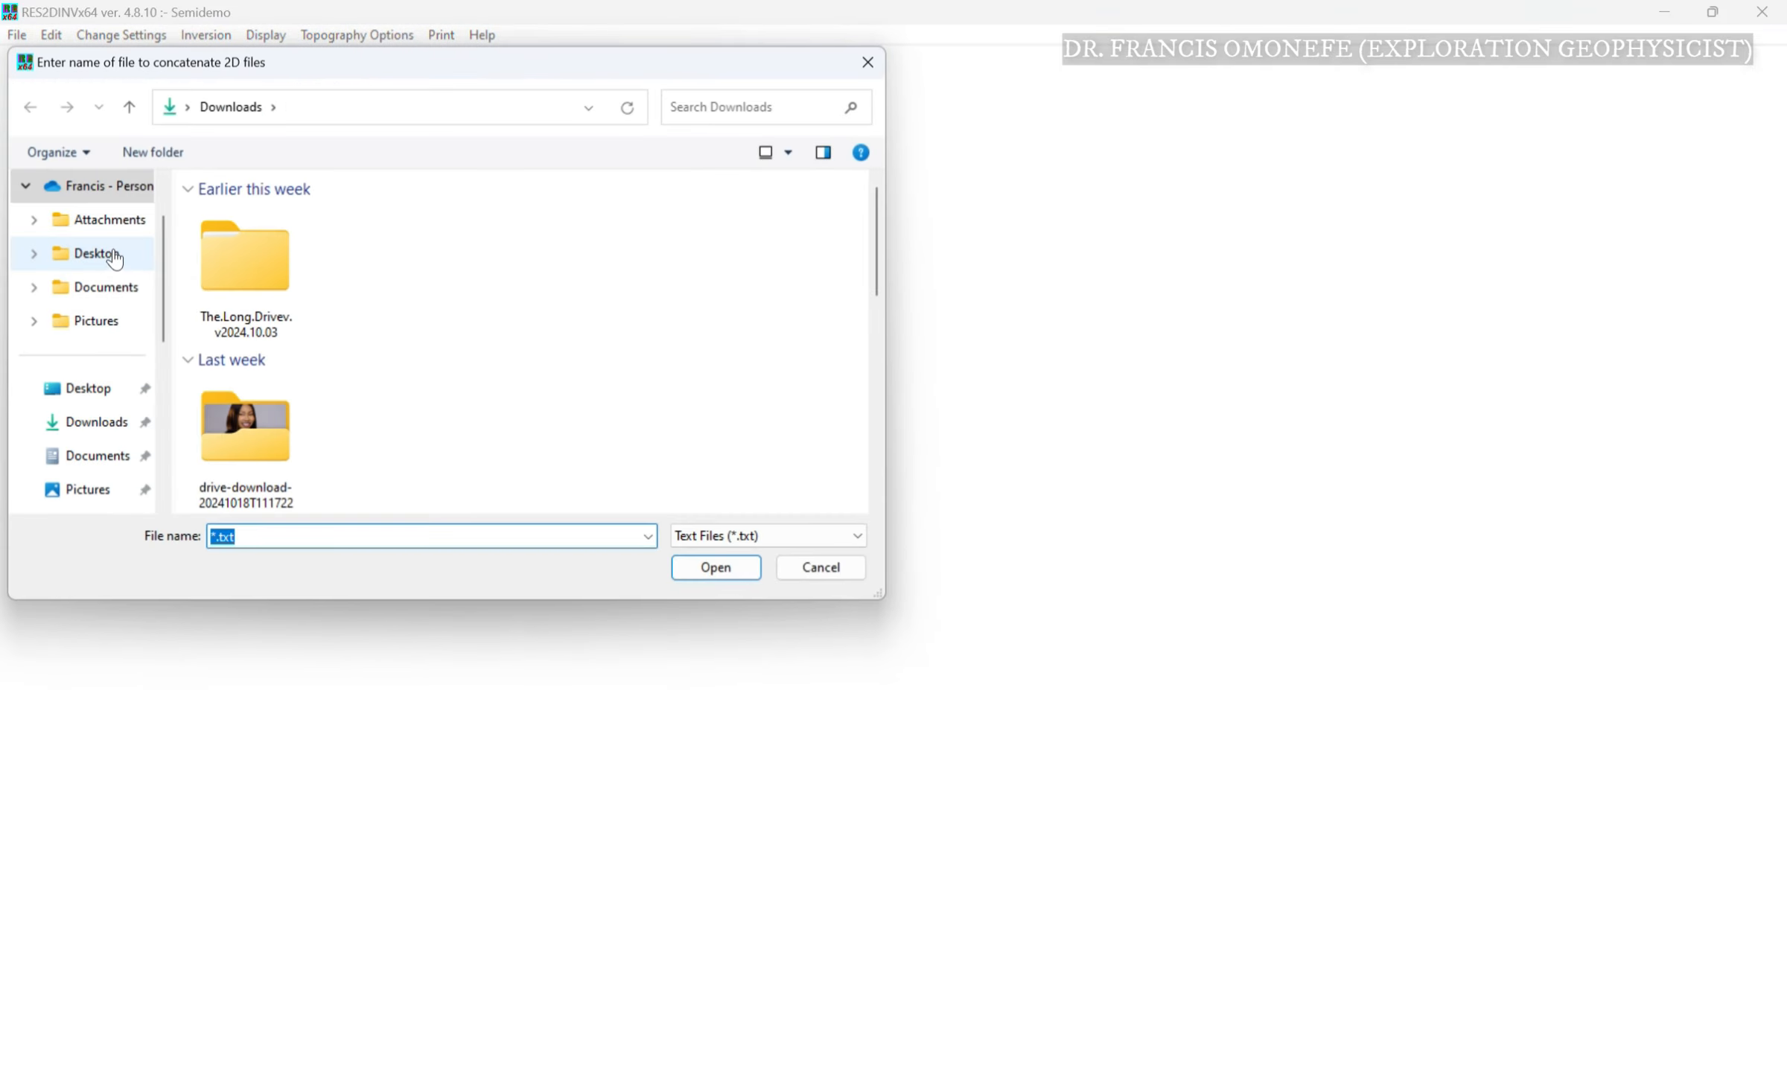
left_click(101, 423)
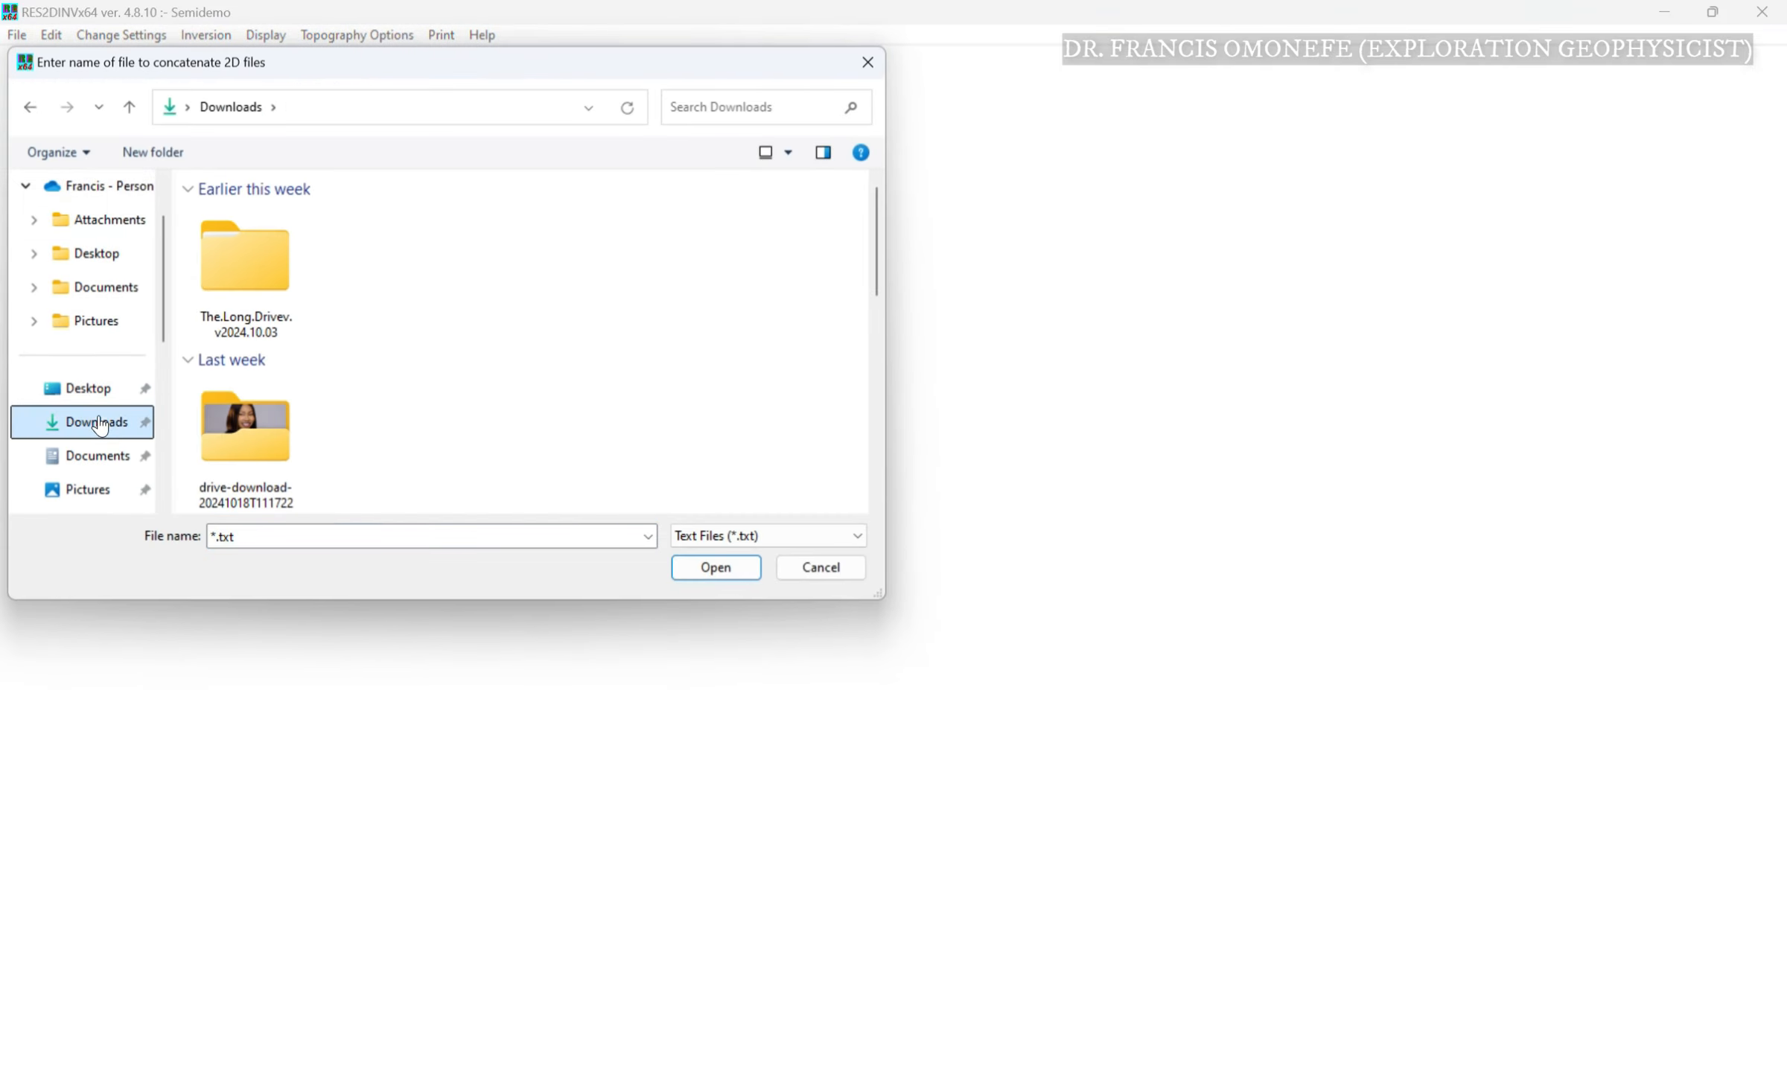
left_click(105, 464)
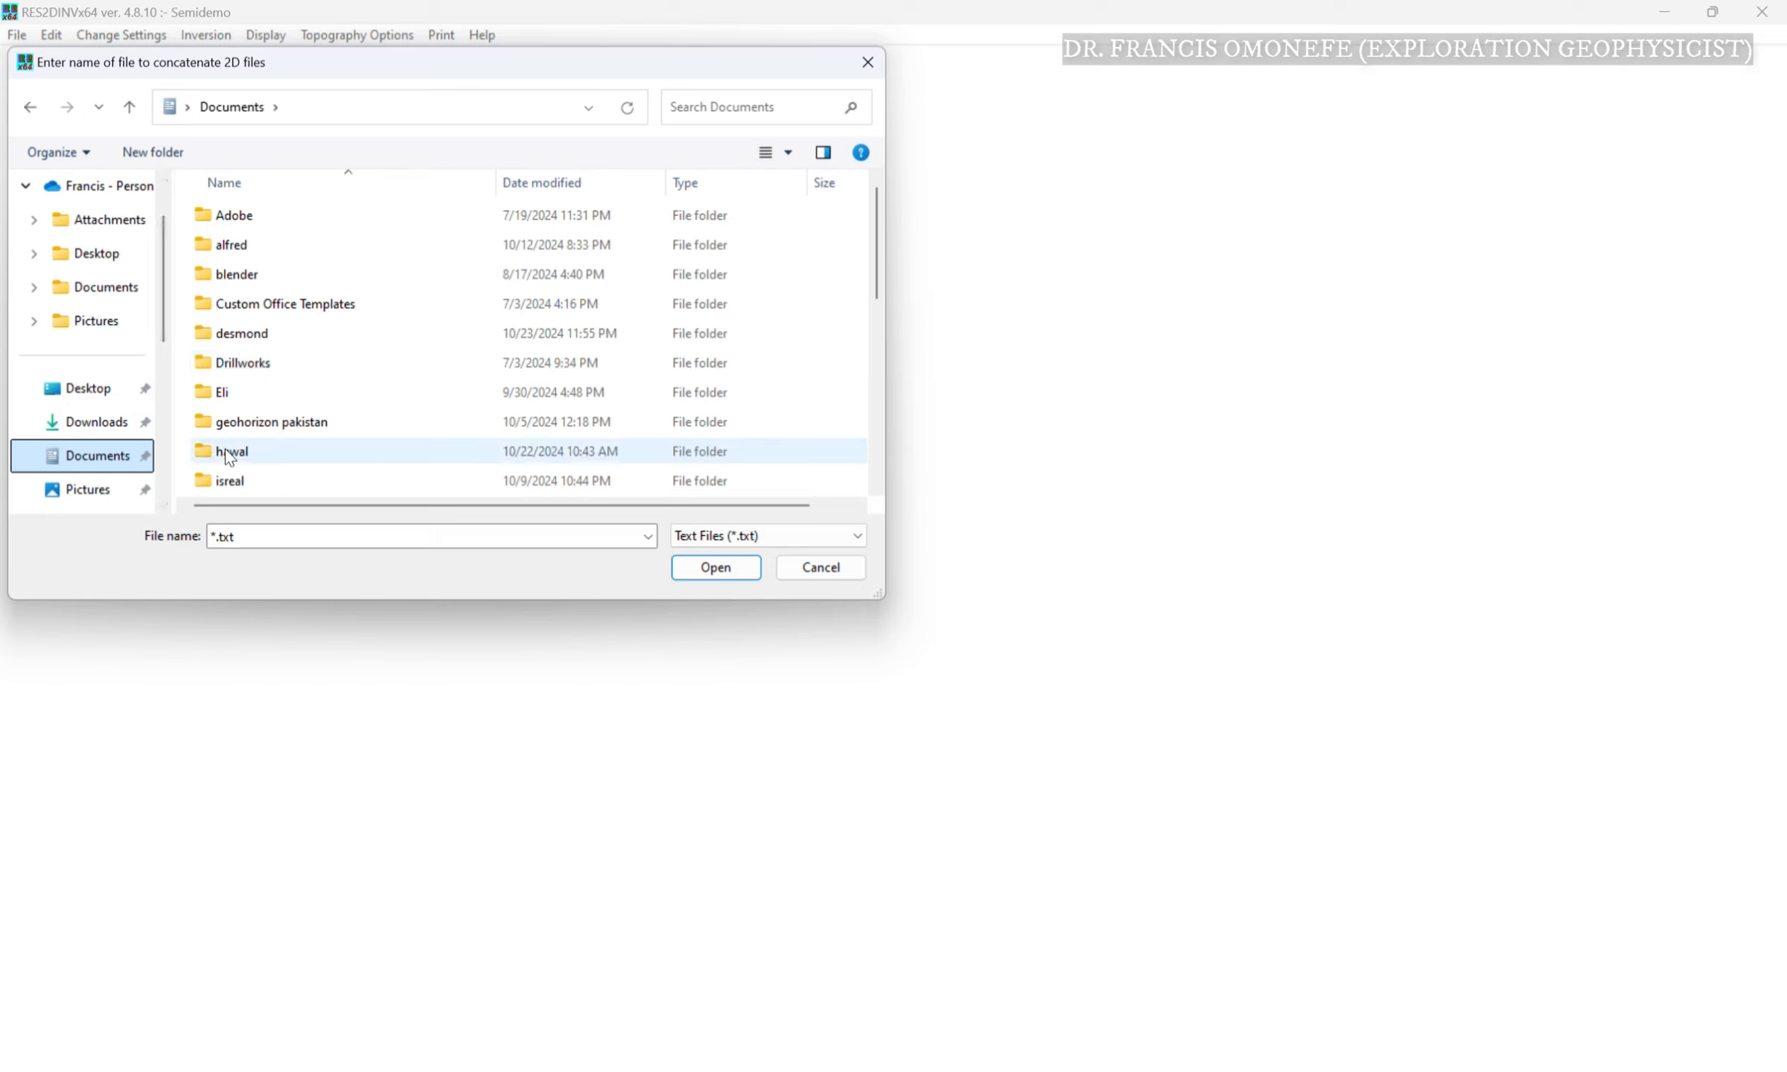
left_click(87, 388)
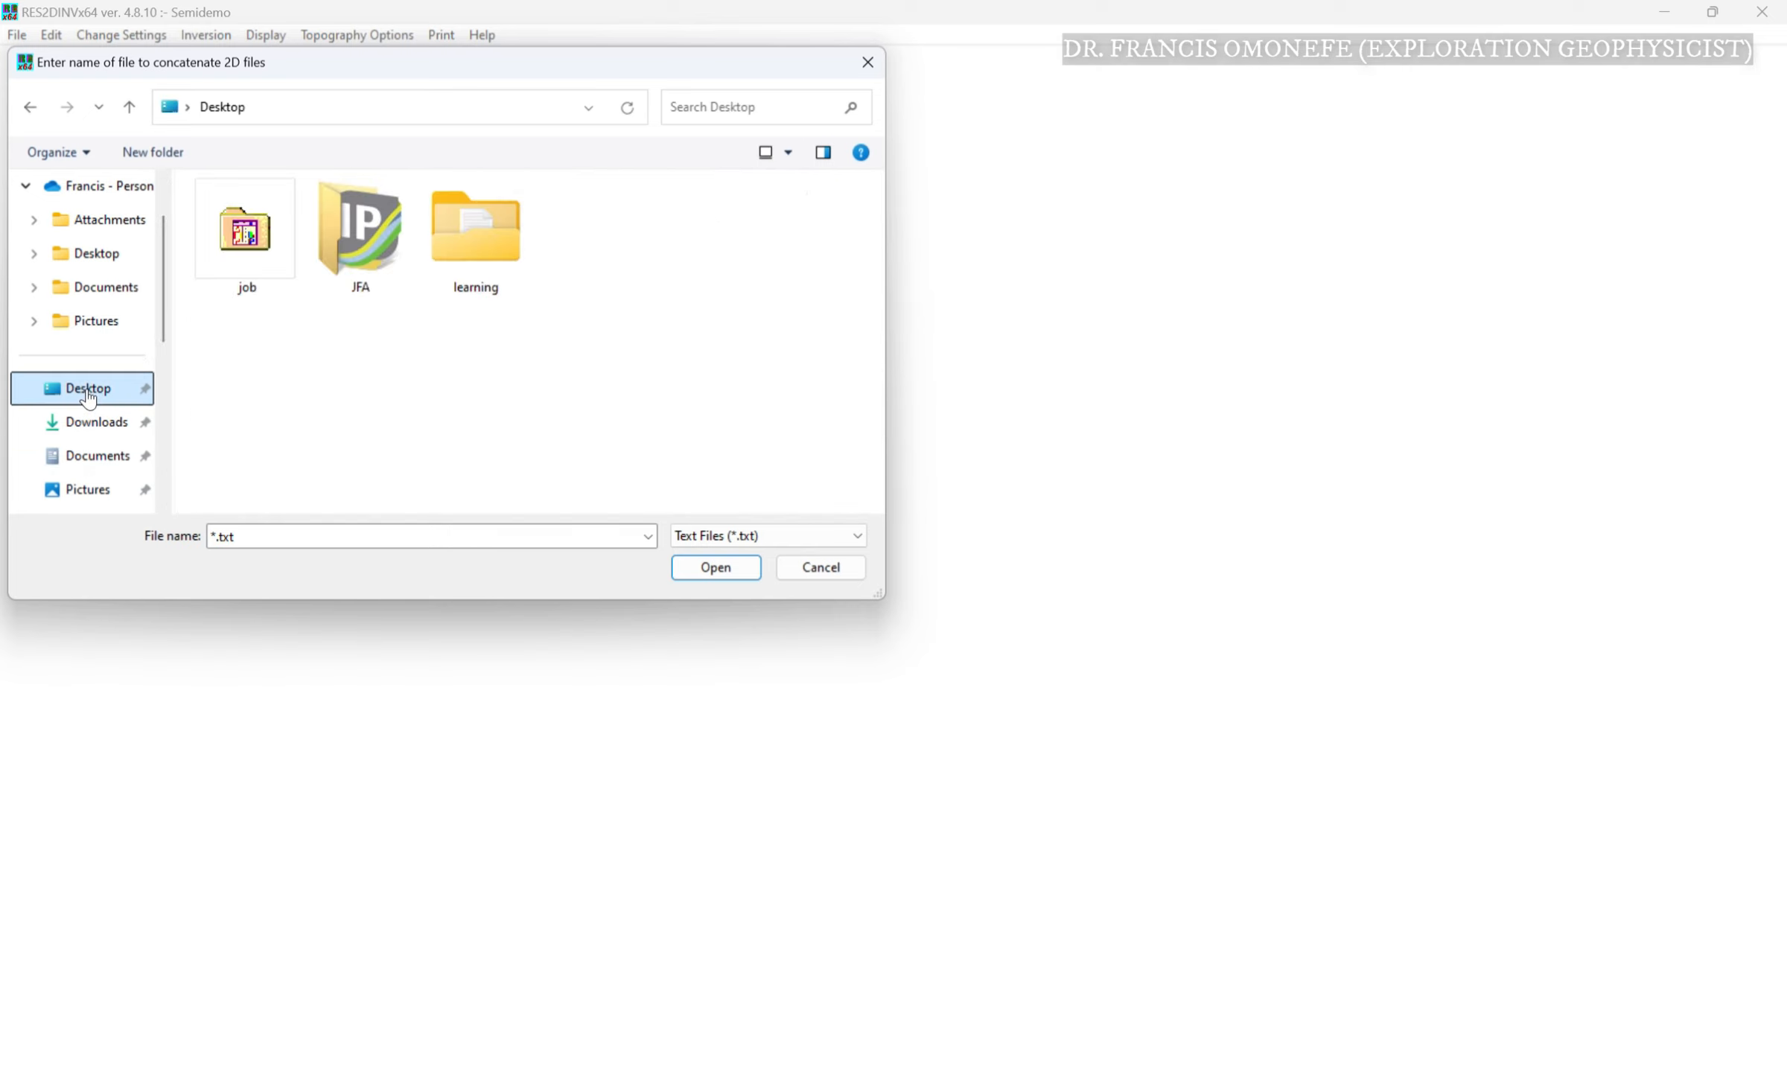
left_click(459, 290)
double_click(459, 291)
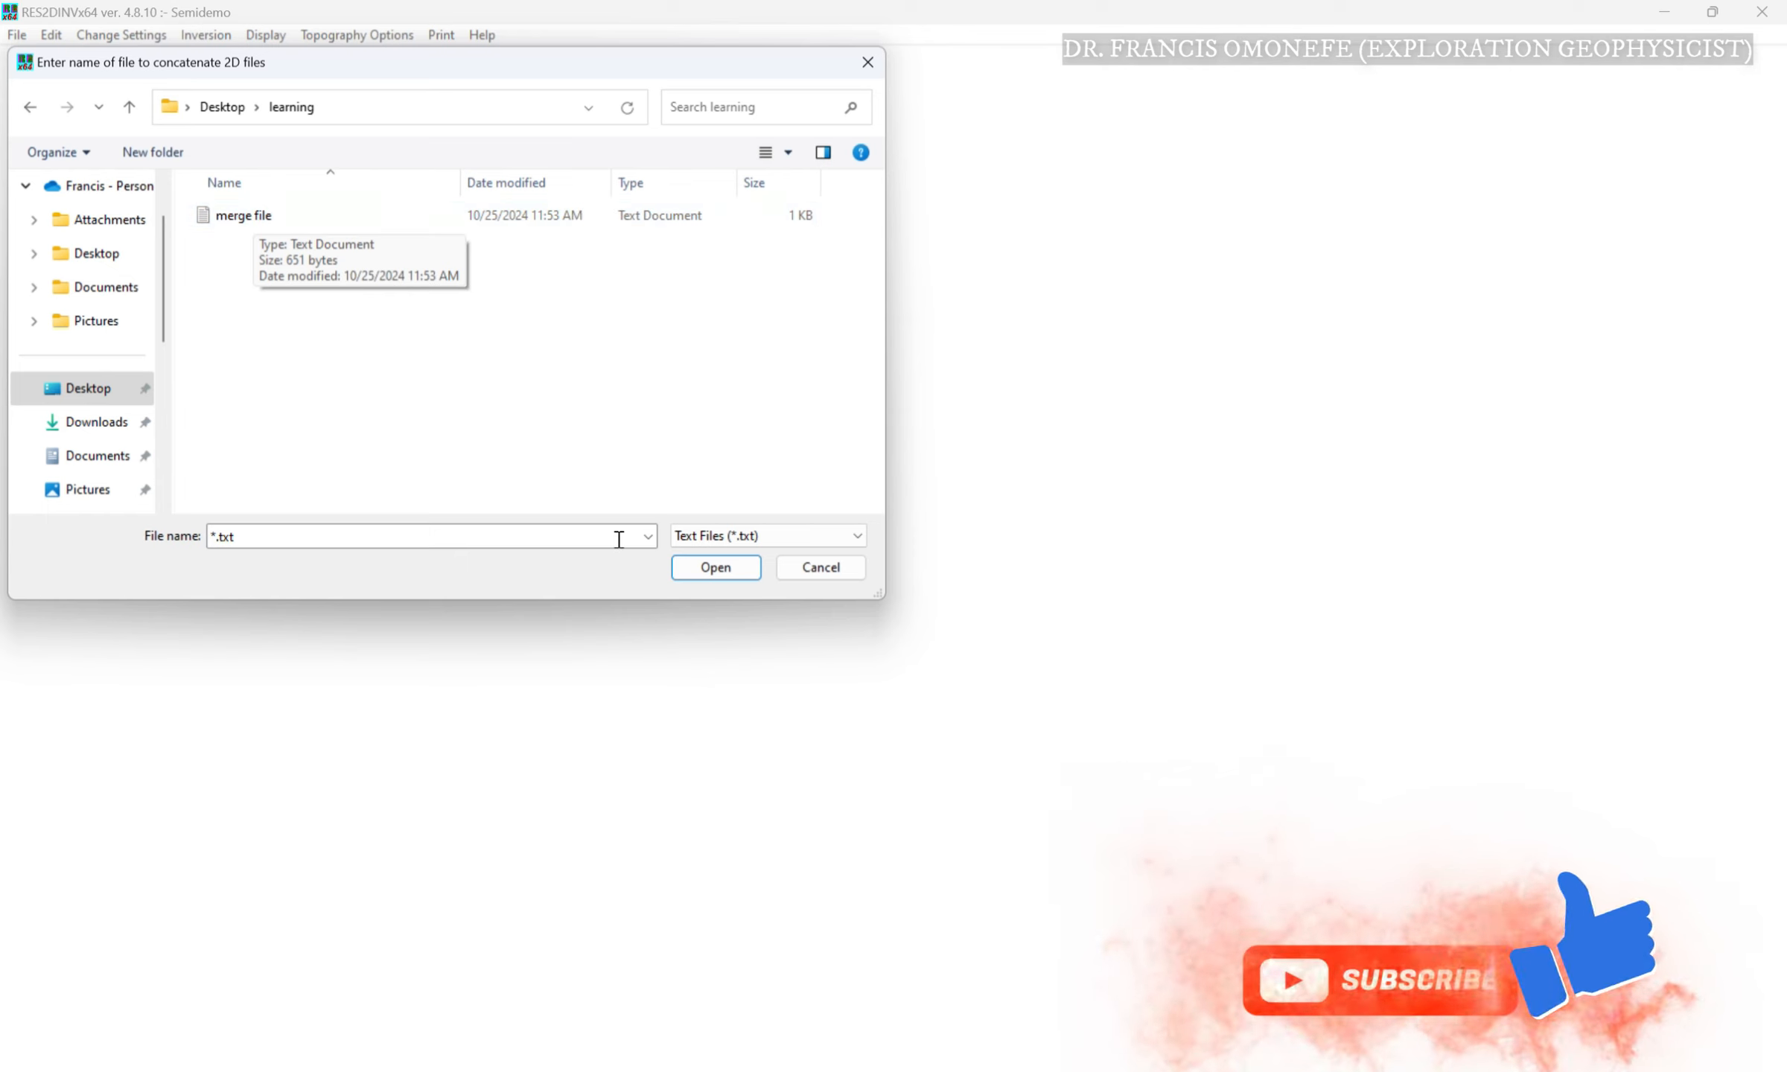
double_click(253, 215)
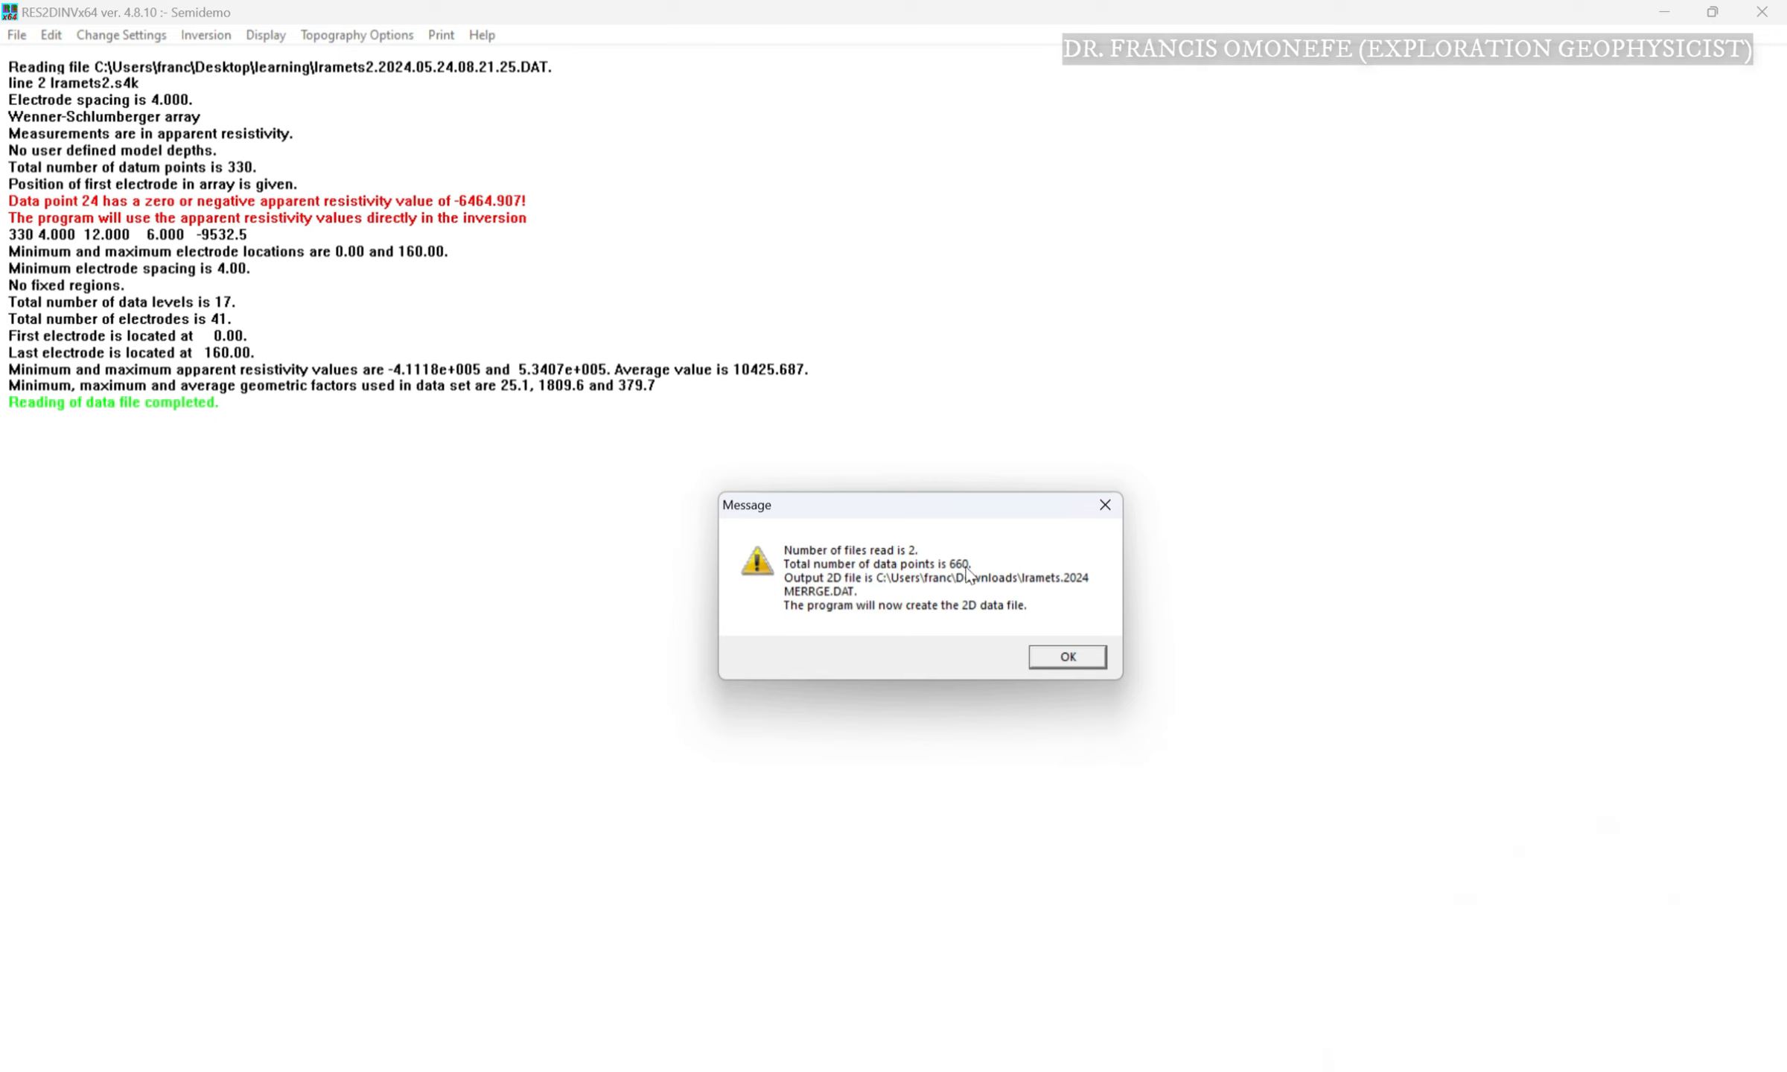
left_click(1050, 658)
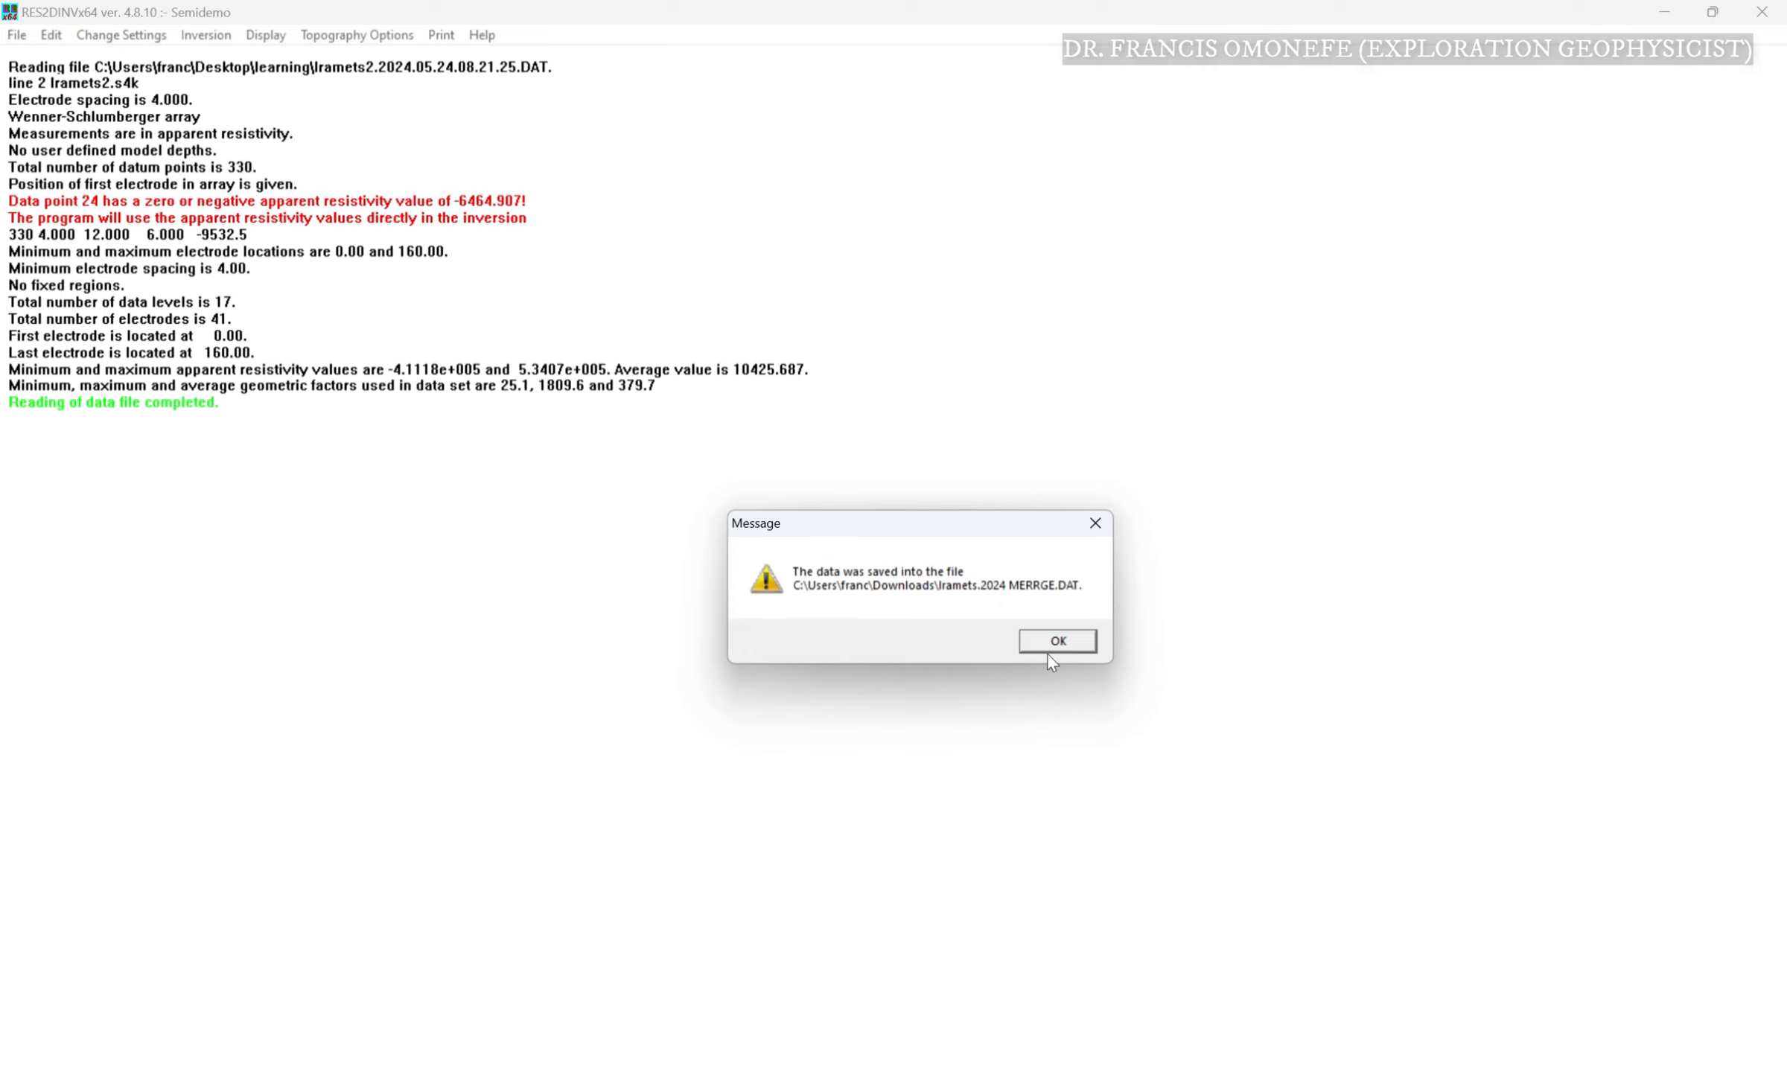
left_click(1048, 650)
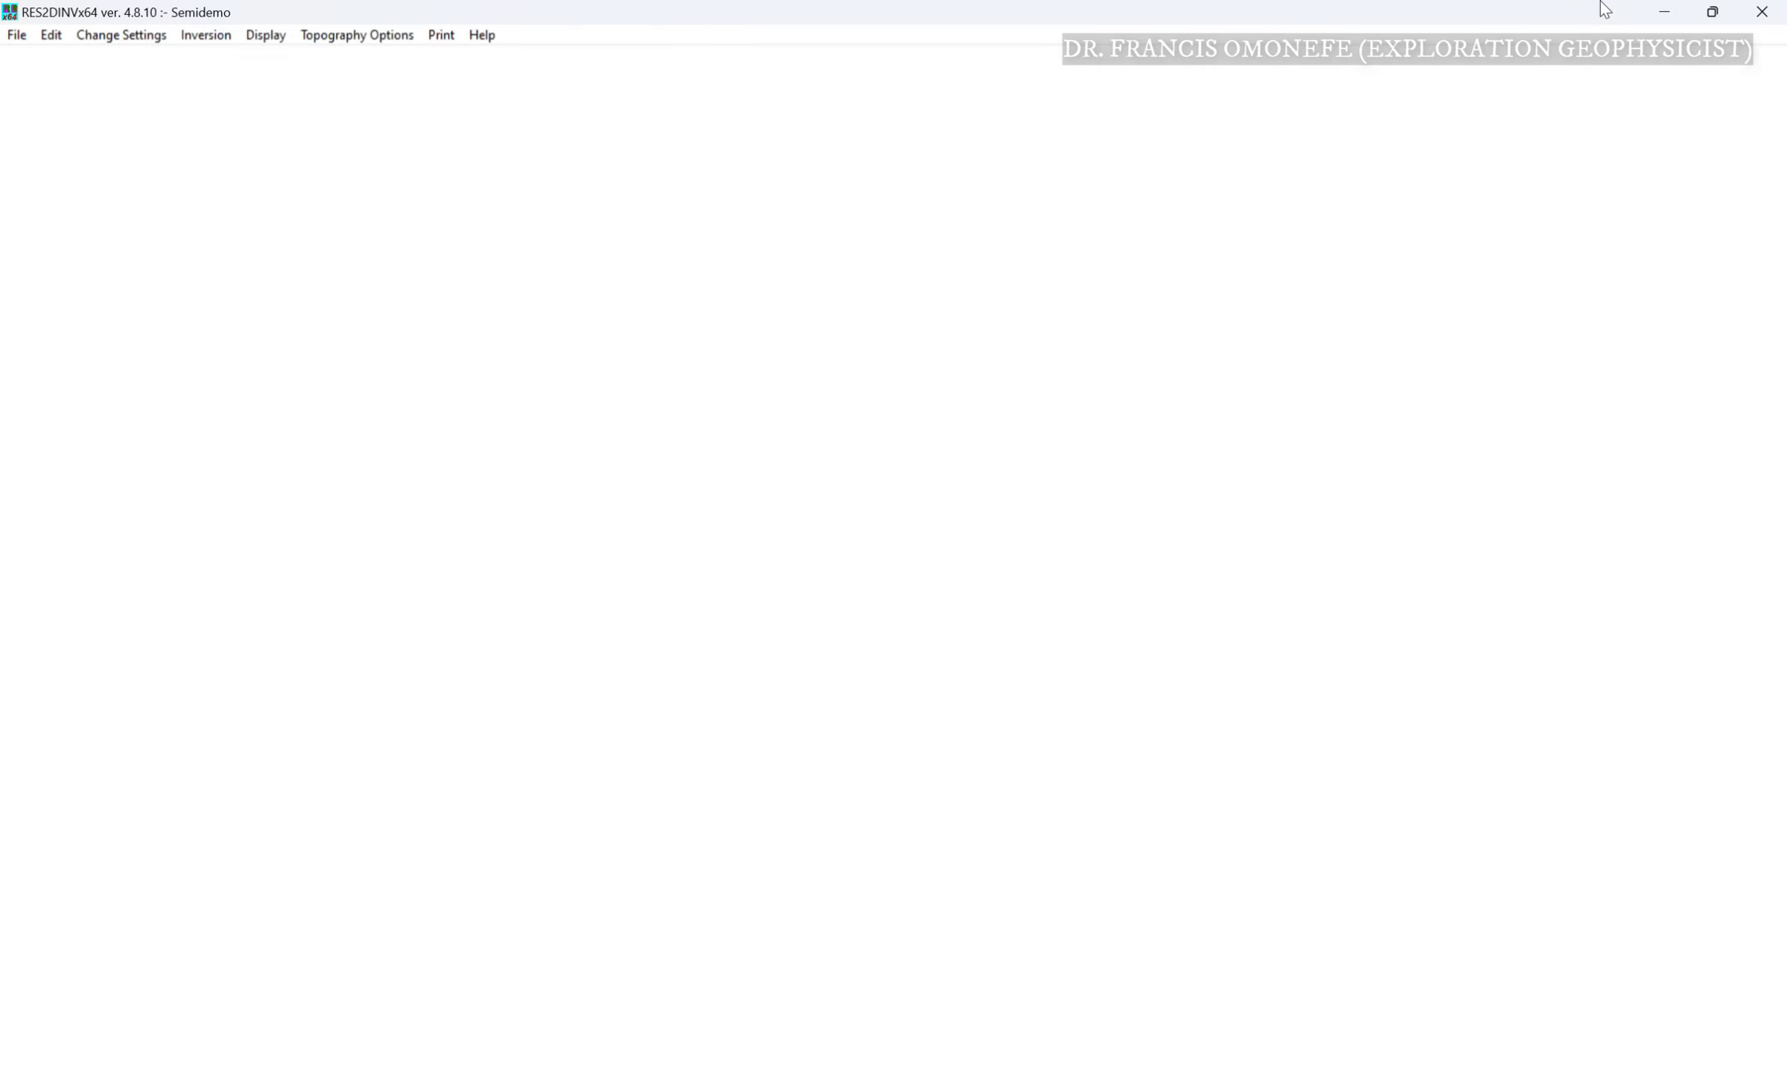
Clear the RES2DINVx64 windows off the desktop, dismissing the System Resources message of the second one.
left_click(1660, 12)
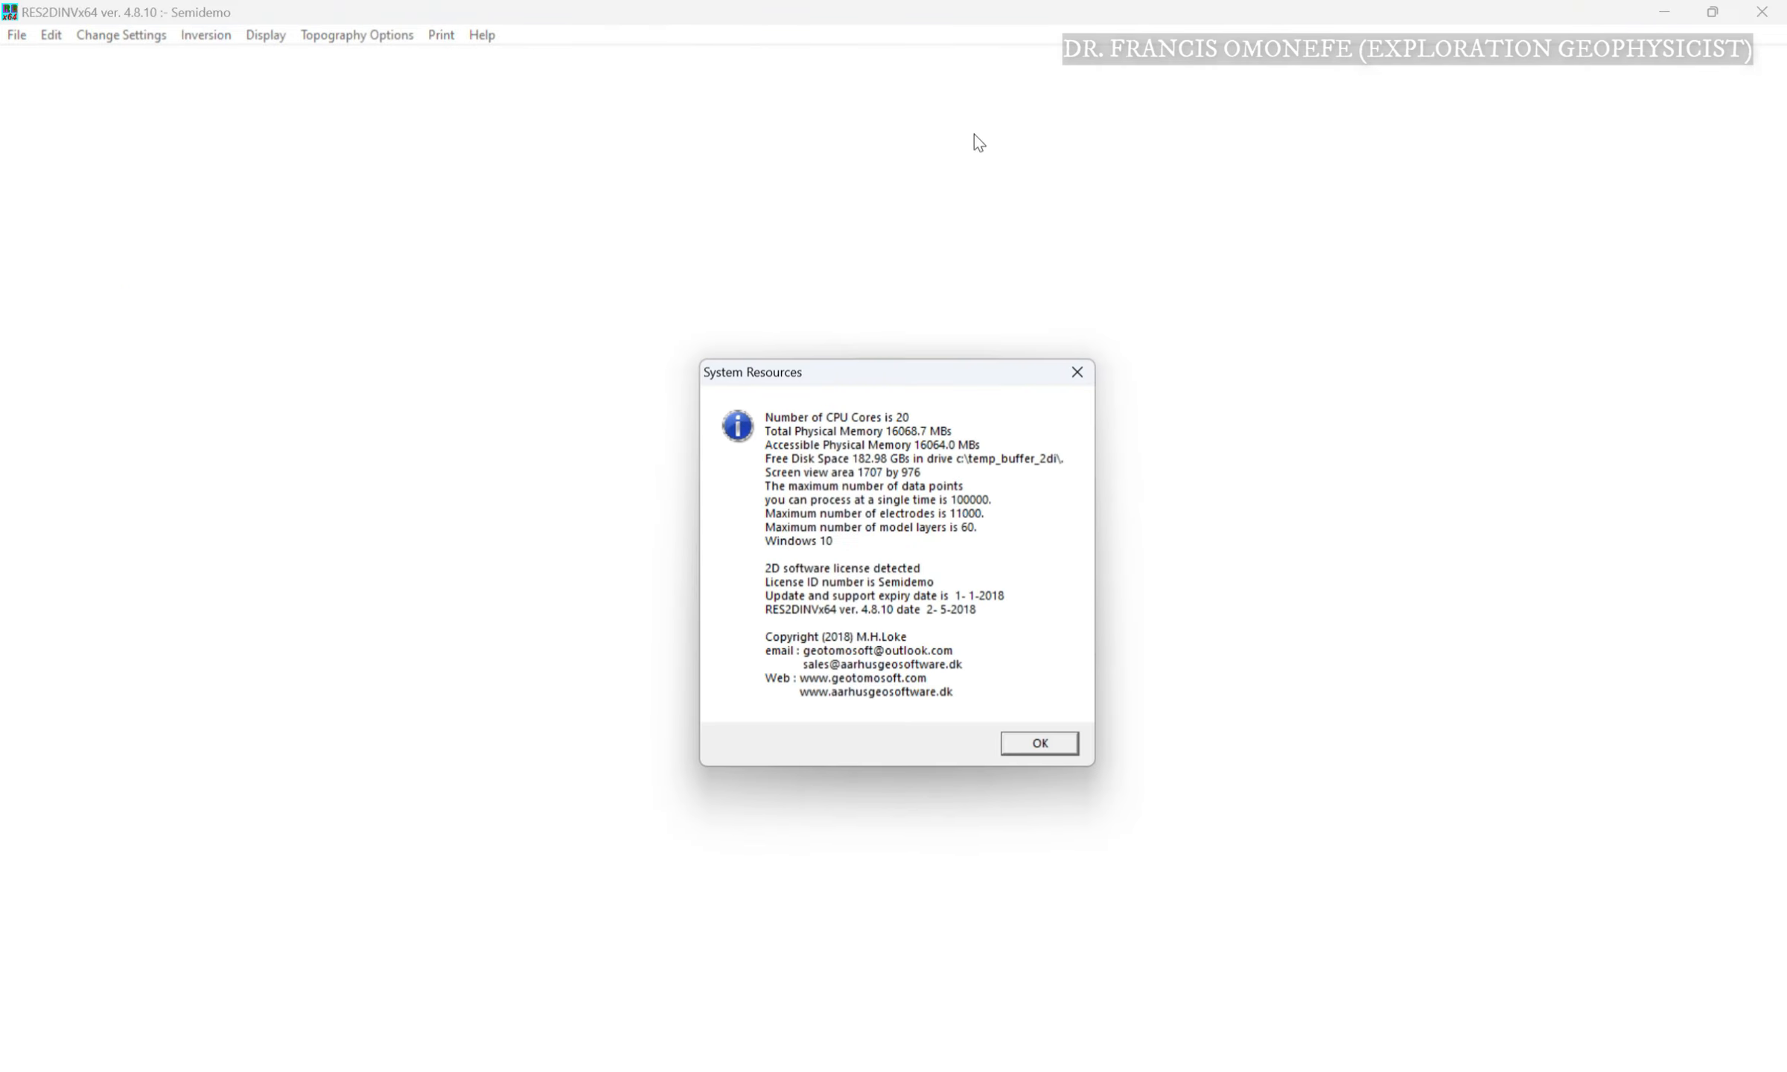
left_click(1077, 374)
left_click(1761, 14)
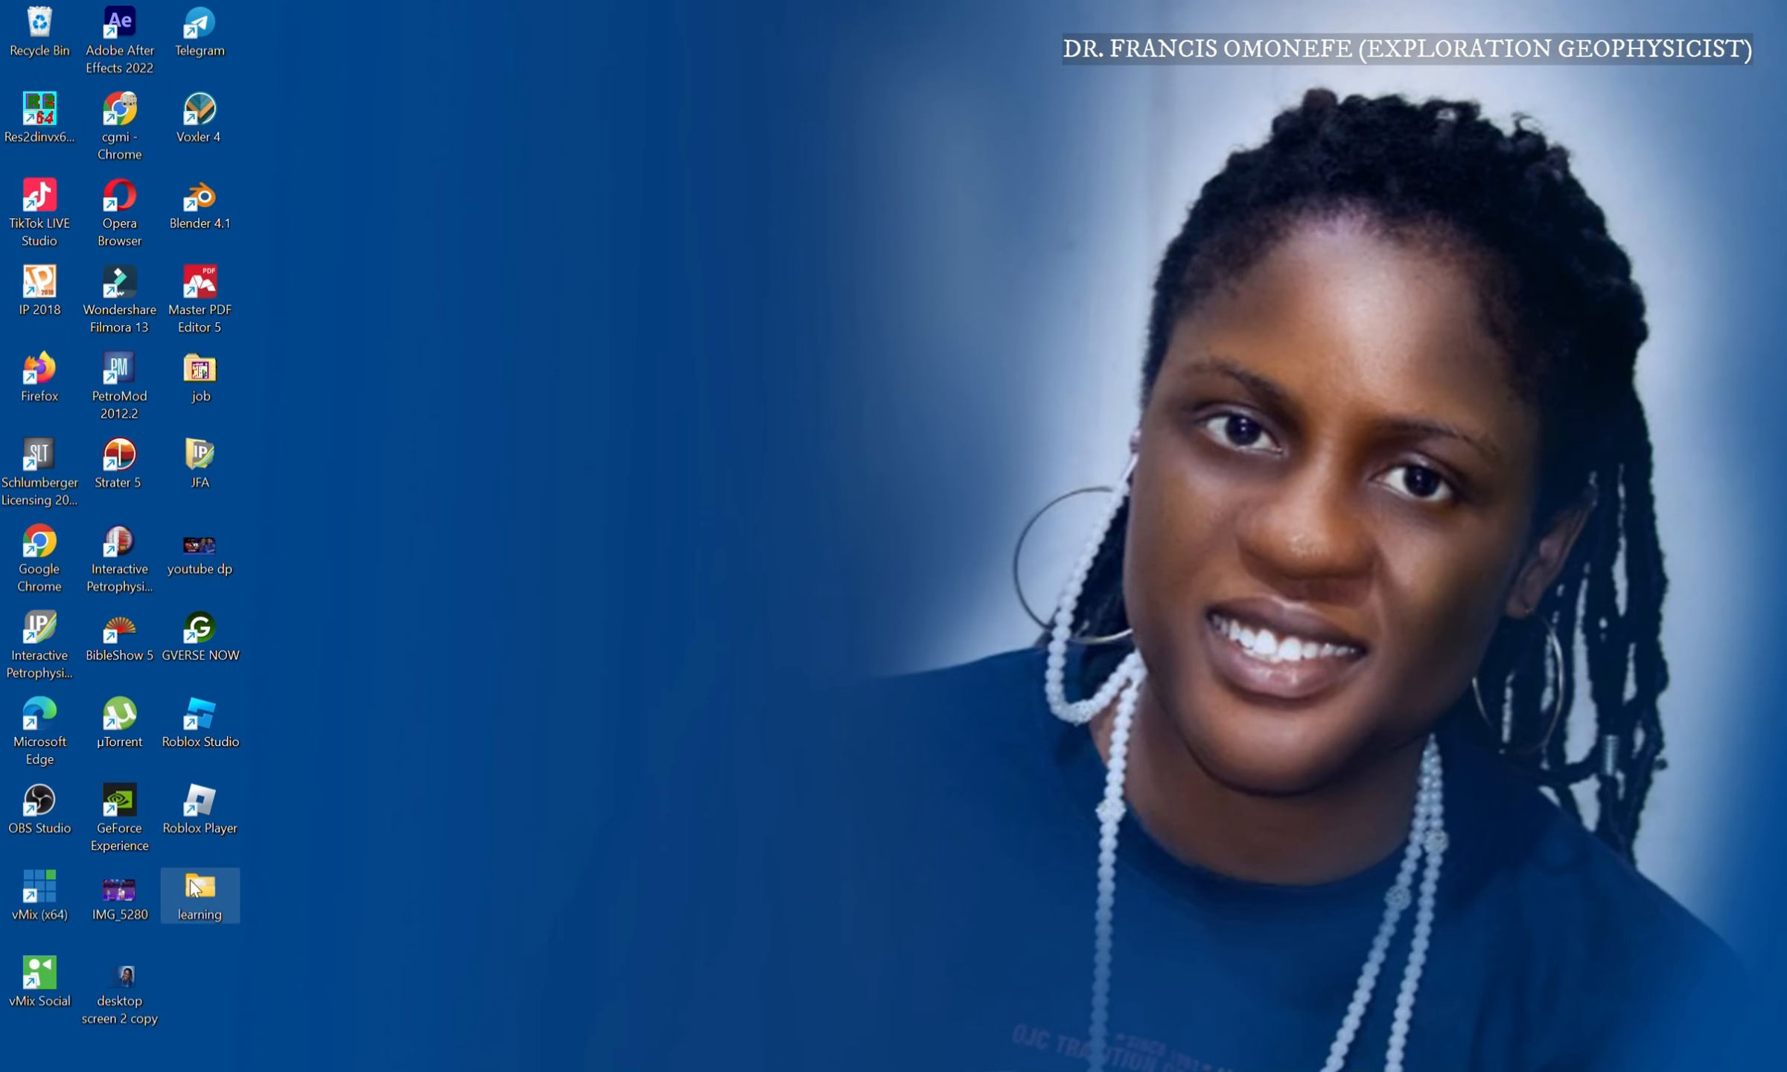
Move the lramets.2024 MERRGE DAT file from Downloads into the learning folder on the desktop and reopen that folder.
double_click(201, 886)
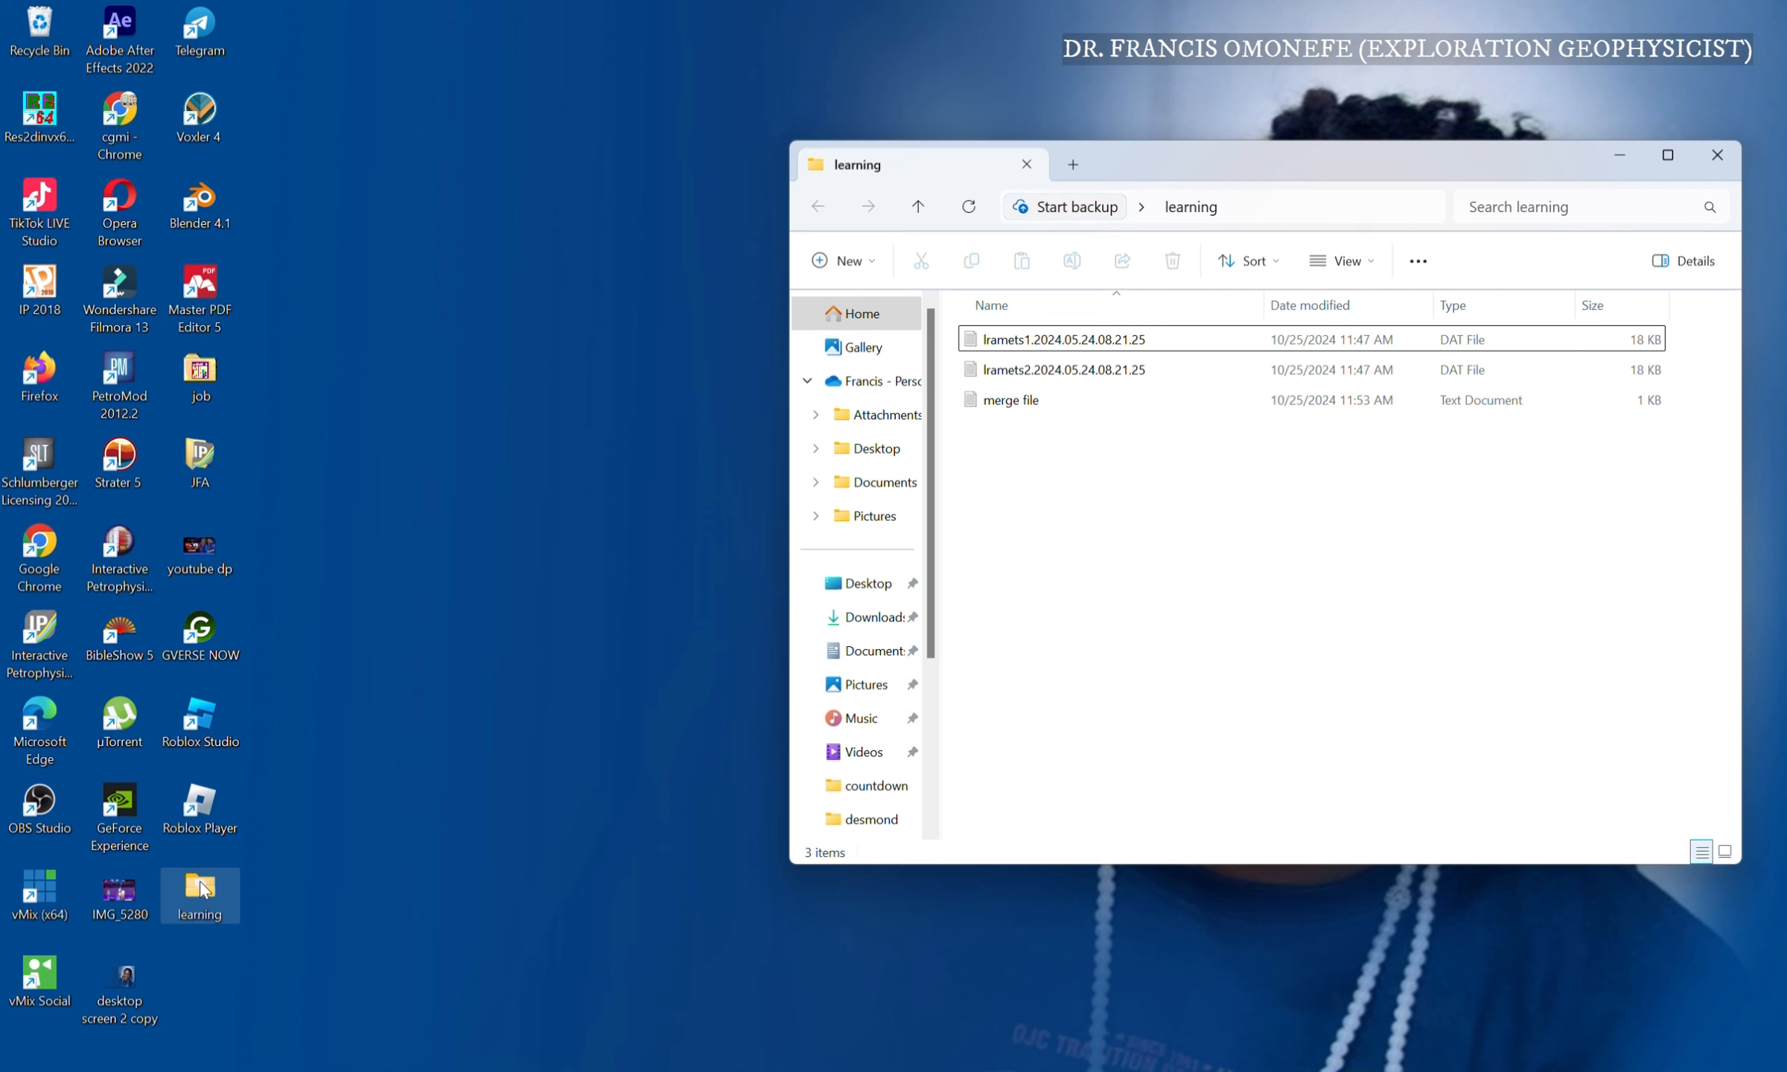
left_click(874, 618)
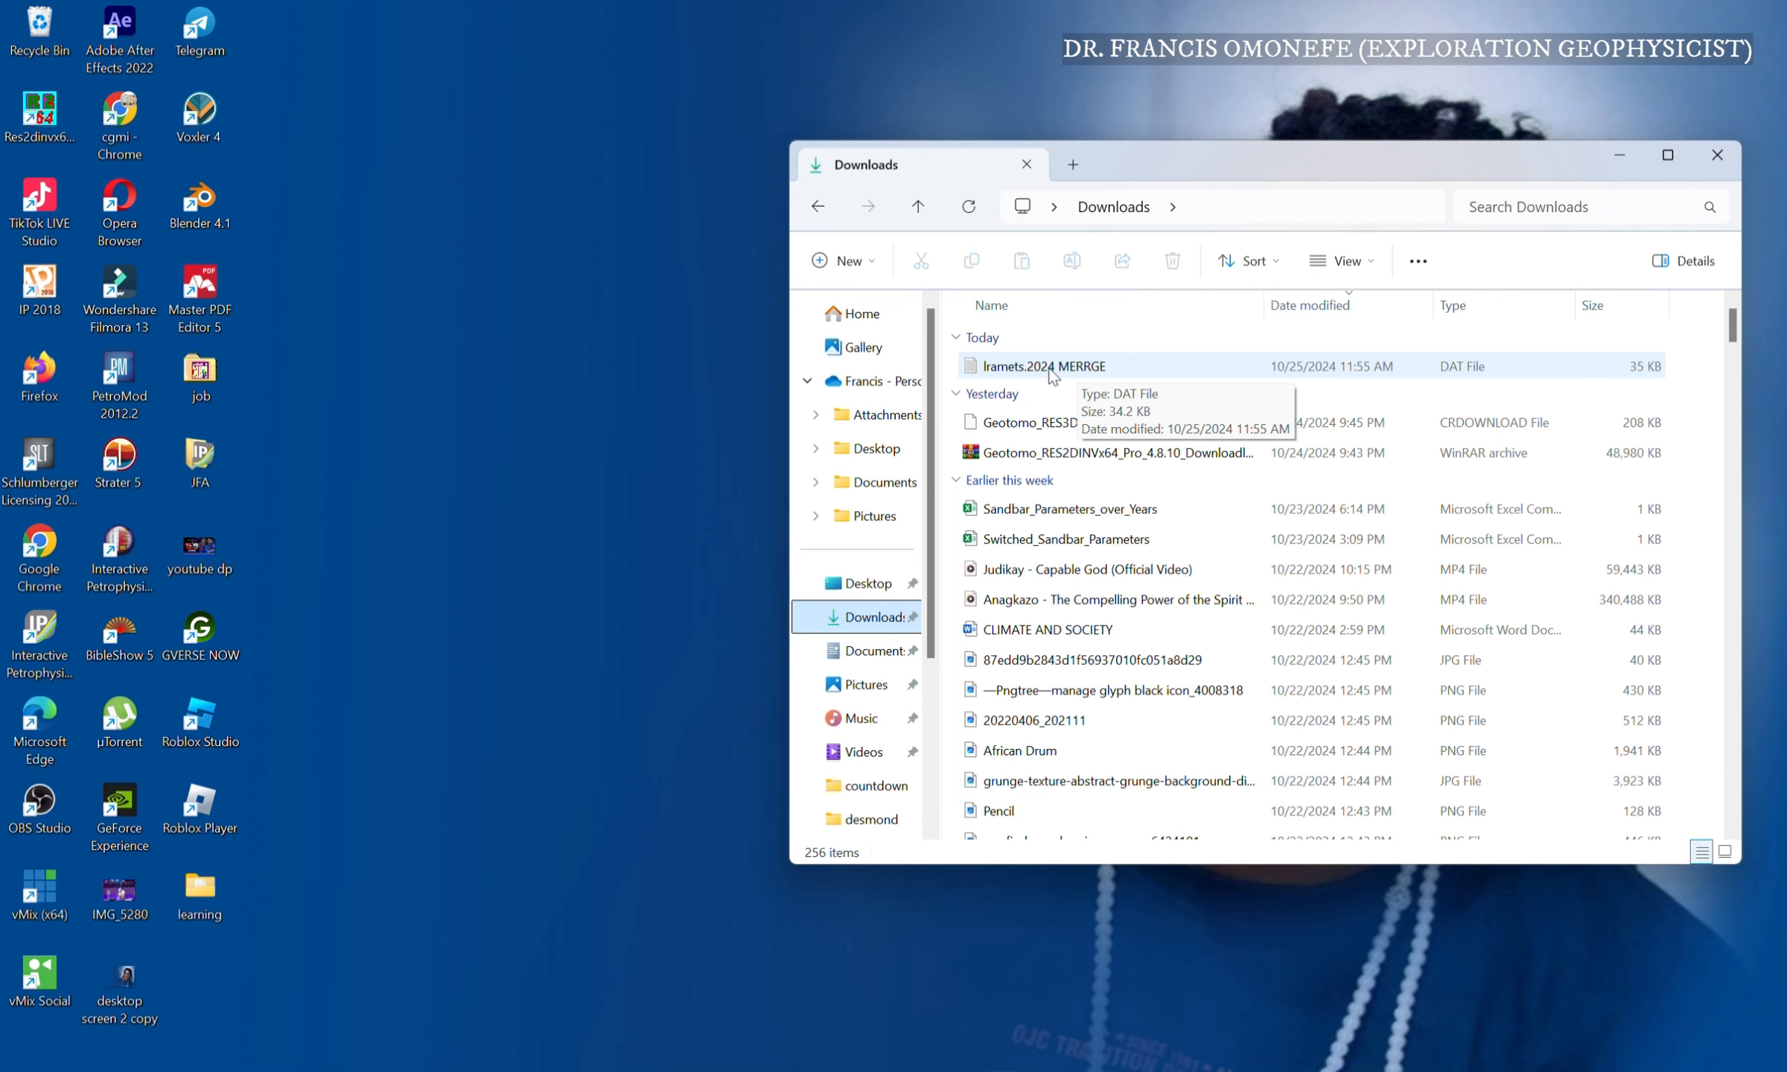
left_click_drag(1053, 374, 199, 909)
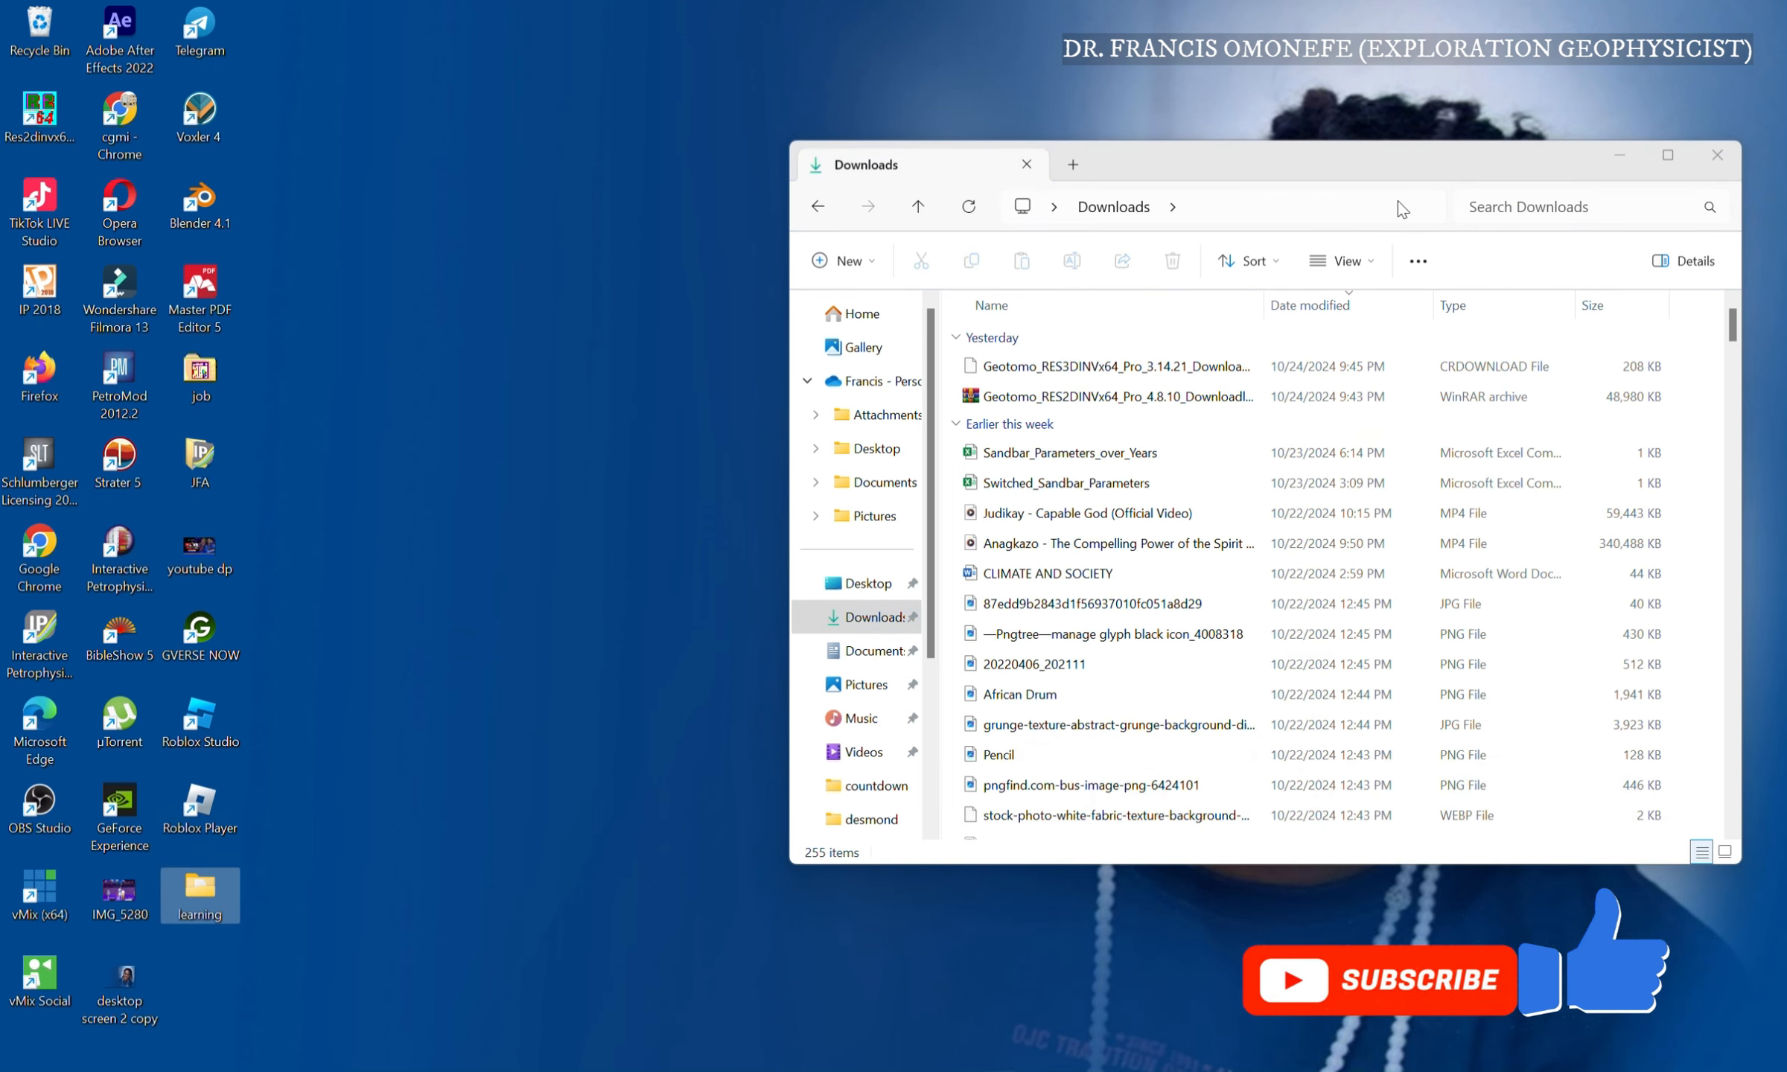
left_click(1618, 158)
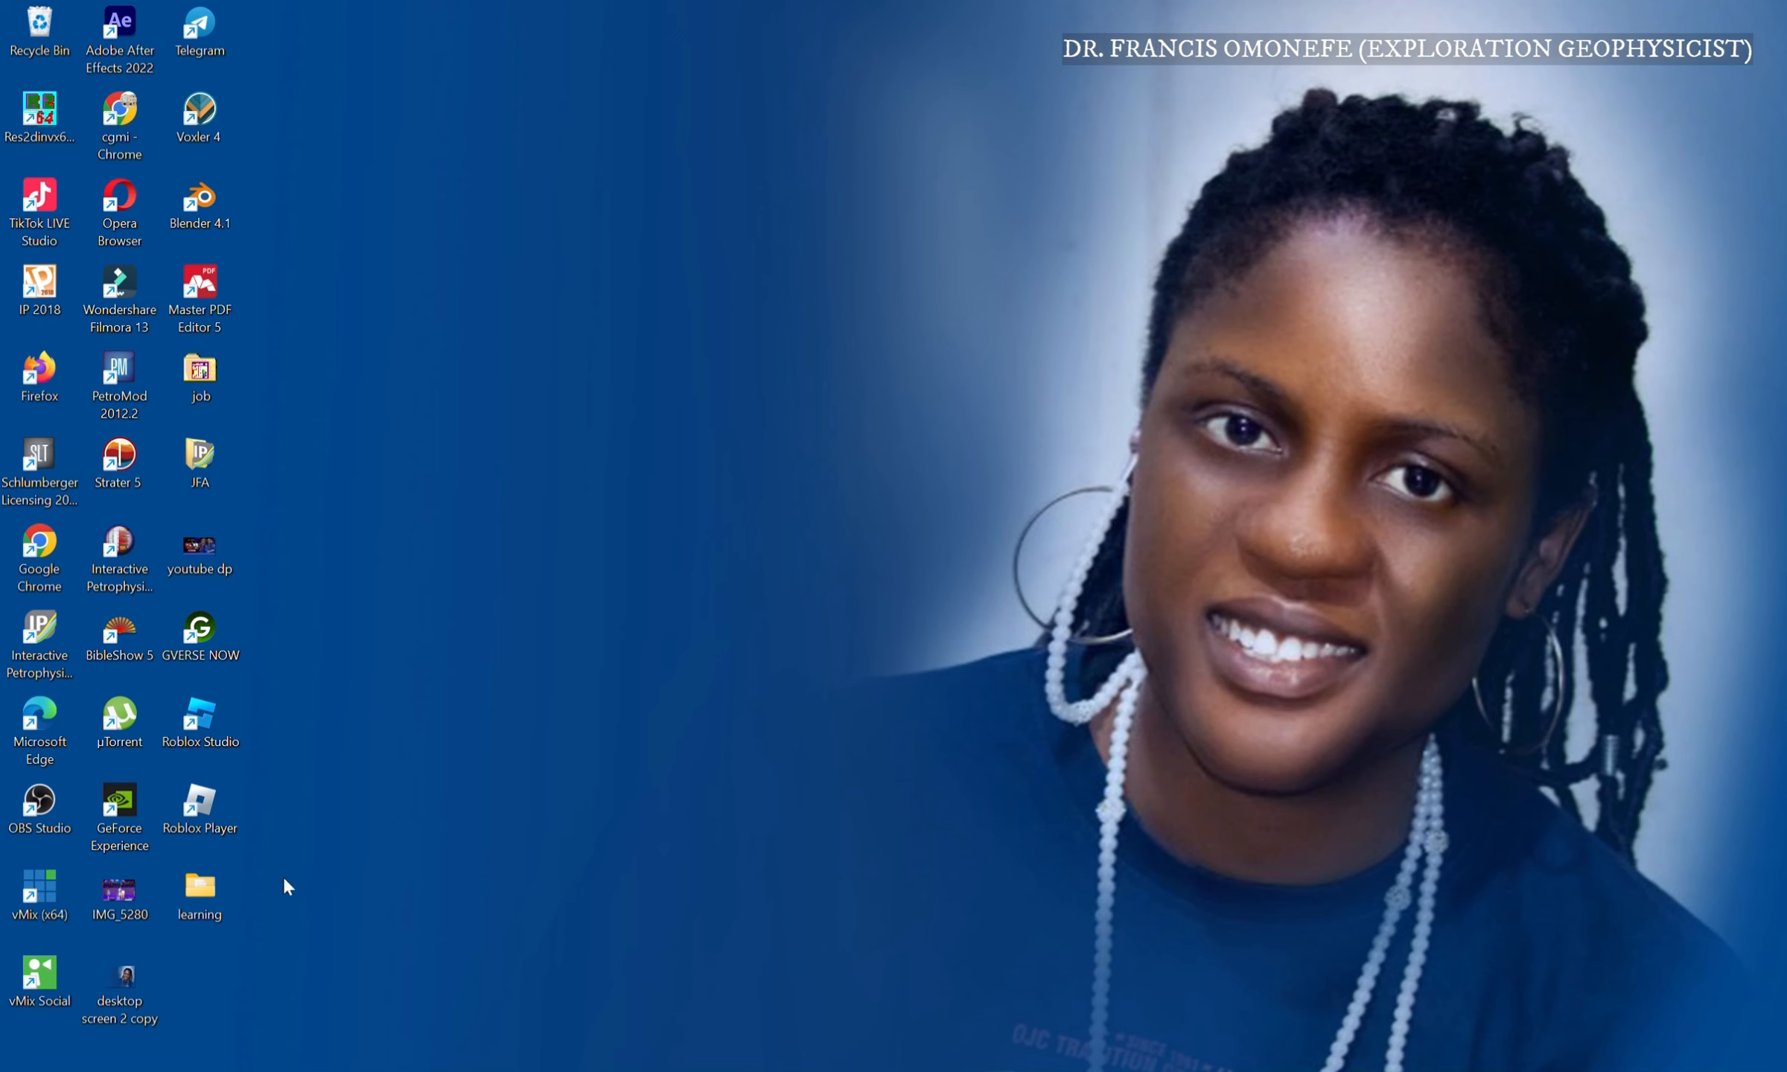
double_click(211, 899)
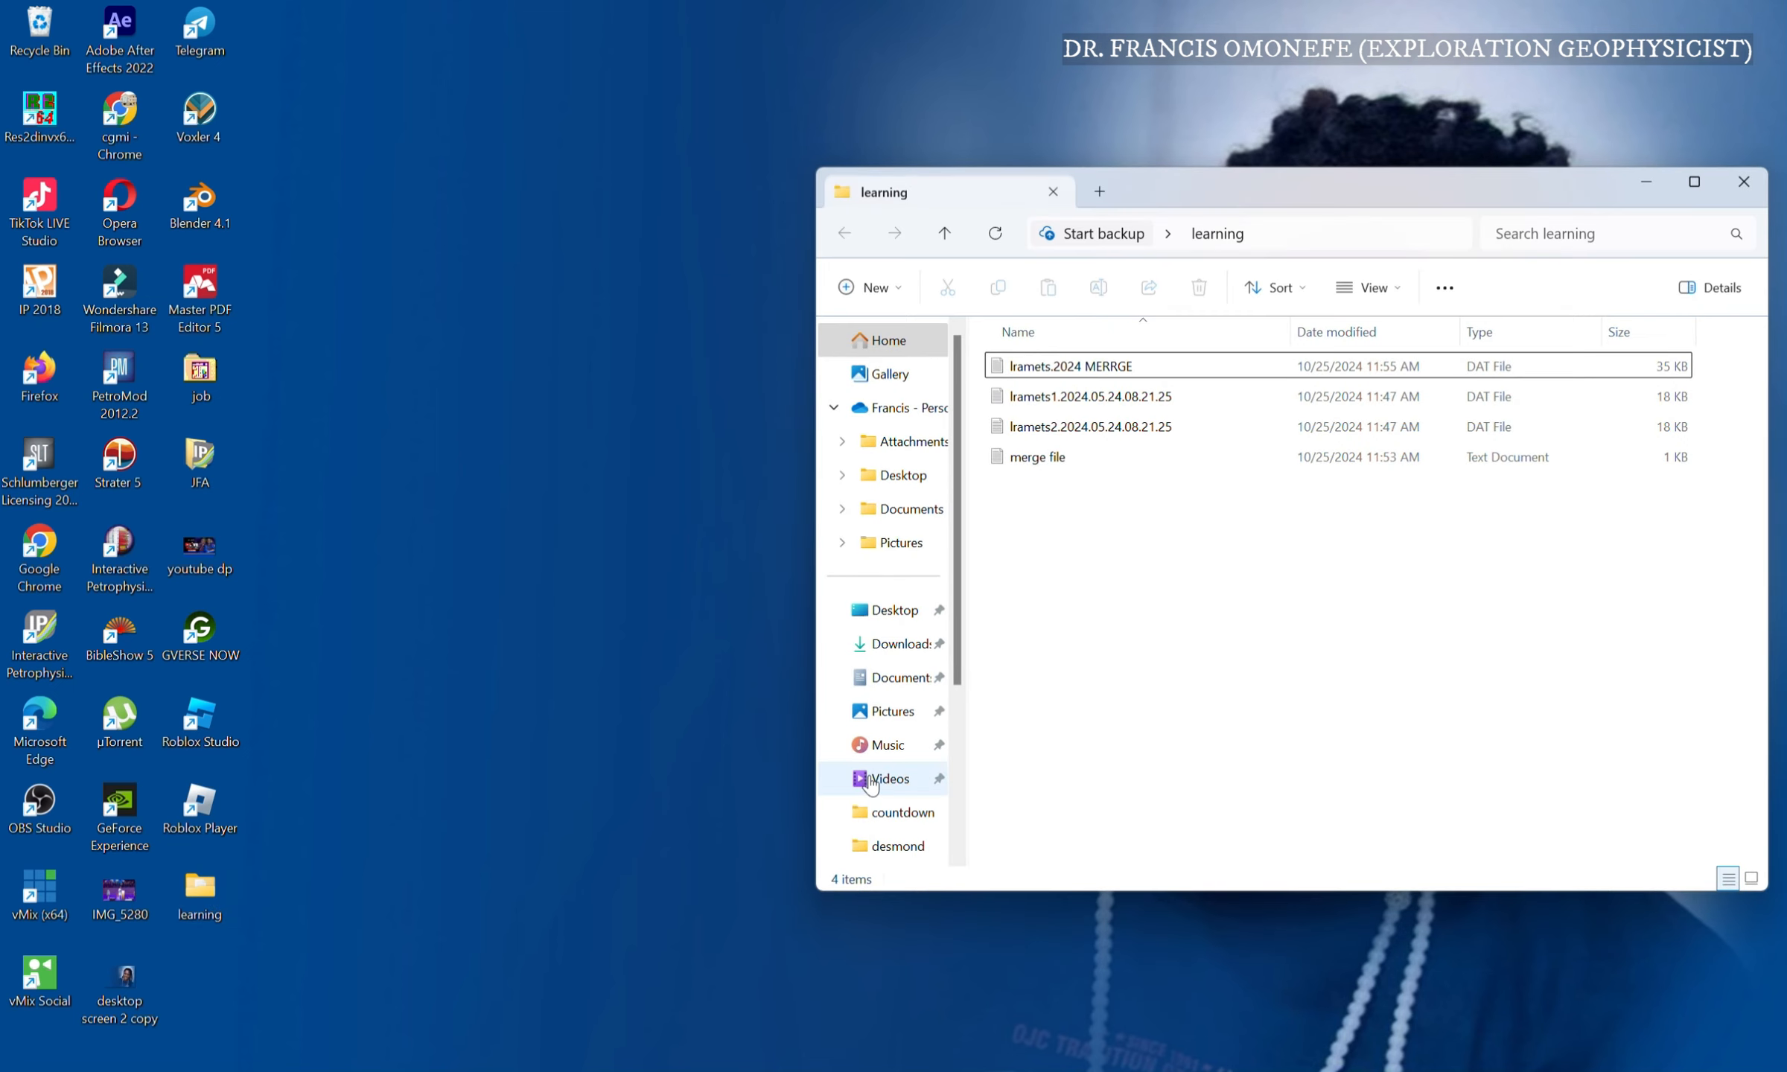
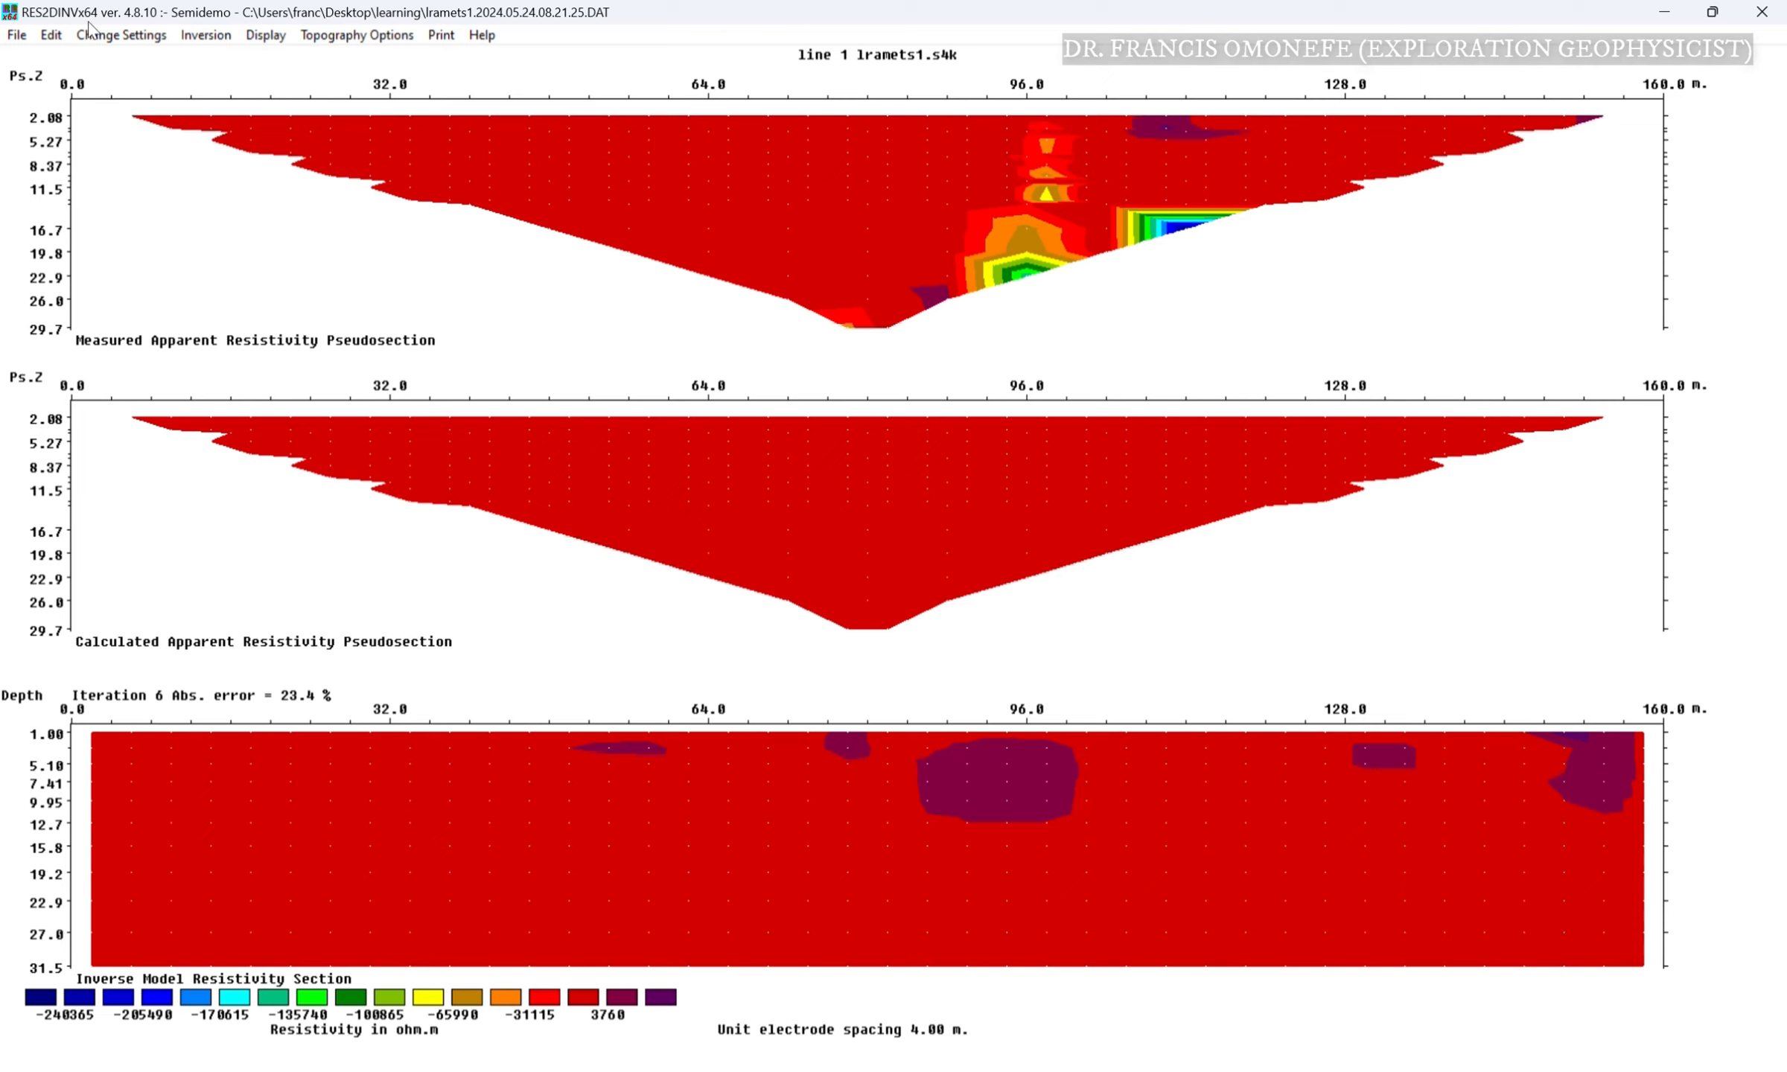
Read the data file lramets2.2024.05.24.08.21.25 from Desktop\learning into RES2DINVx64 and acknowledge the completion message.
left_click(16, 35)
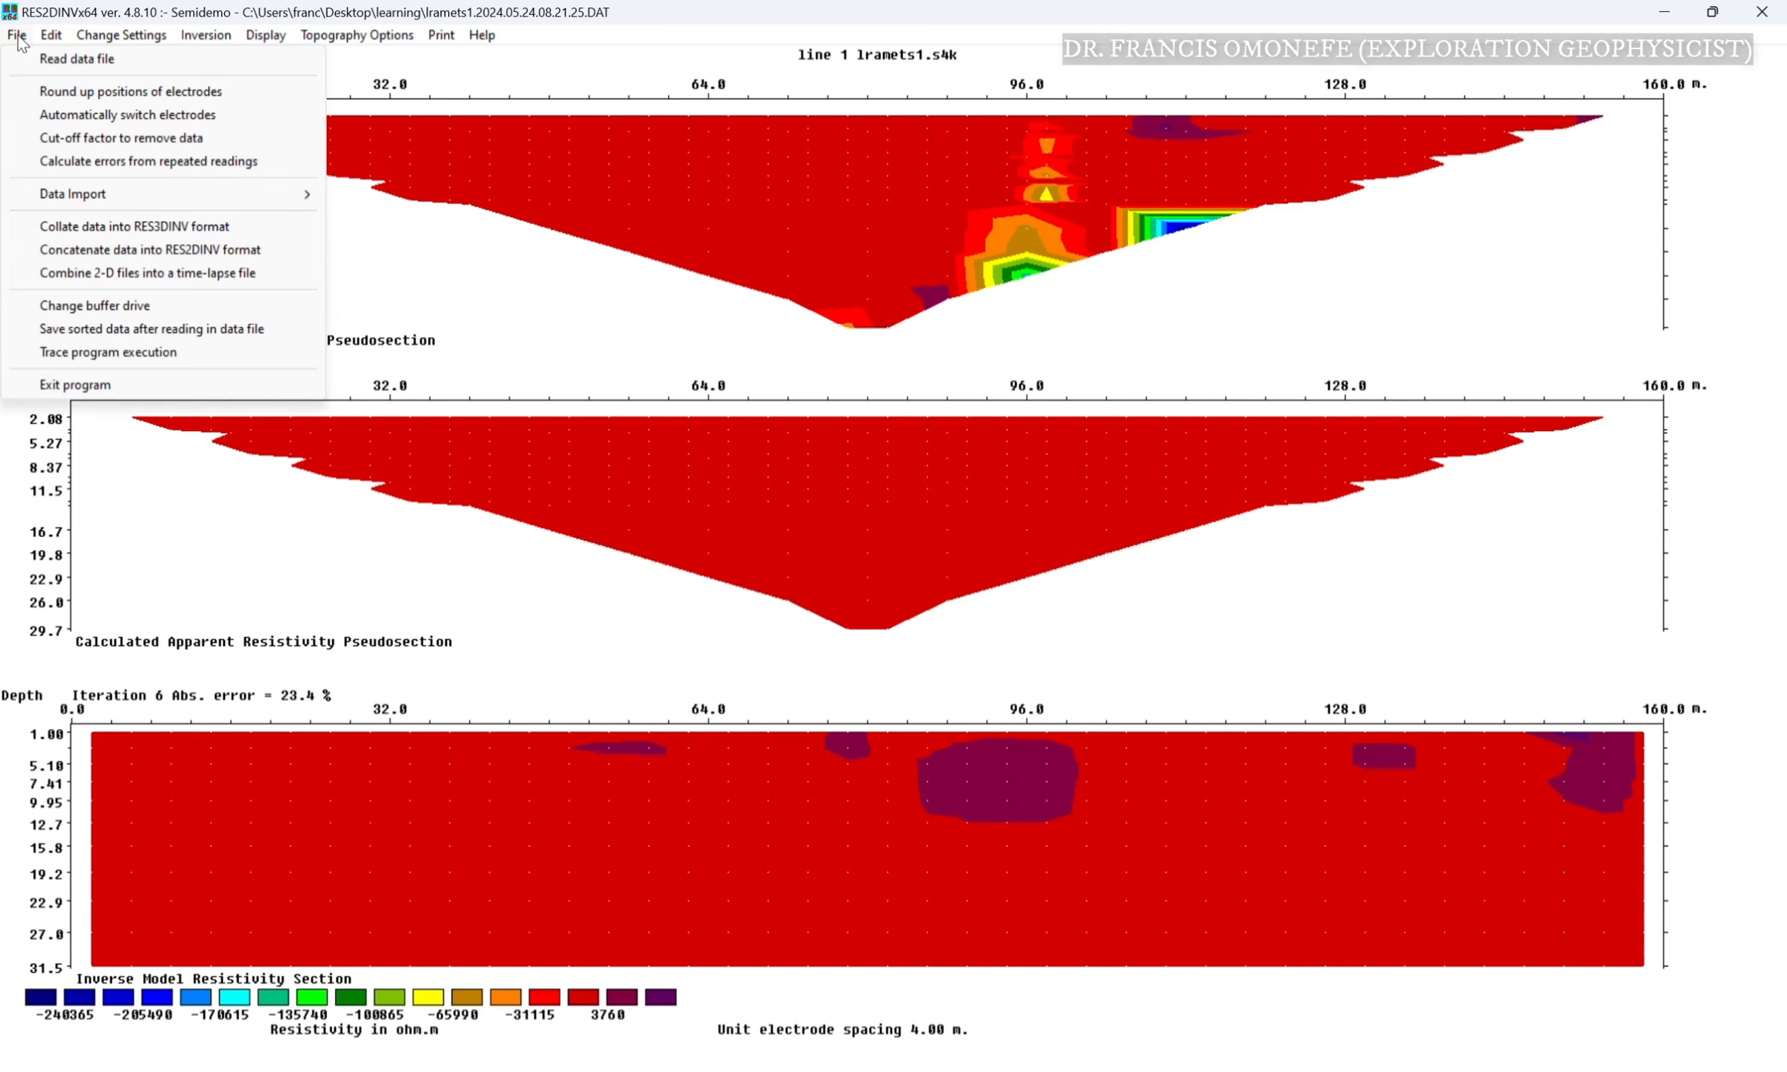
left_click(48, 63)
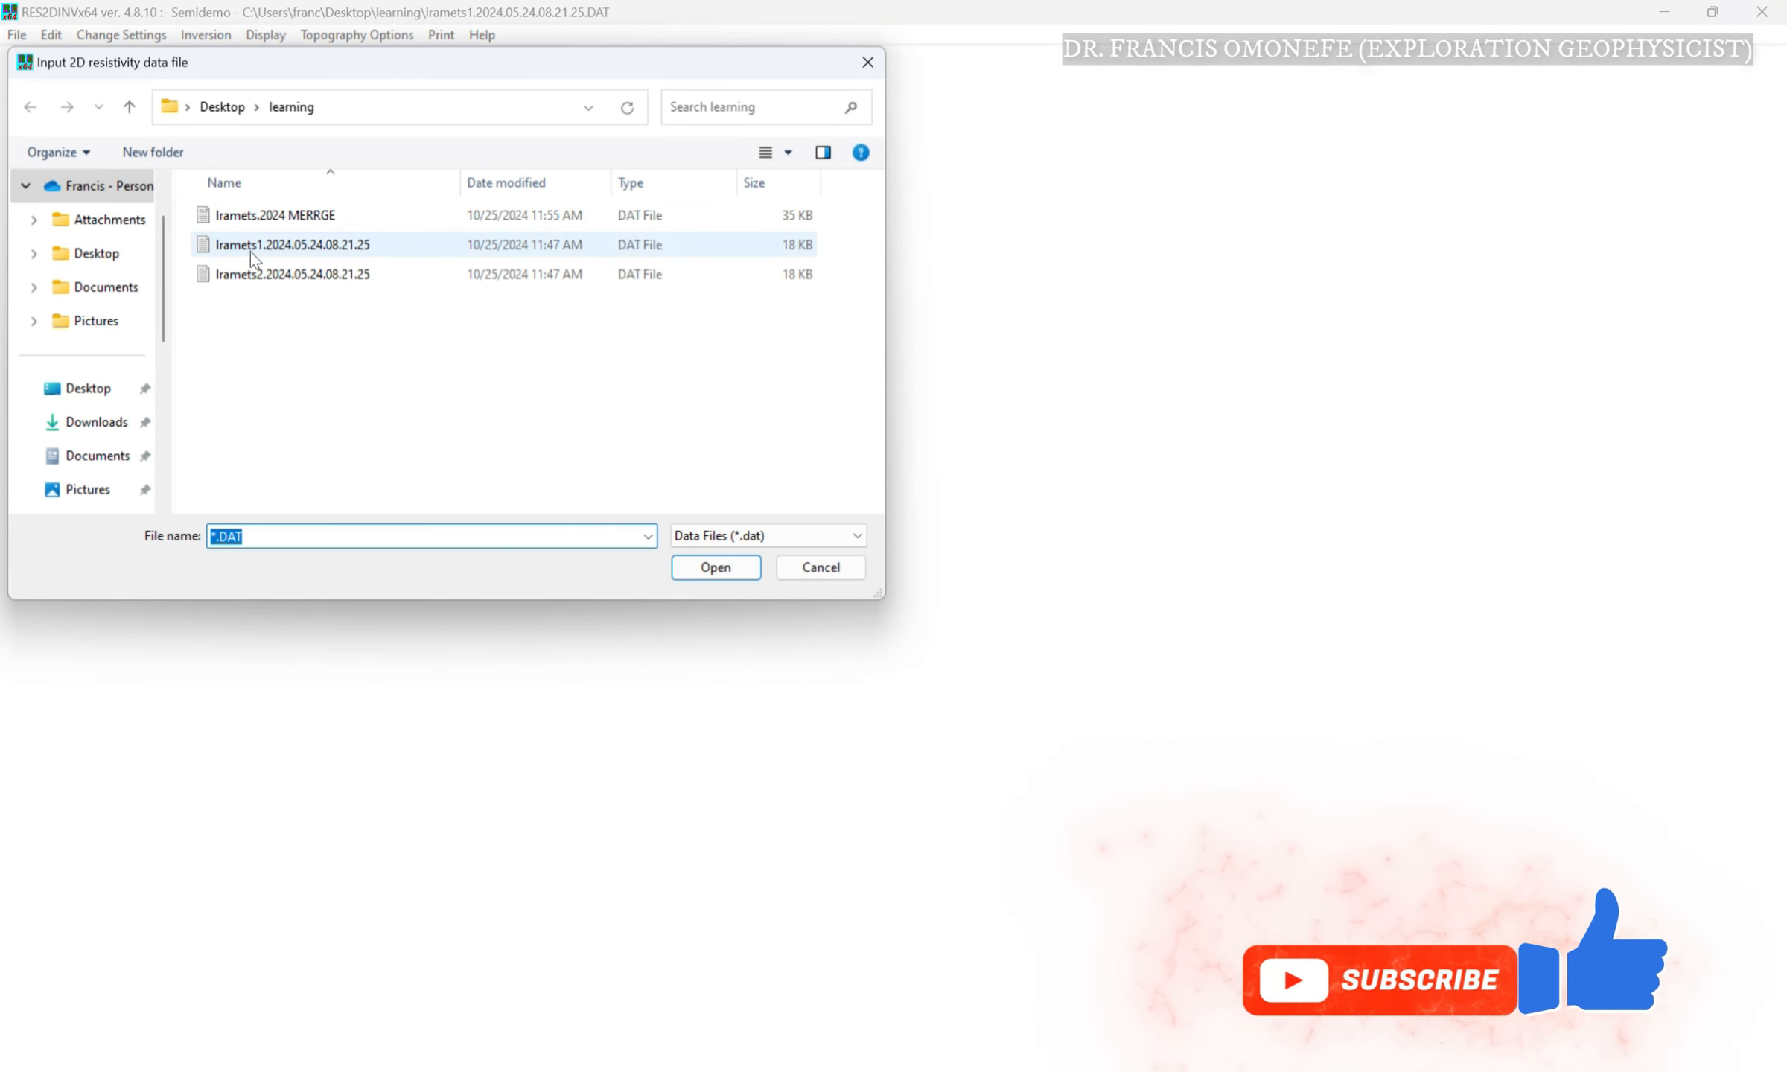
double_click(261, 274)
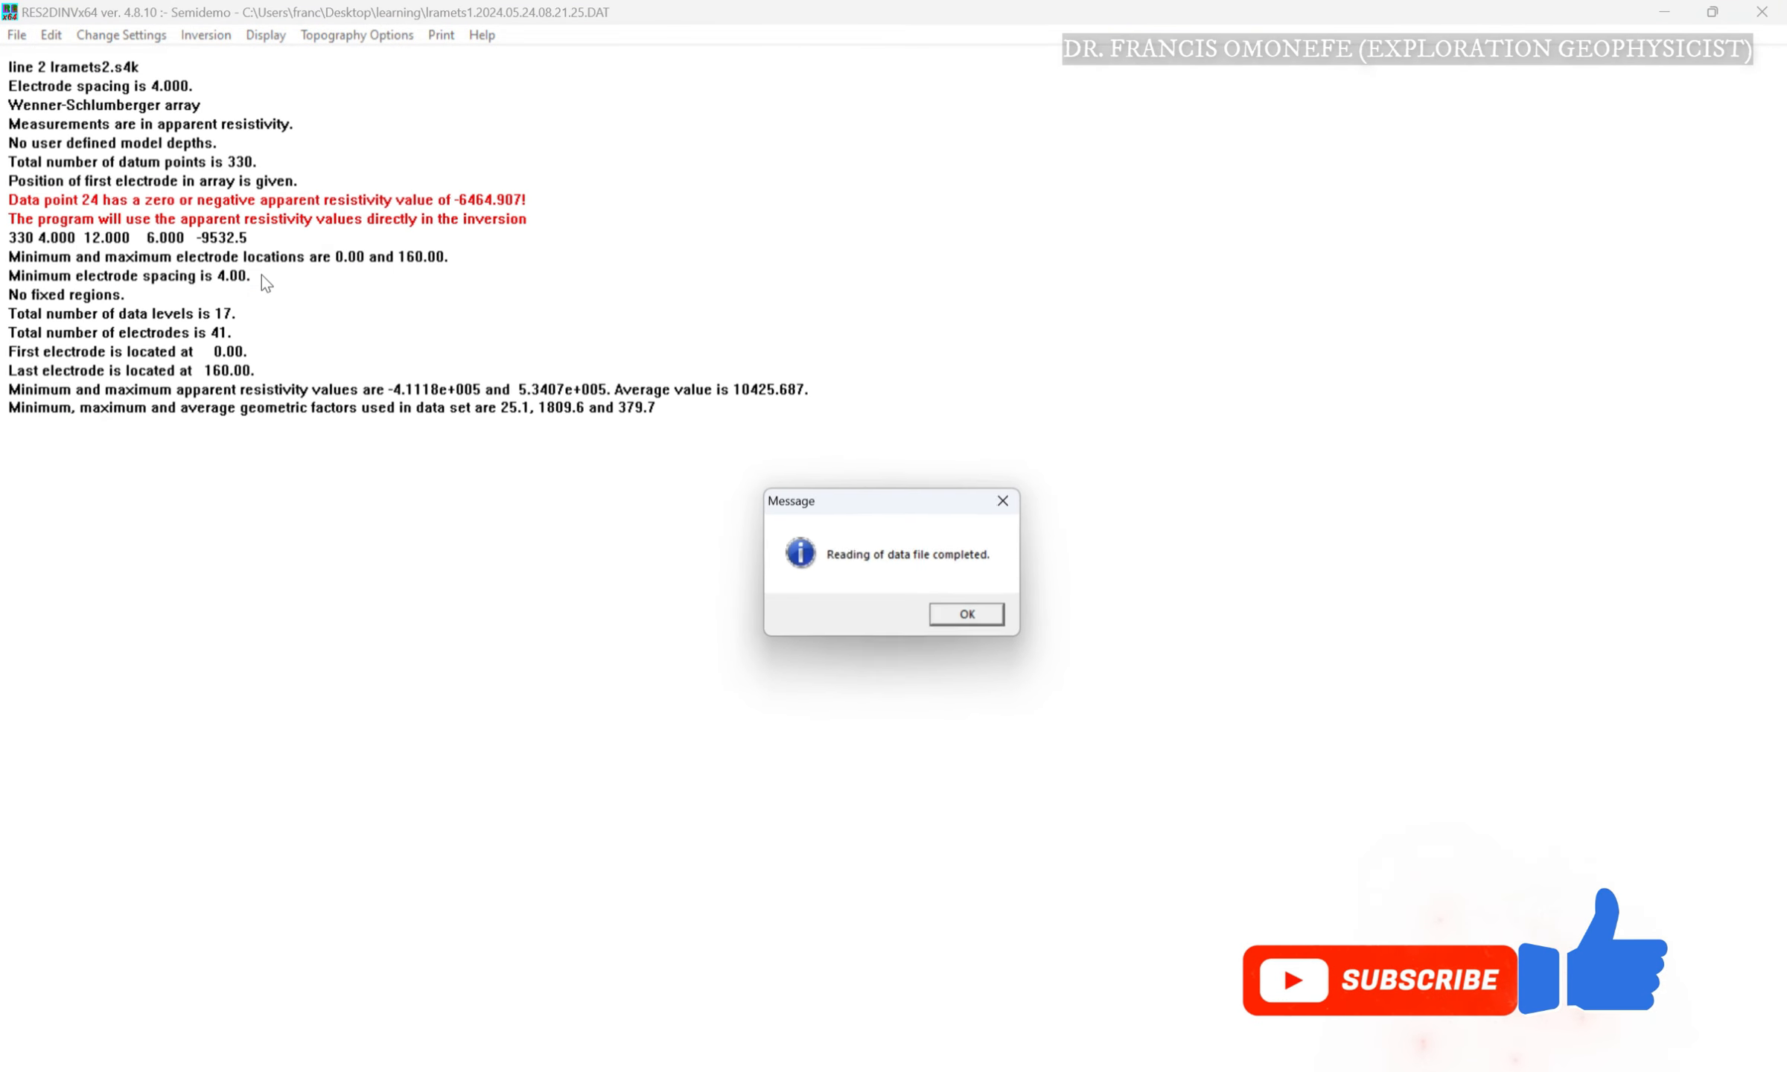
left_click(963, 628)
left_click(998, 641)
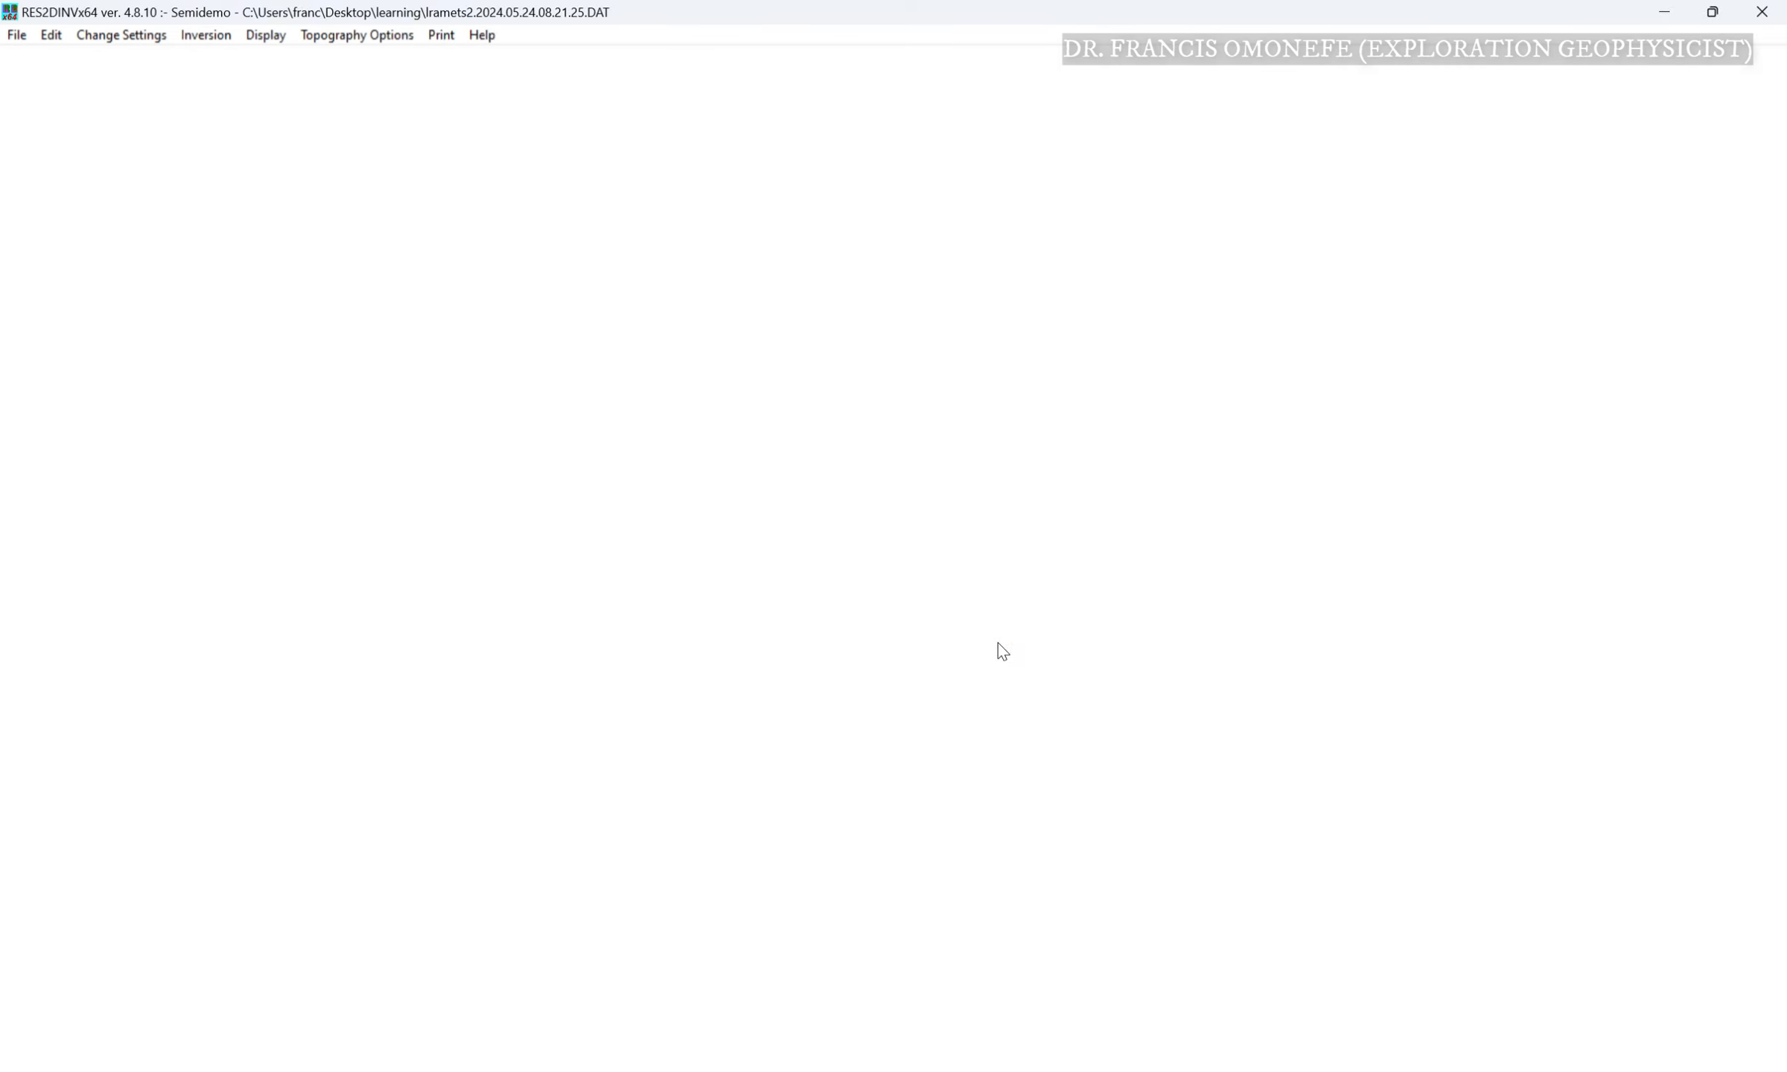
Carry out the line 2 inversion, saving results as lramets2.2024.05.24.08.21.25 in Desktop\learning and choosing to continue at the convergence warning.
left_click(190, 36)
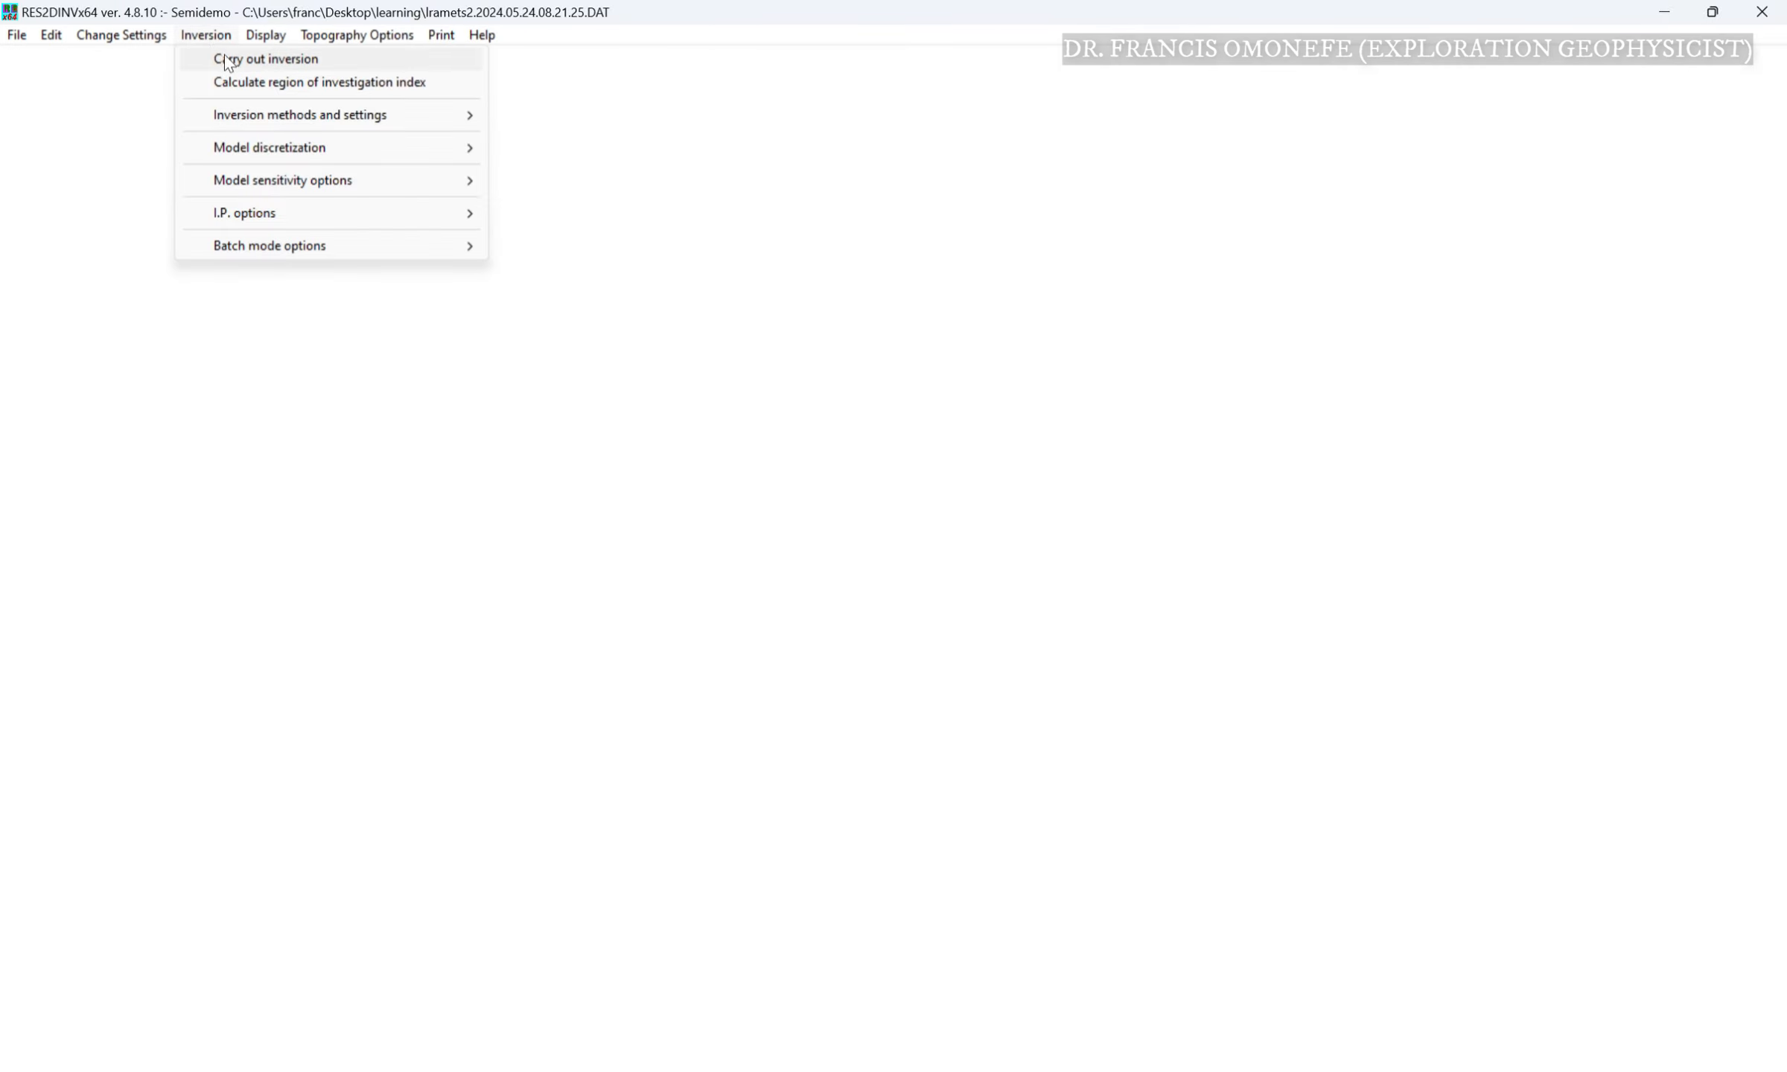
left_click(226, 59)
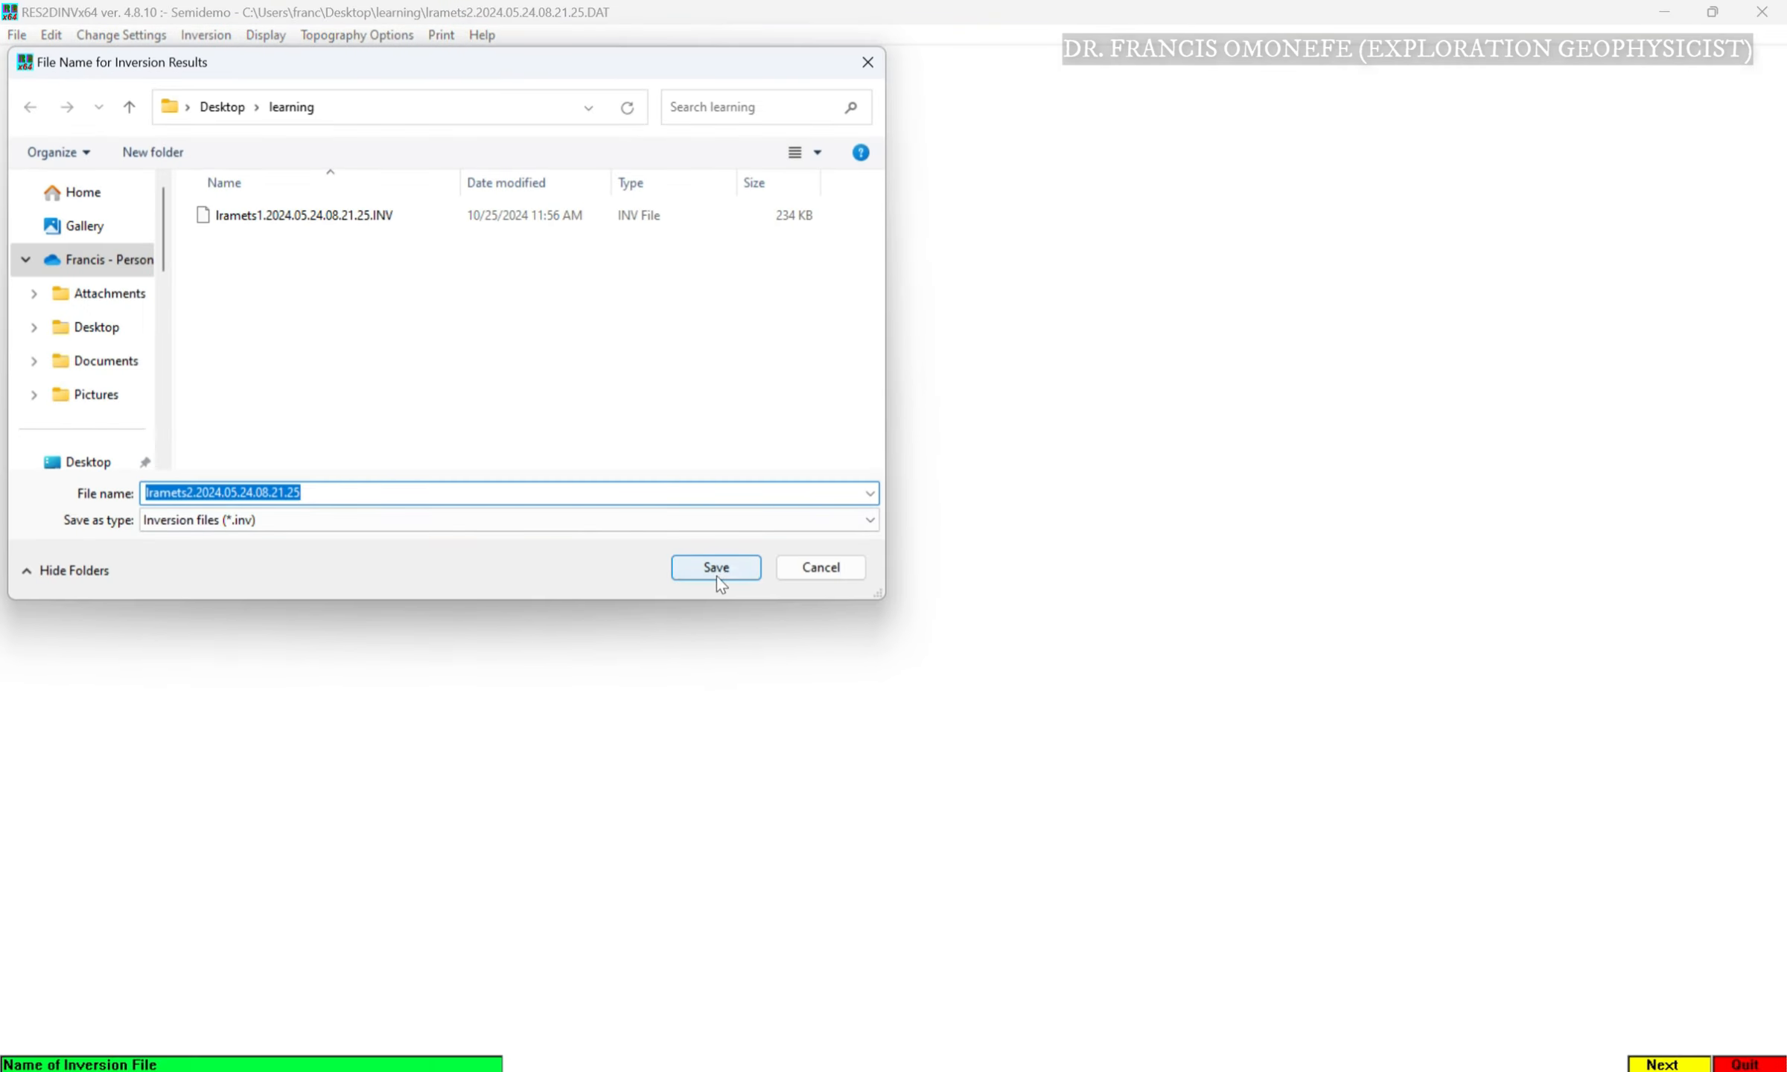
left_click(718, 579)
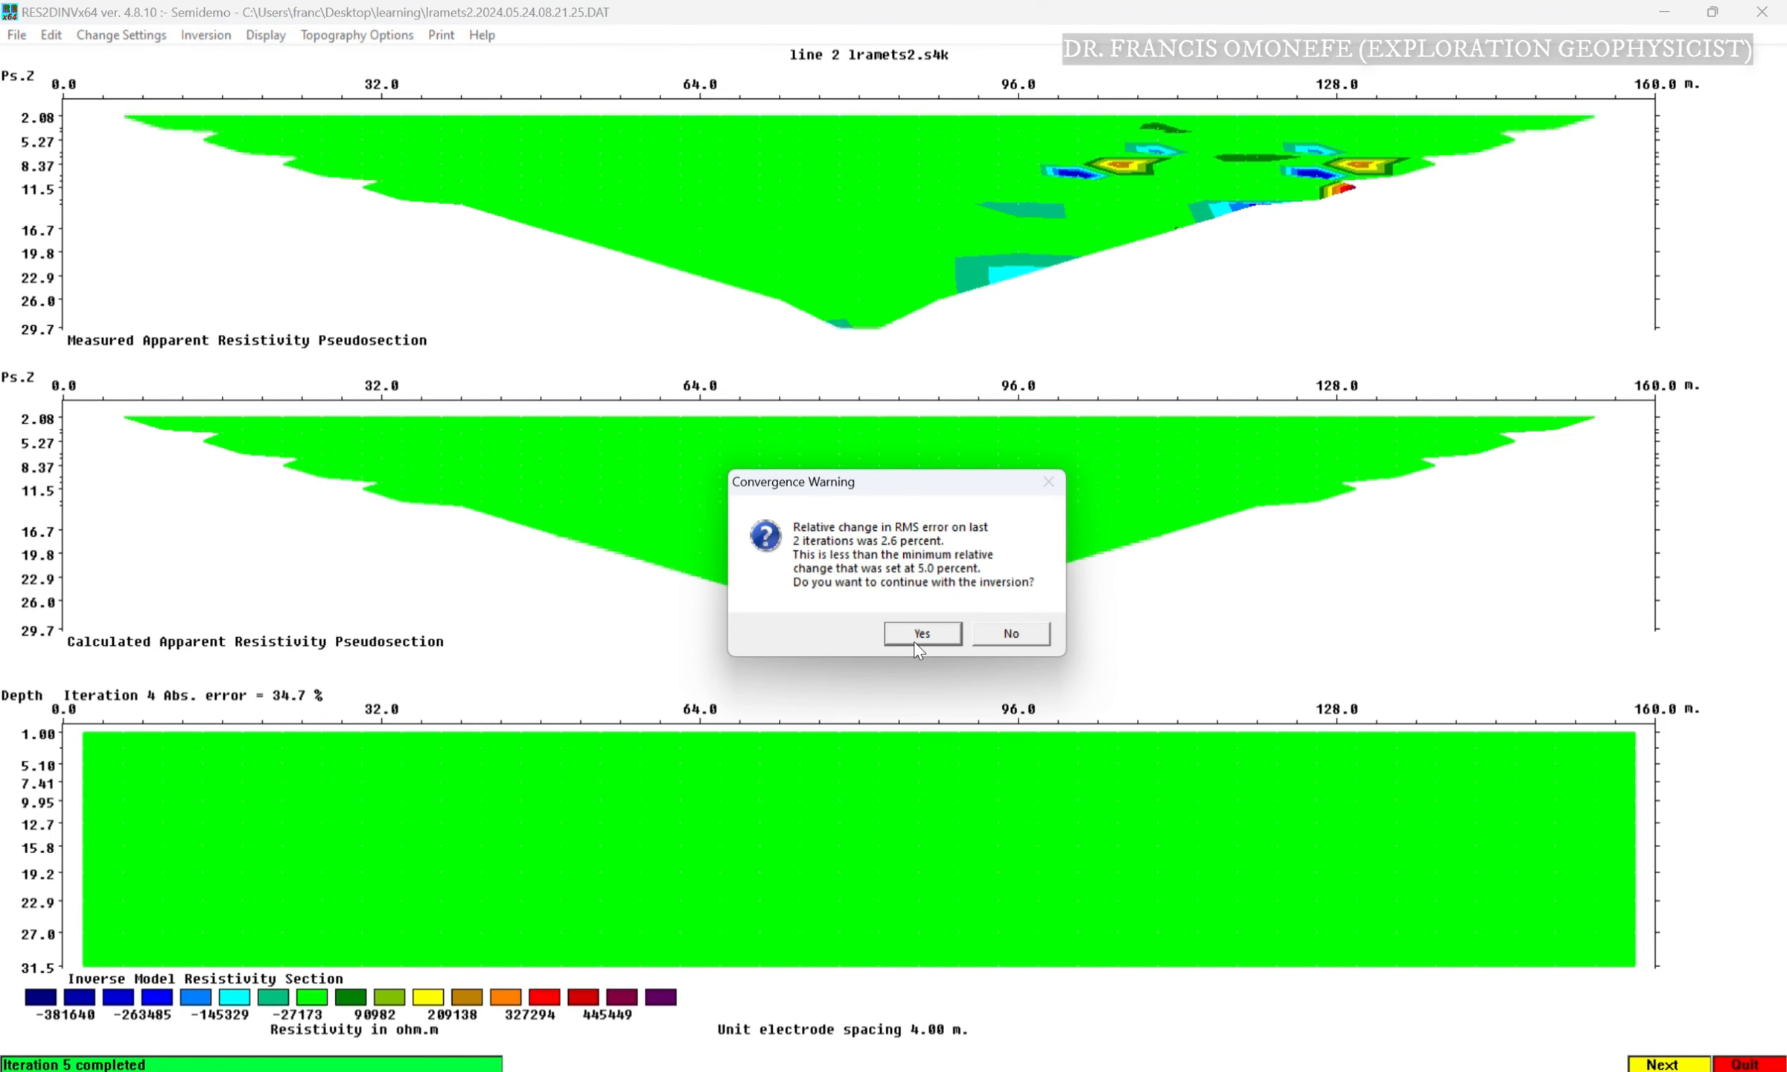
left_click(916, 640)
left_click(186, 415)
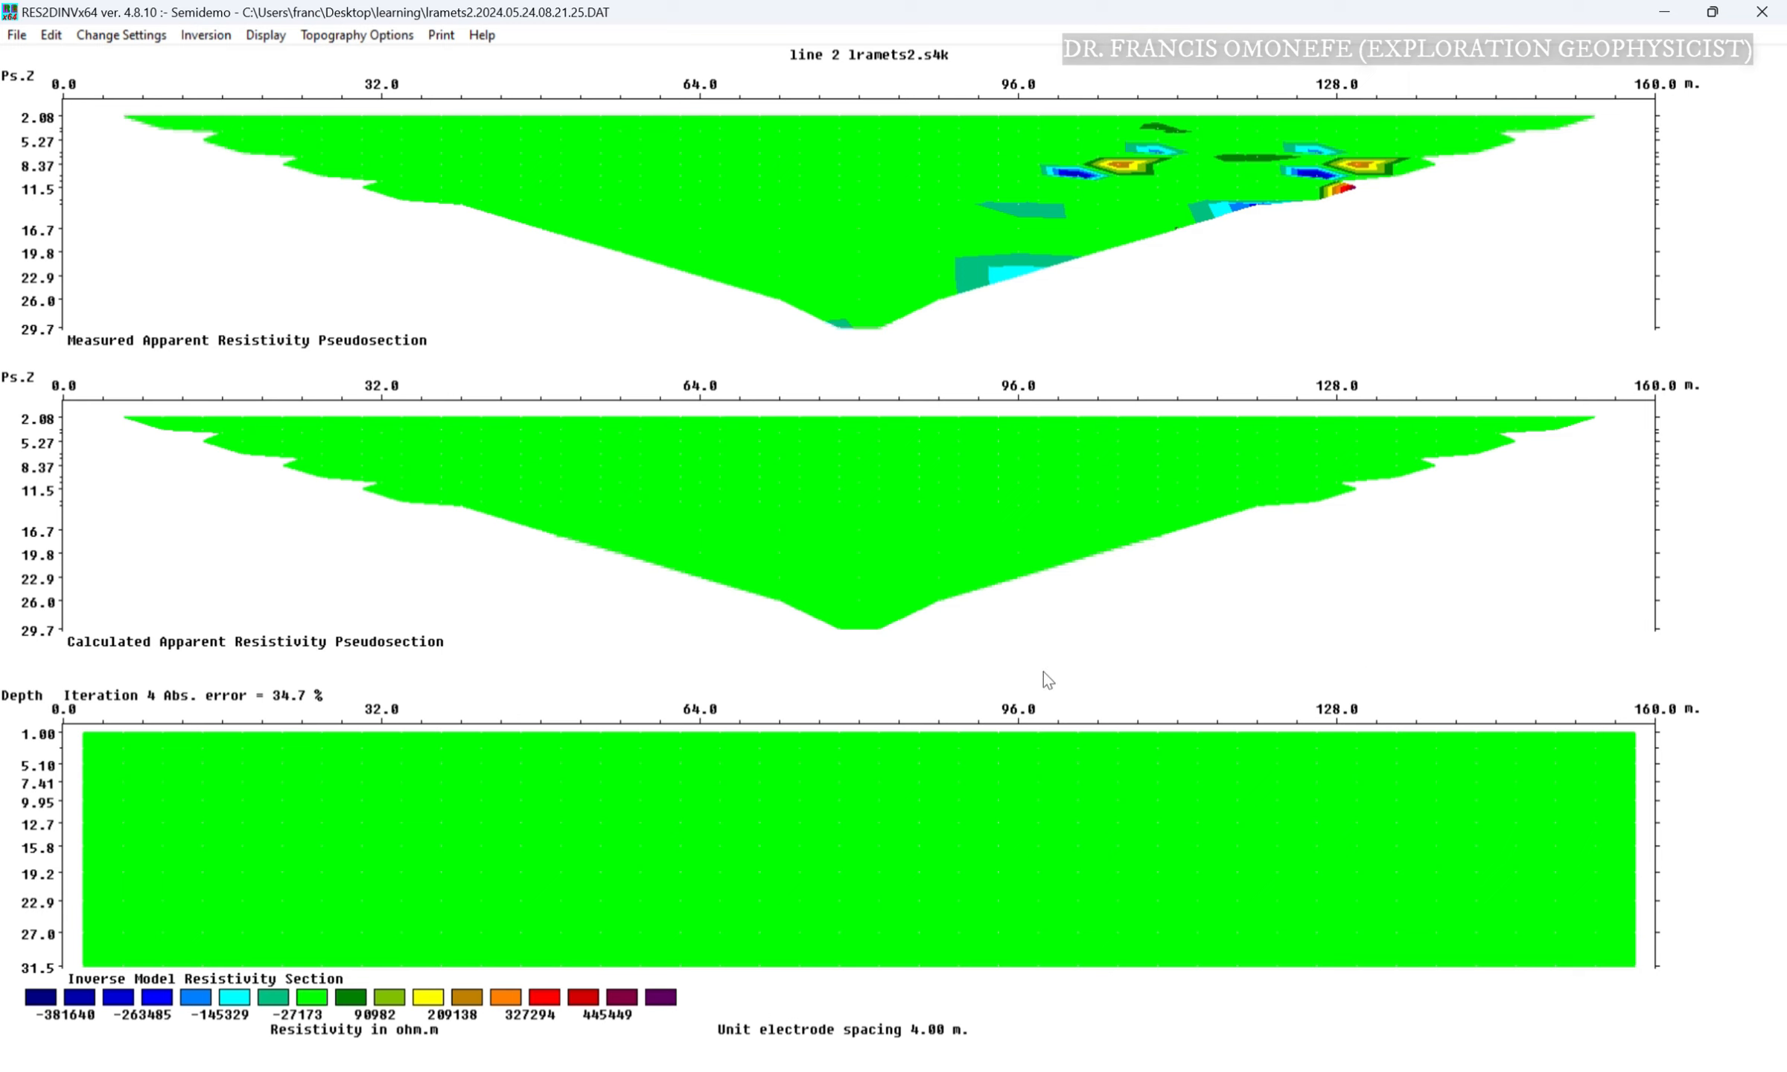
Read the merged data file lramets.2024 MERRGE from Desktop\learning and acknowledge the completion message.
left_click(16, 35)
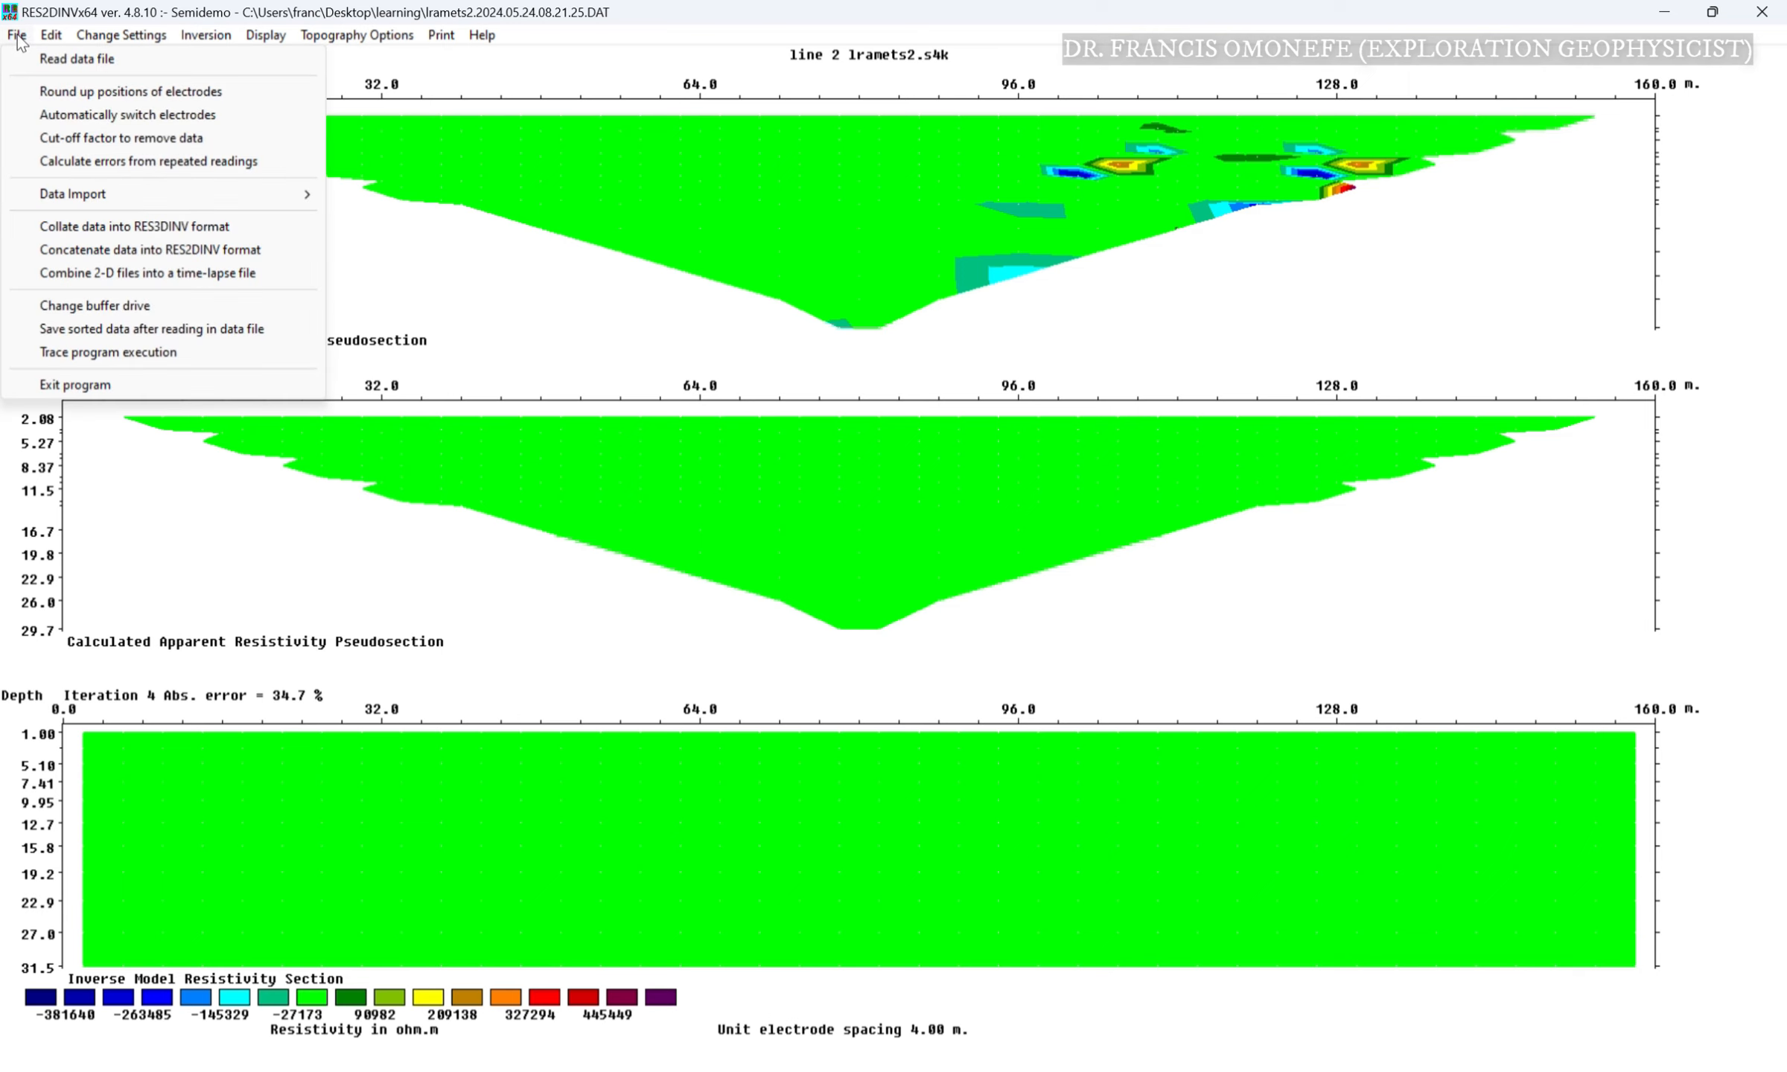
left_click(38, 55)
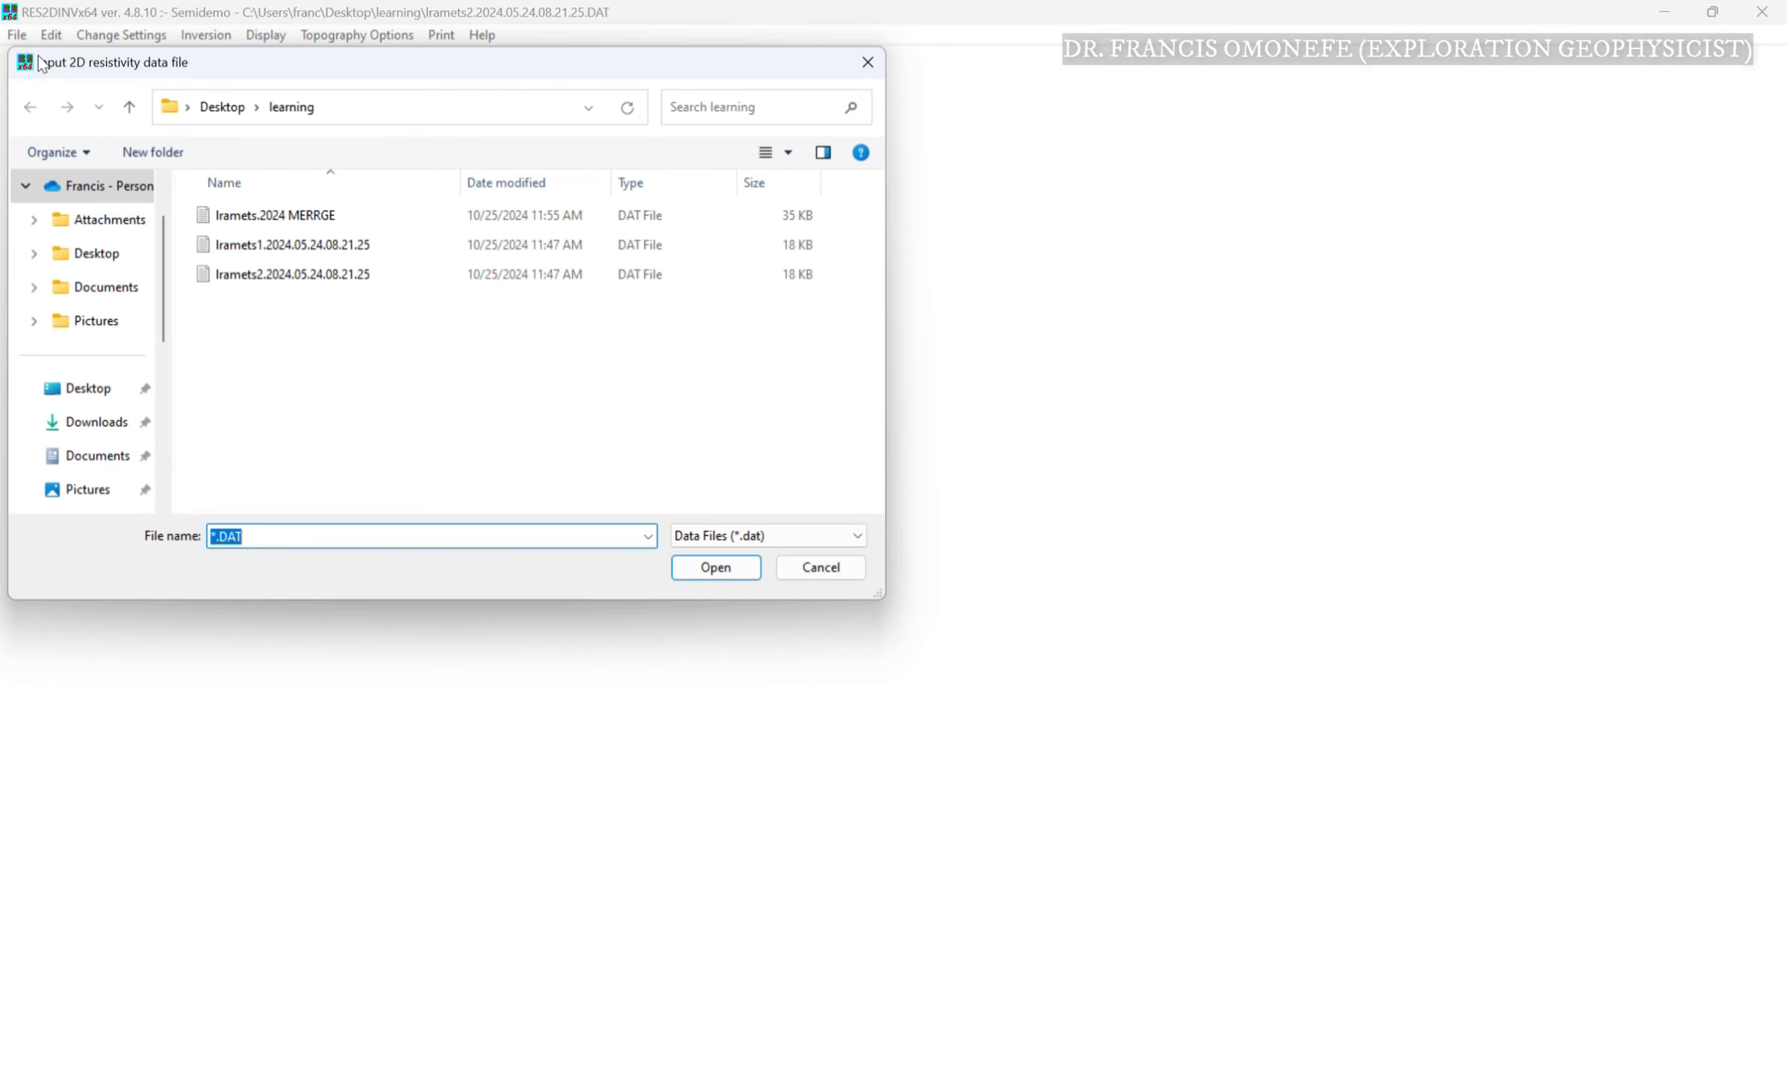
double_click(288, 217)
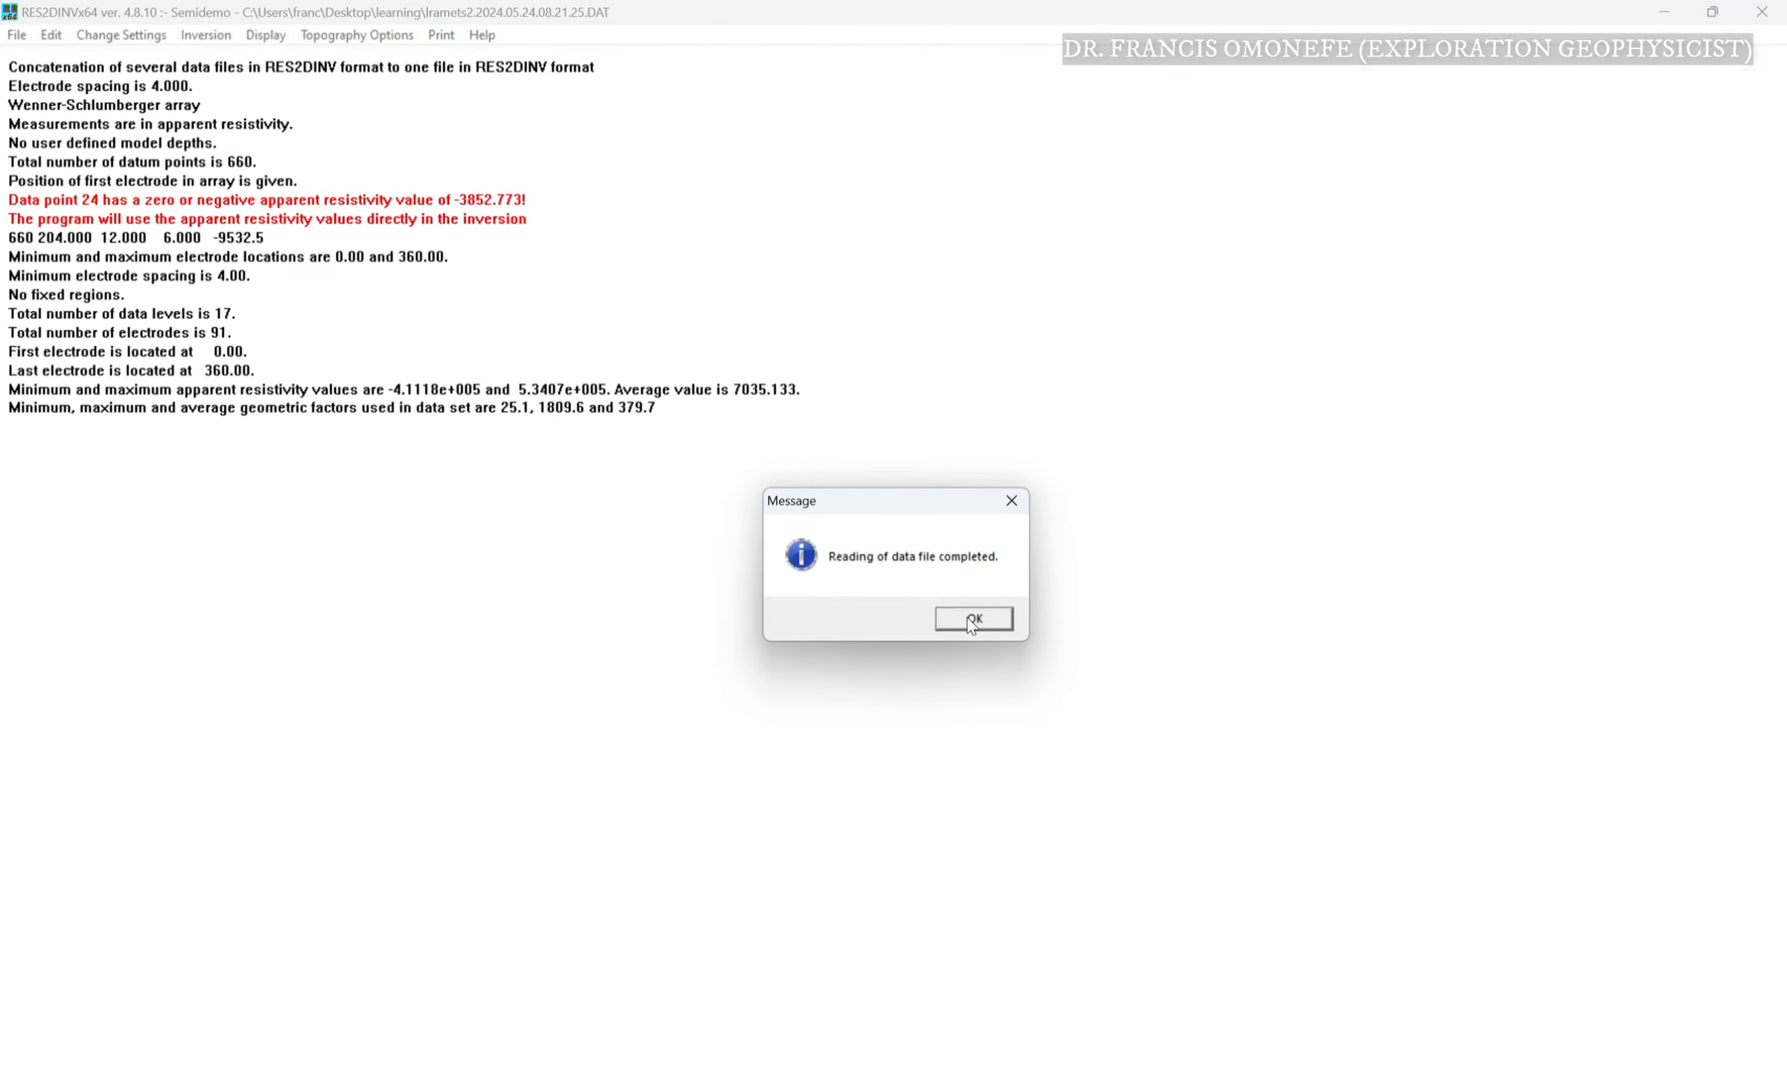
left_click(970, 619)
left_click(1009, 640)
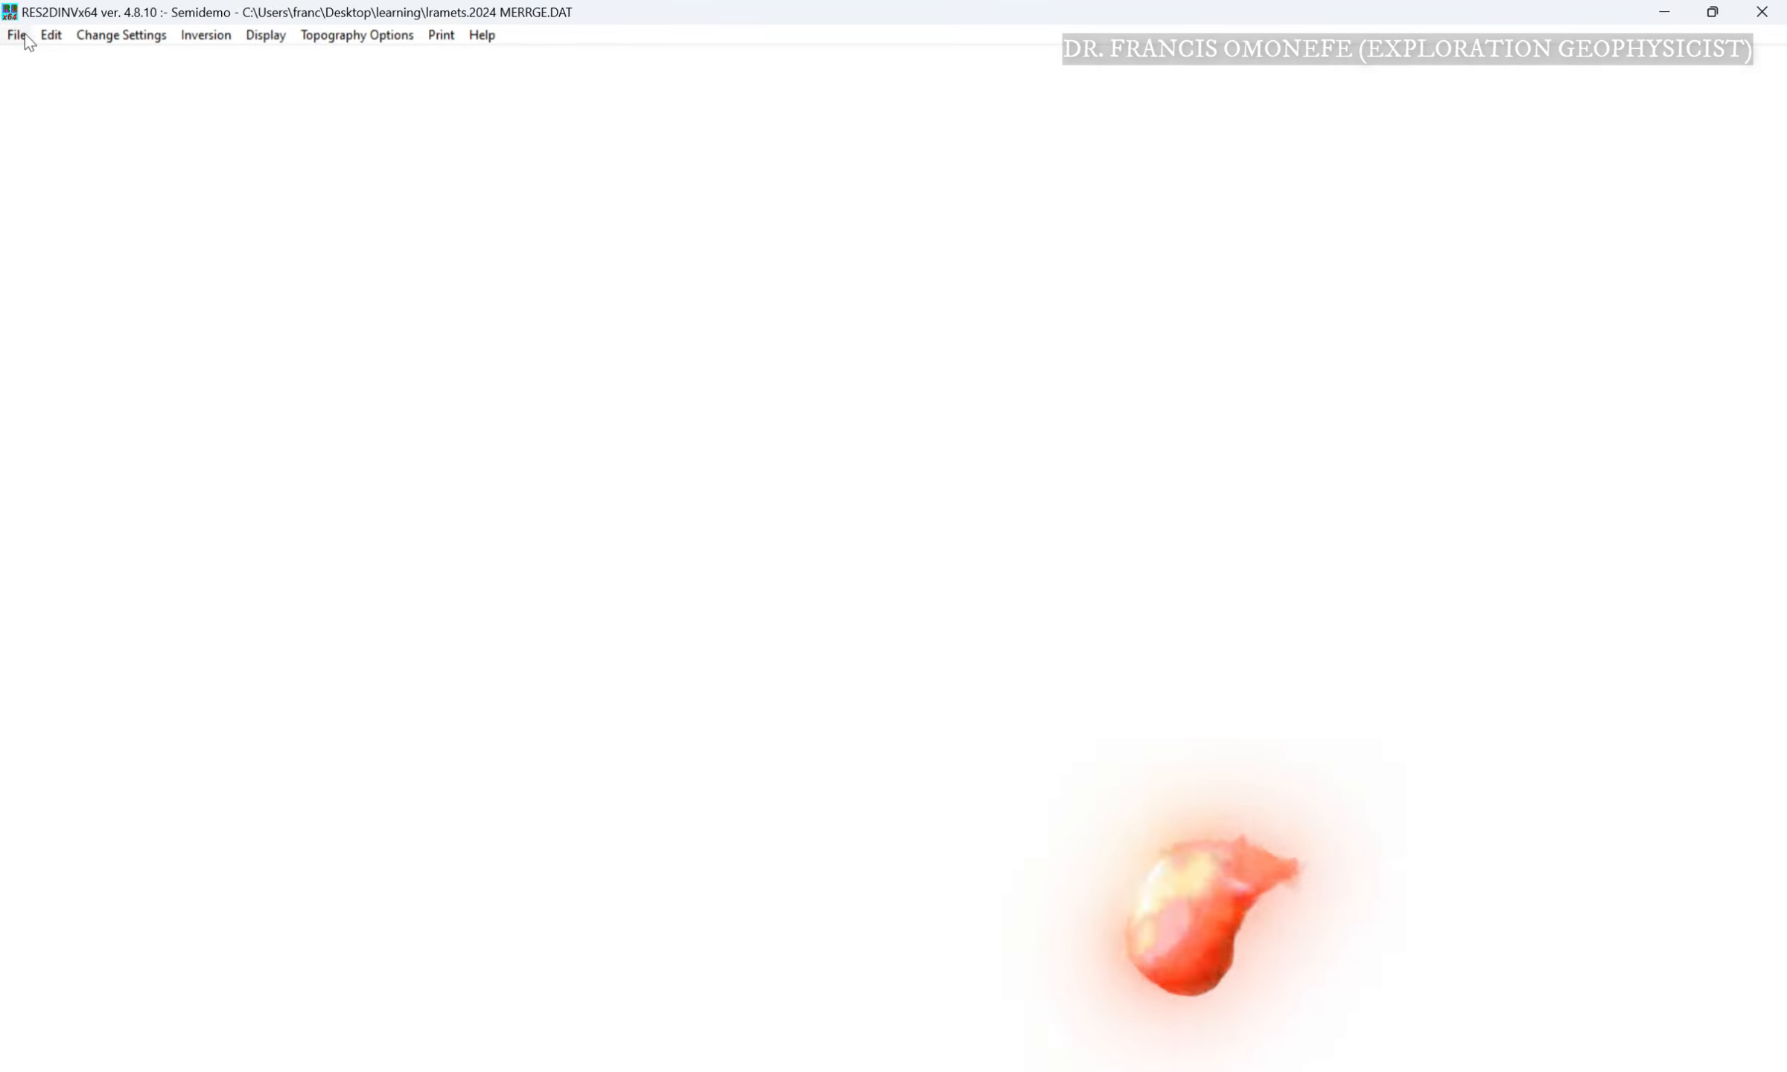
Carry out the inversion of the merged data, saving results as lramets.2024 MERRGE and keeping the 5.00 percent convergence limit.
left_click(218, 38)
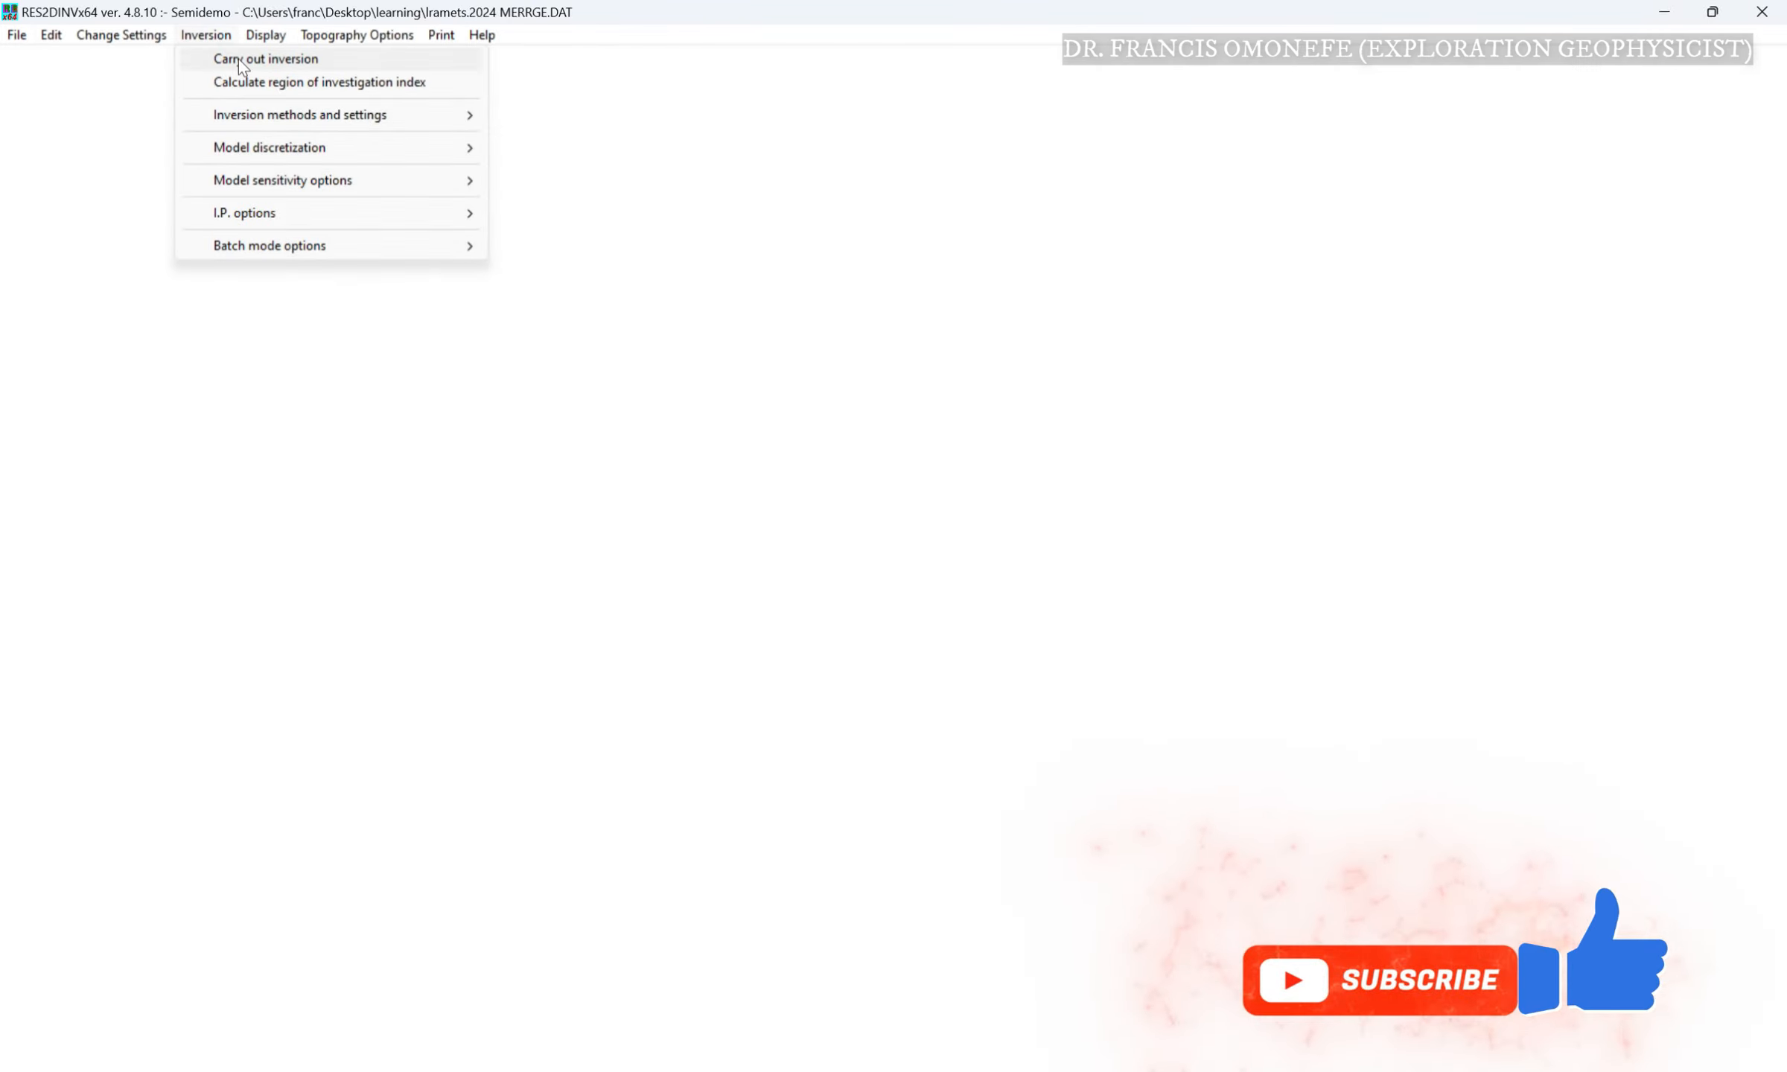
left_click(239, 59)
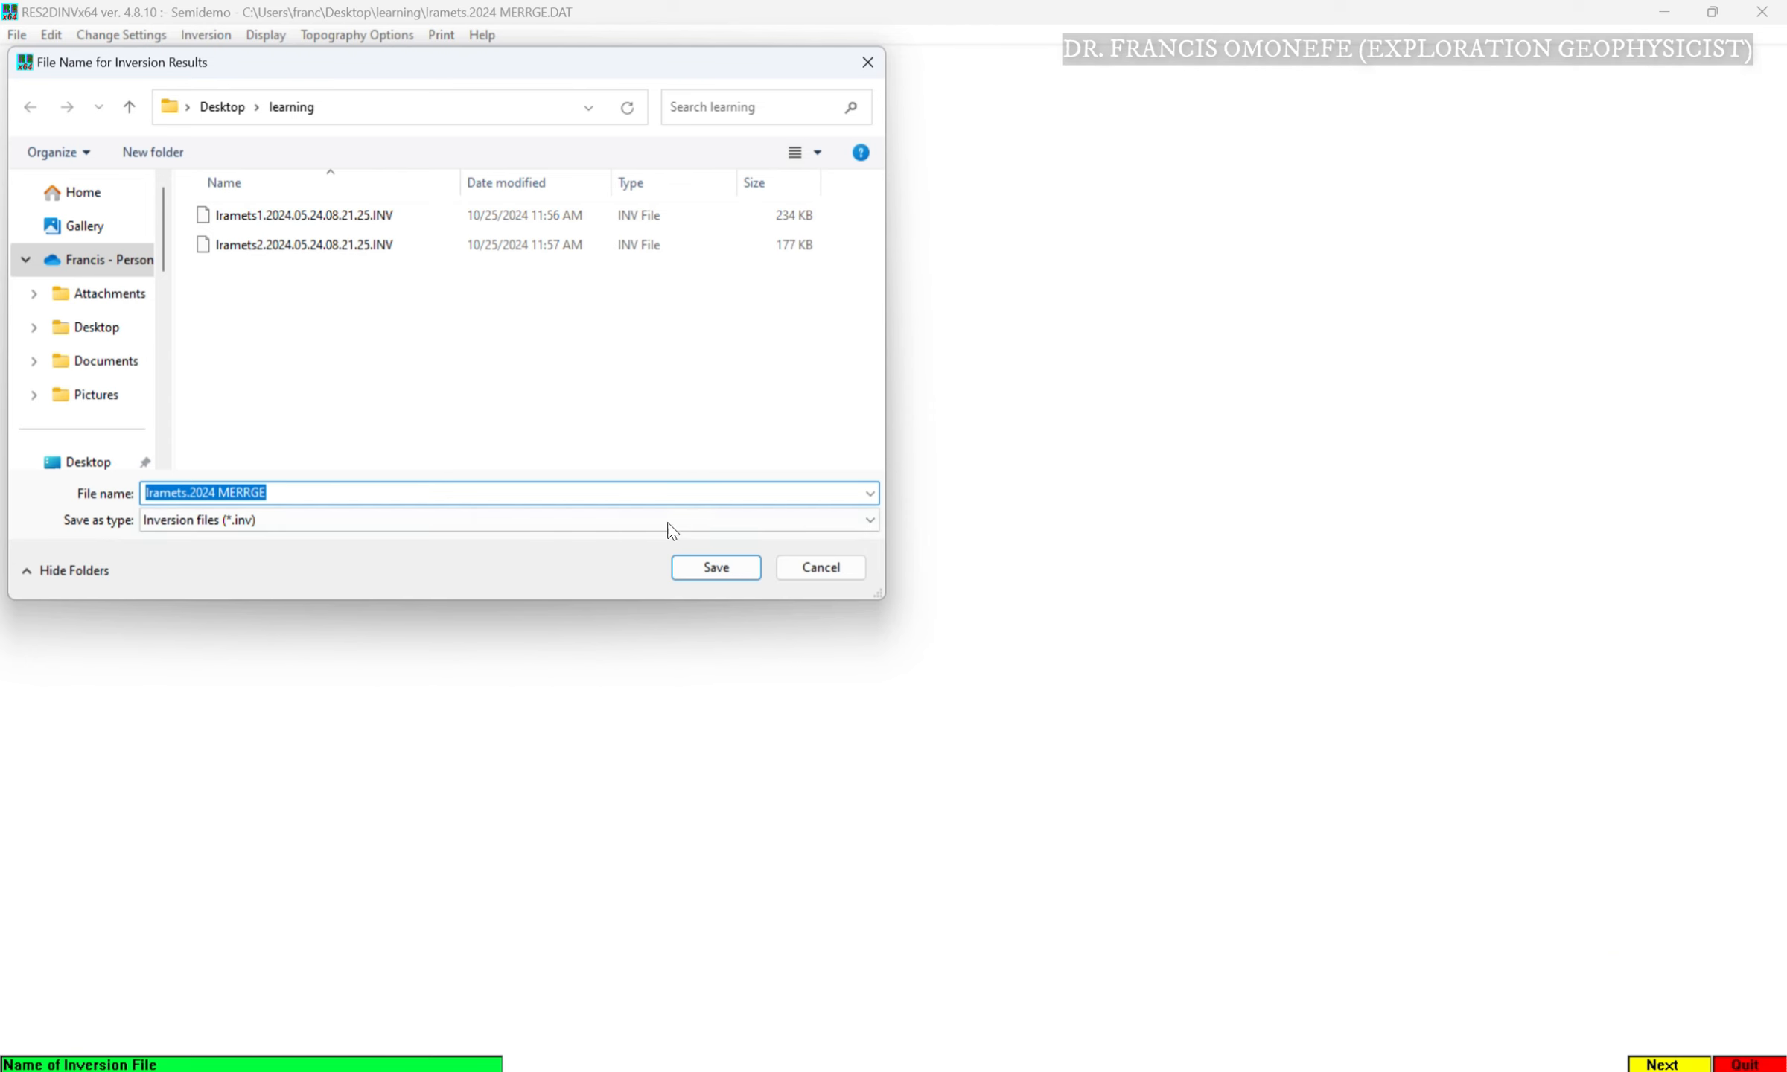
left_click(715, 567)
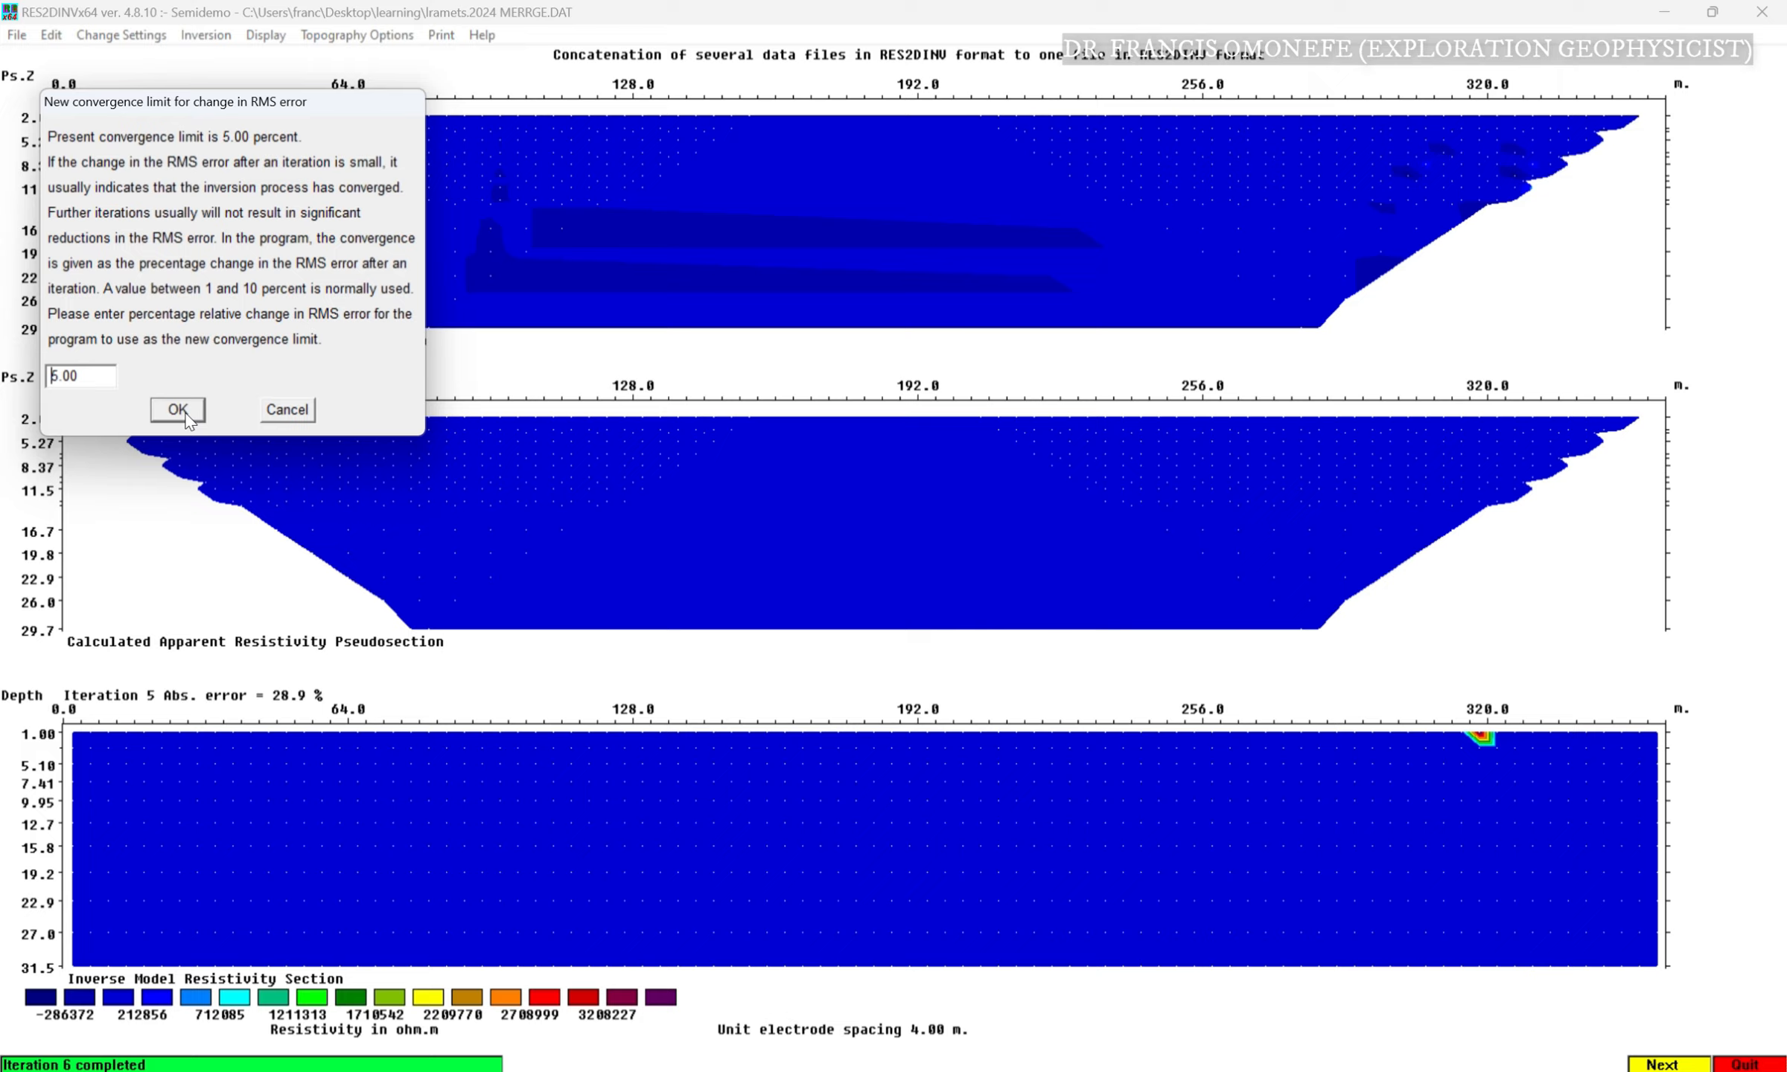
left_click(184, 412)
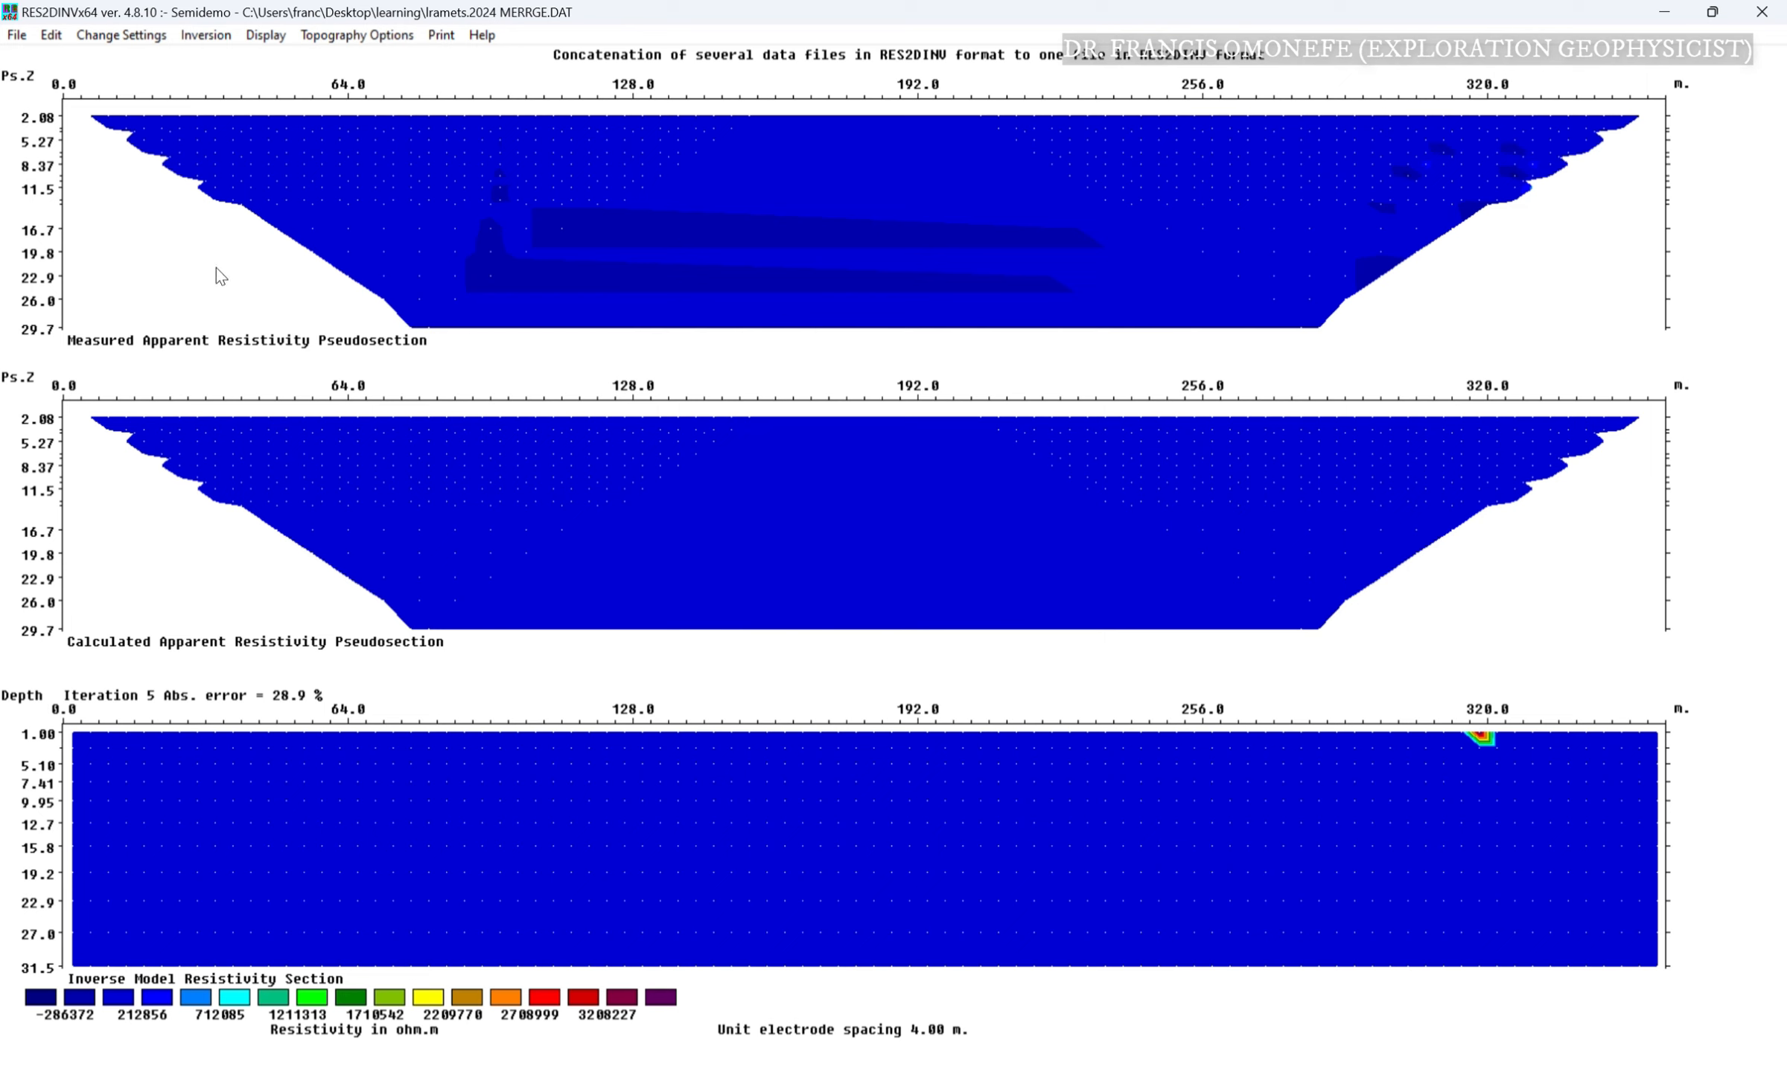
Open the display window for inversion results and load the lramets.2024 MERRGE.INV file.
left_click(269, 38)
left_click(293, 58)
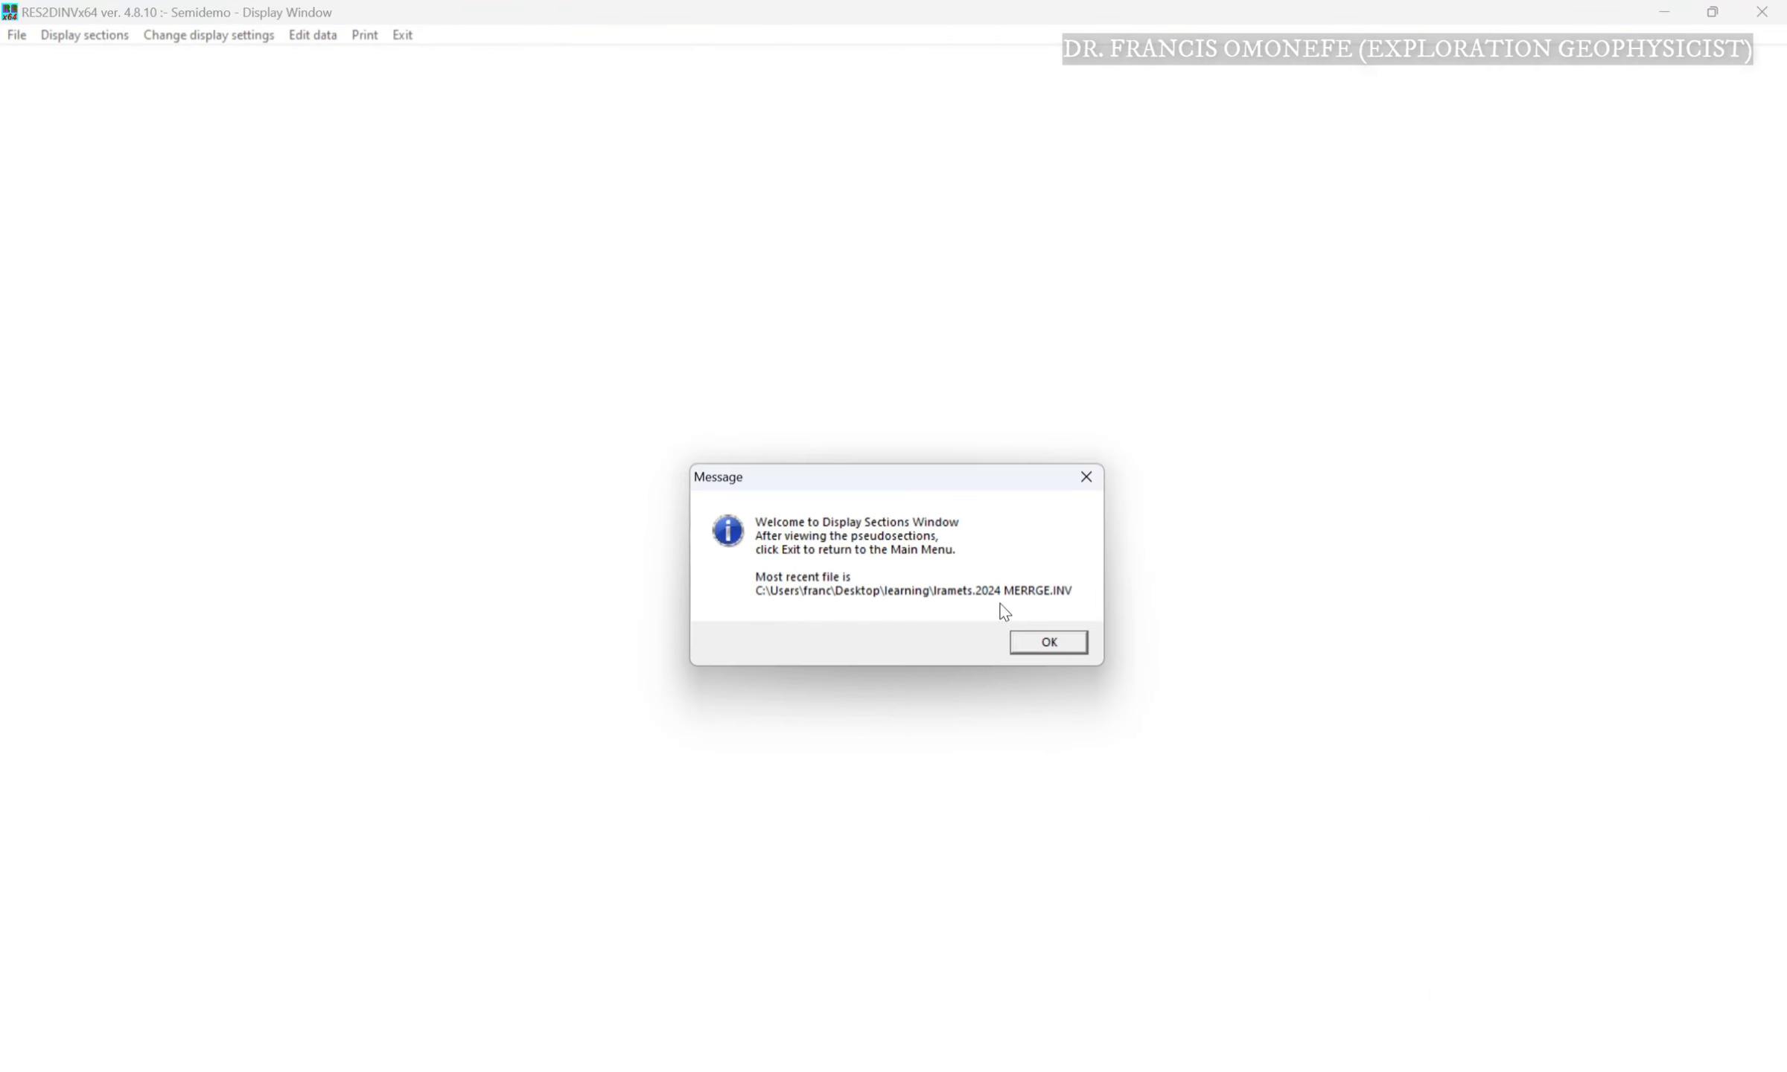
left_click(1031, 645)
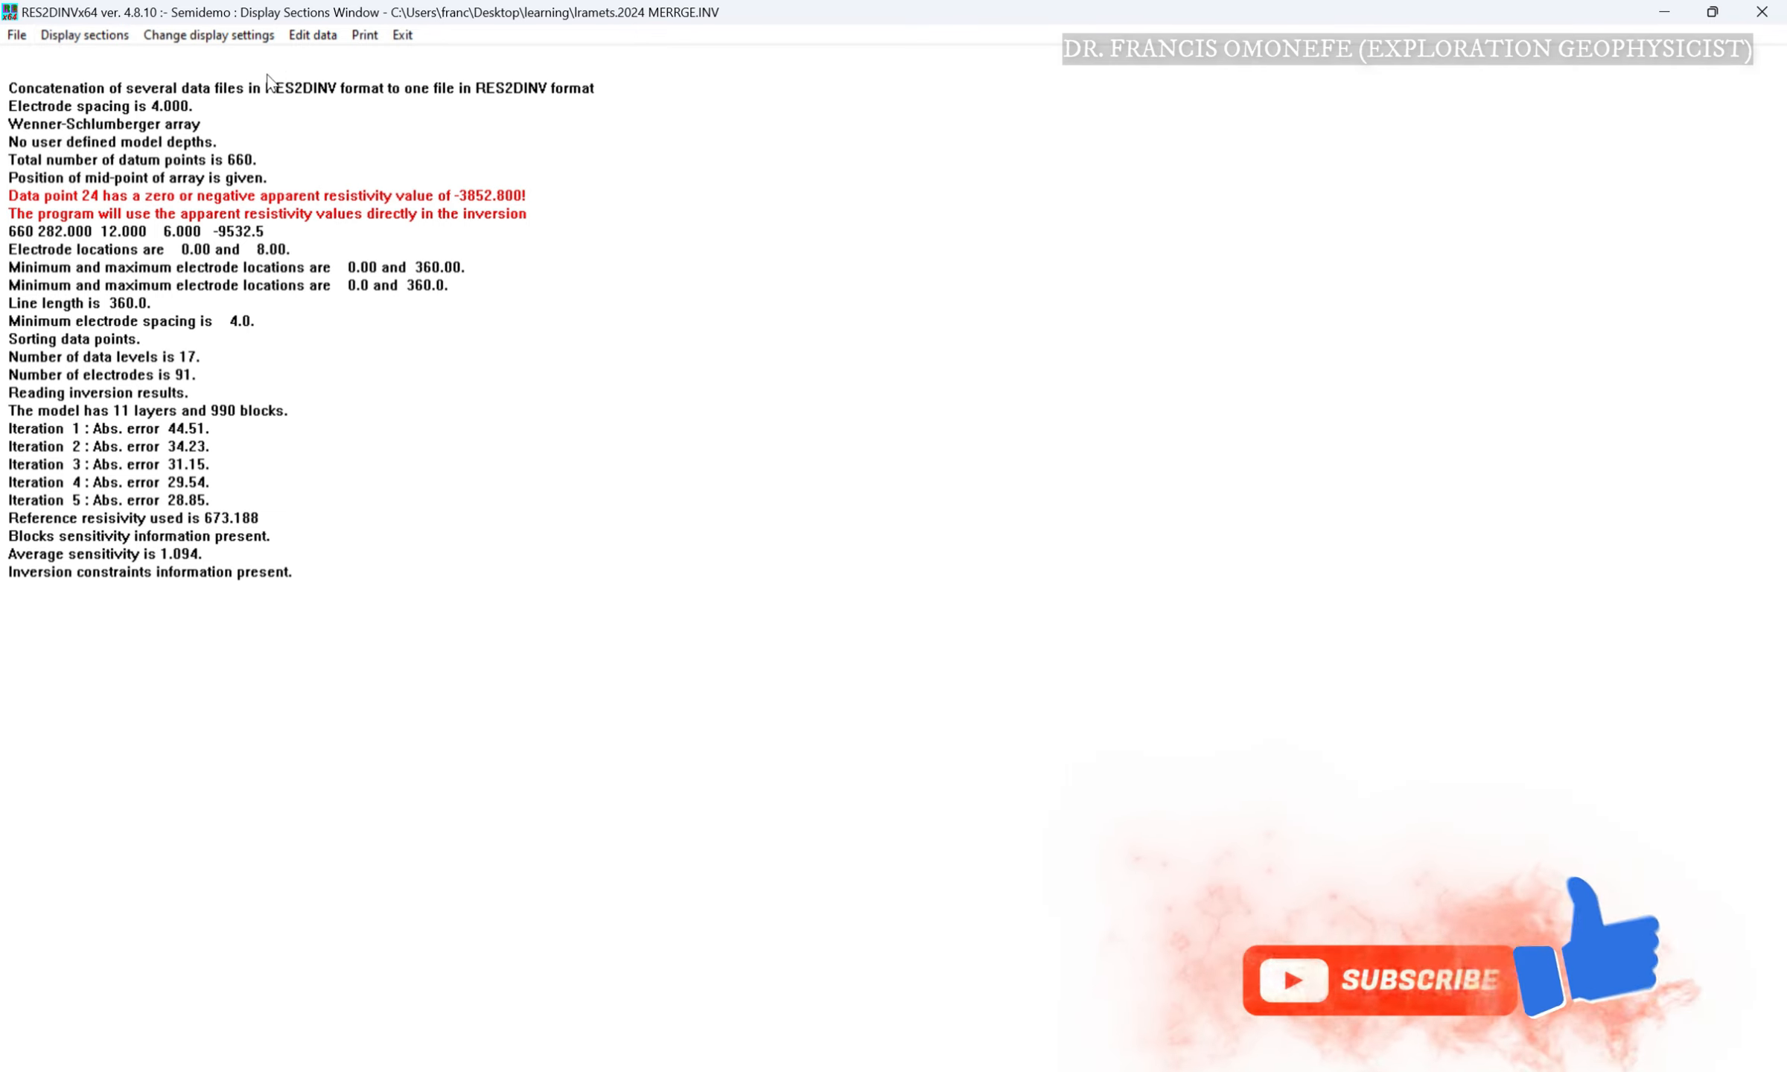
Display the merged line's resistivity sections for iteration 5 with linear contour intervals.
left_click(178, 39)
mouse_move(104, 38)
left_click(395, 59)
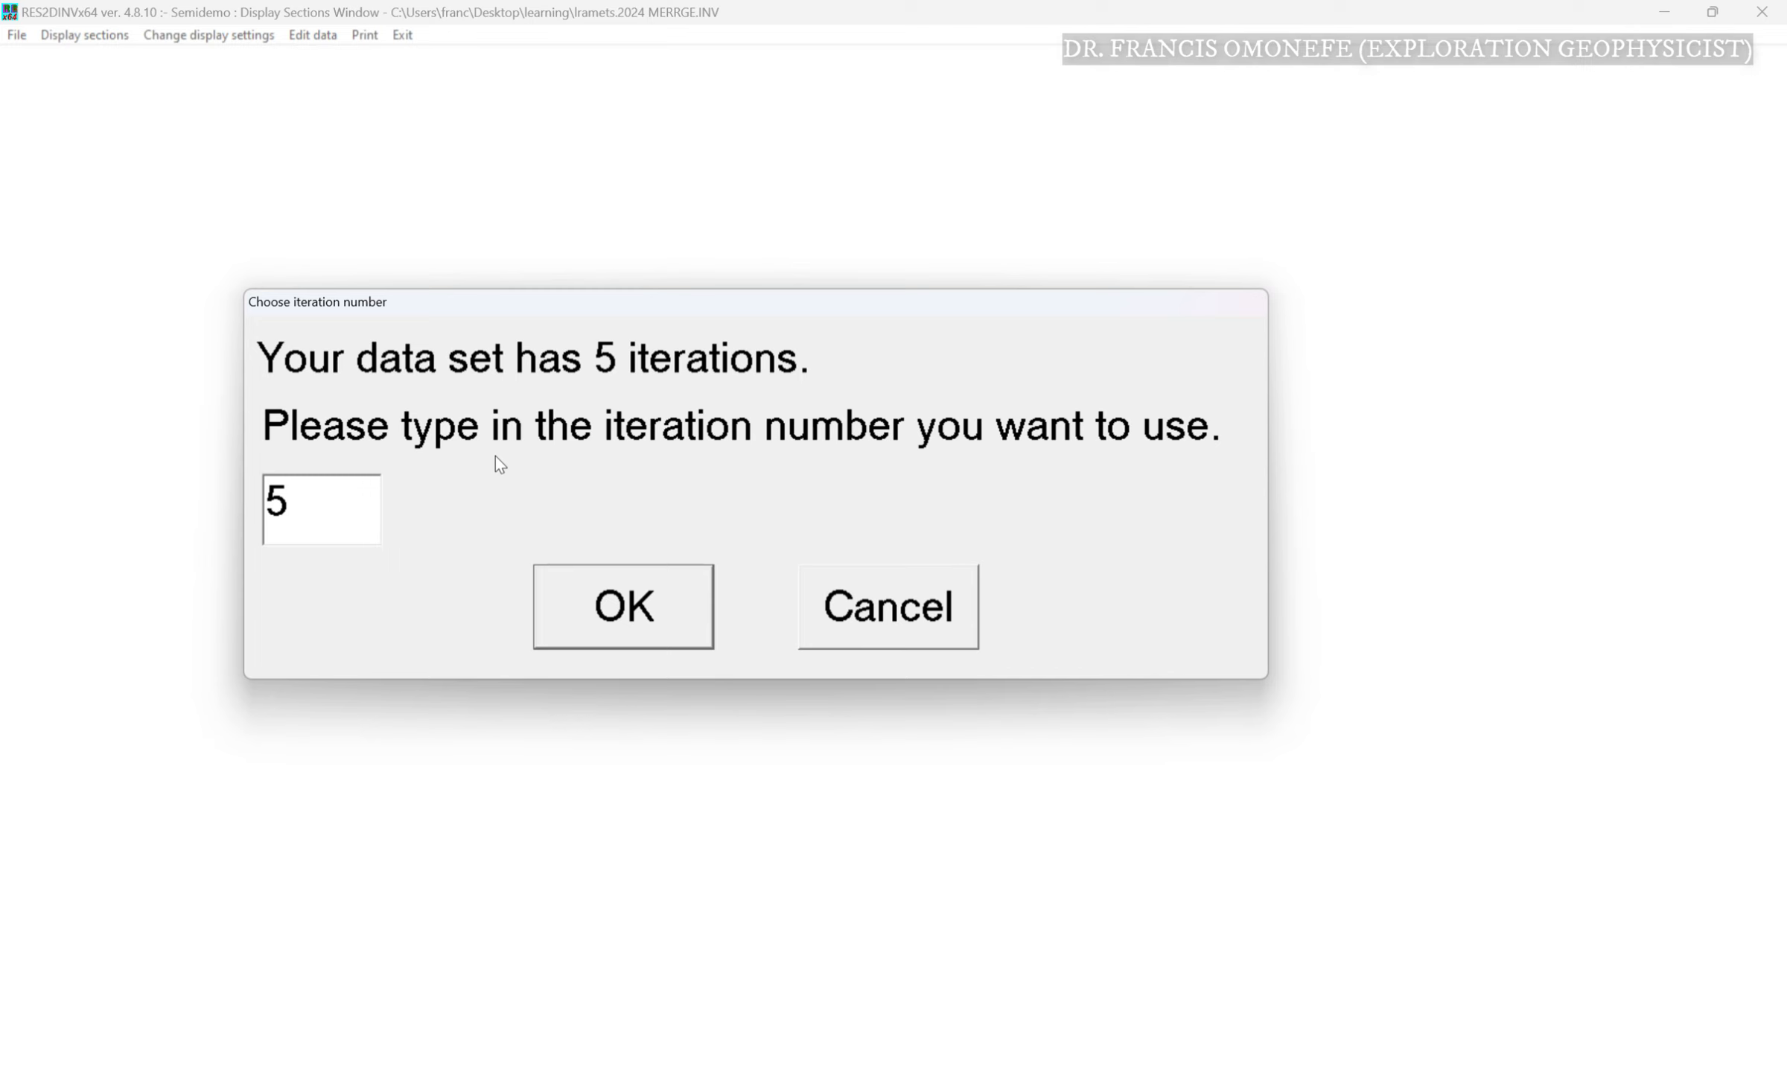
left_click(608, 590)
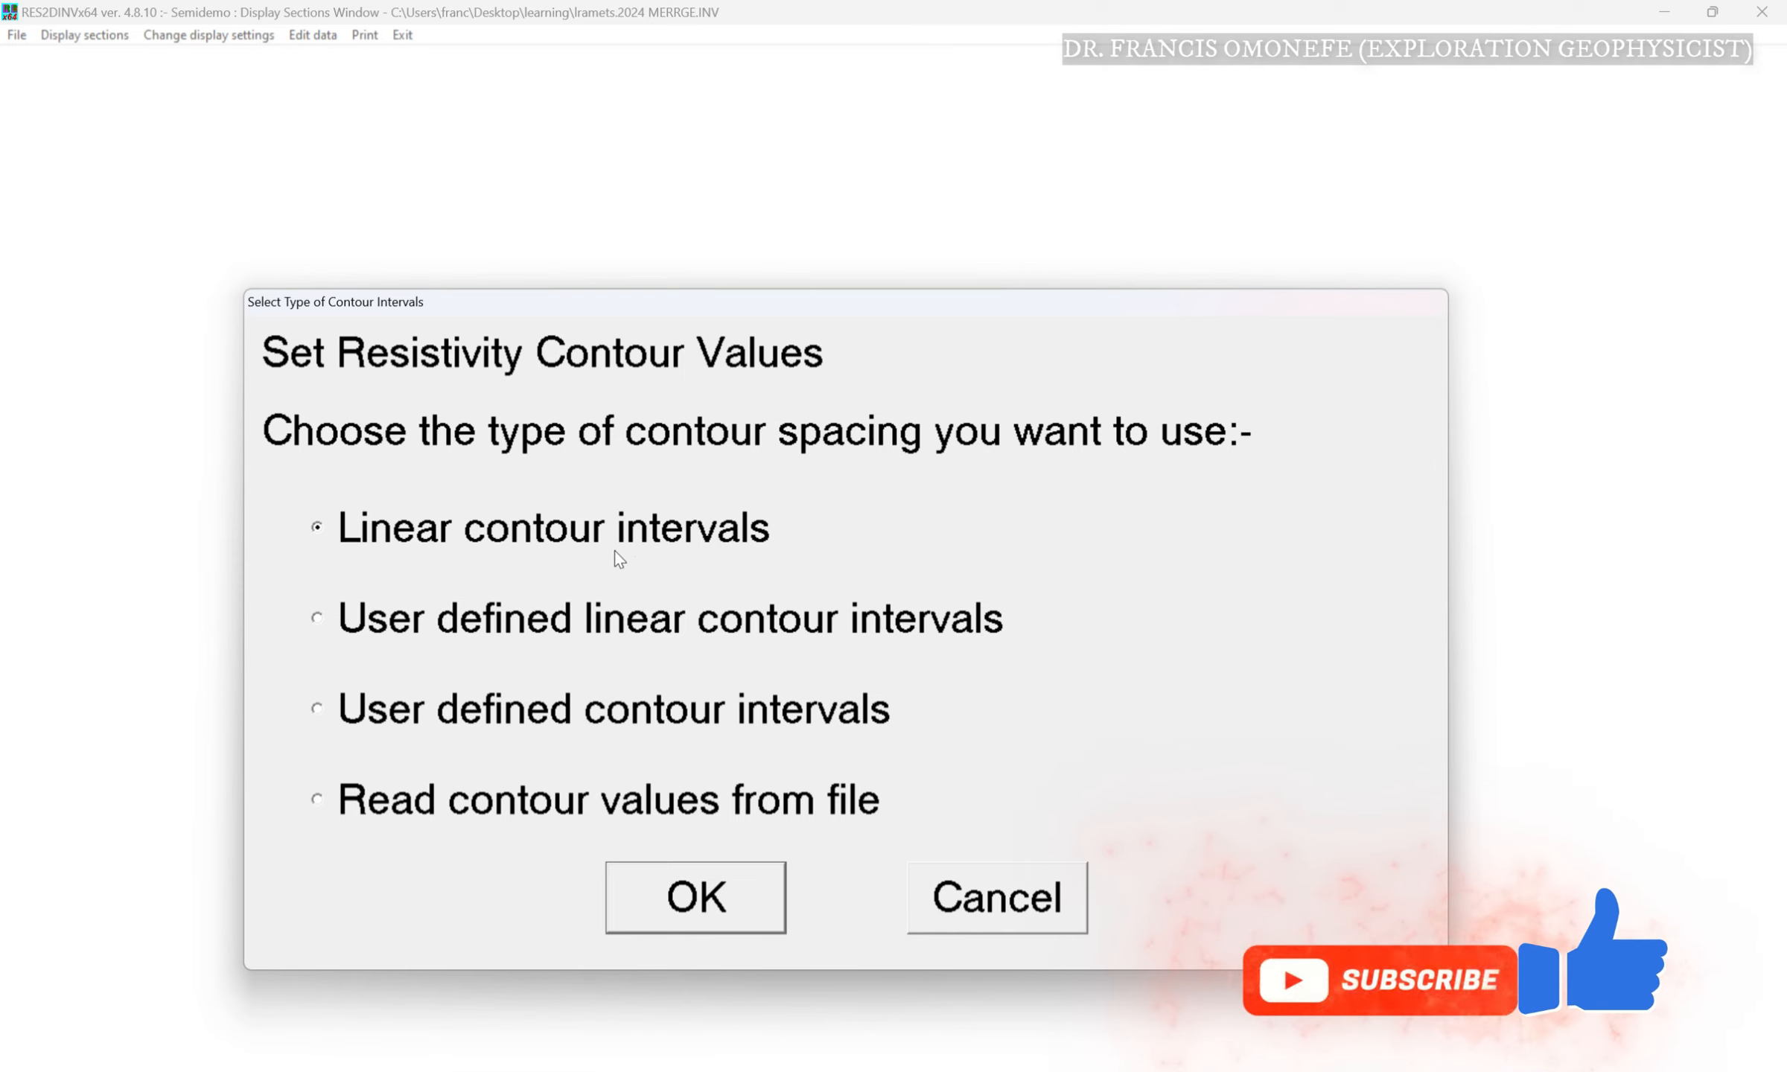
left_click(699, 890)
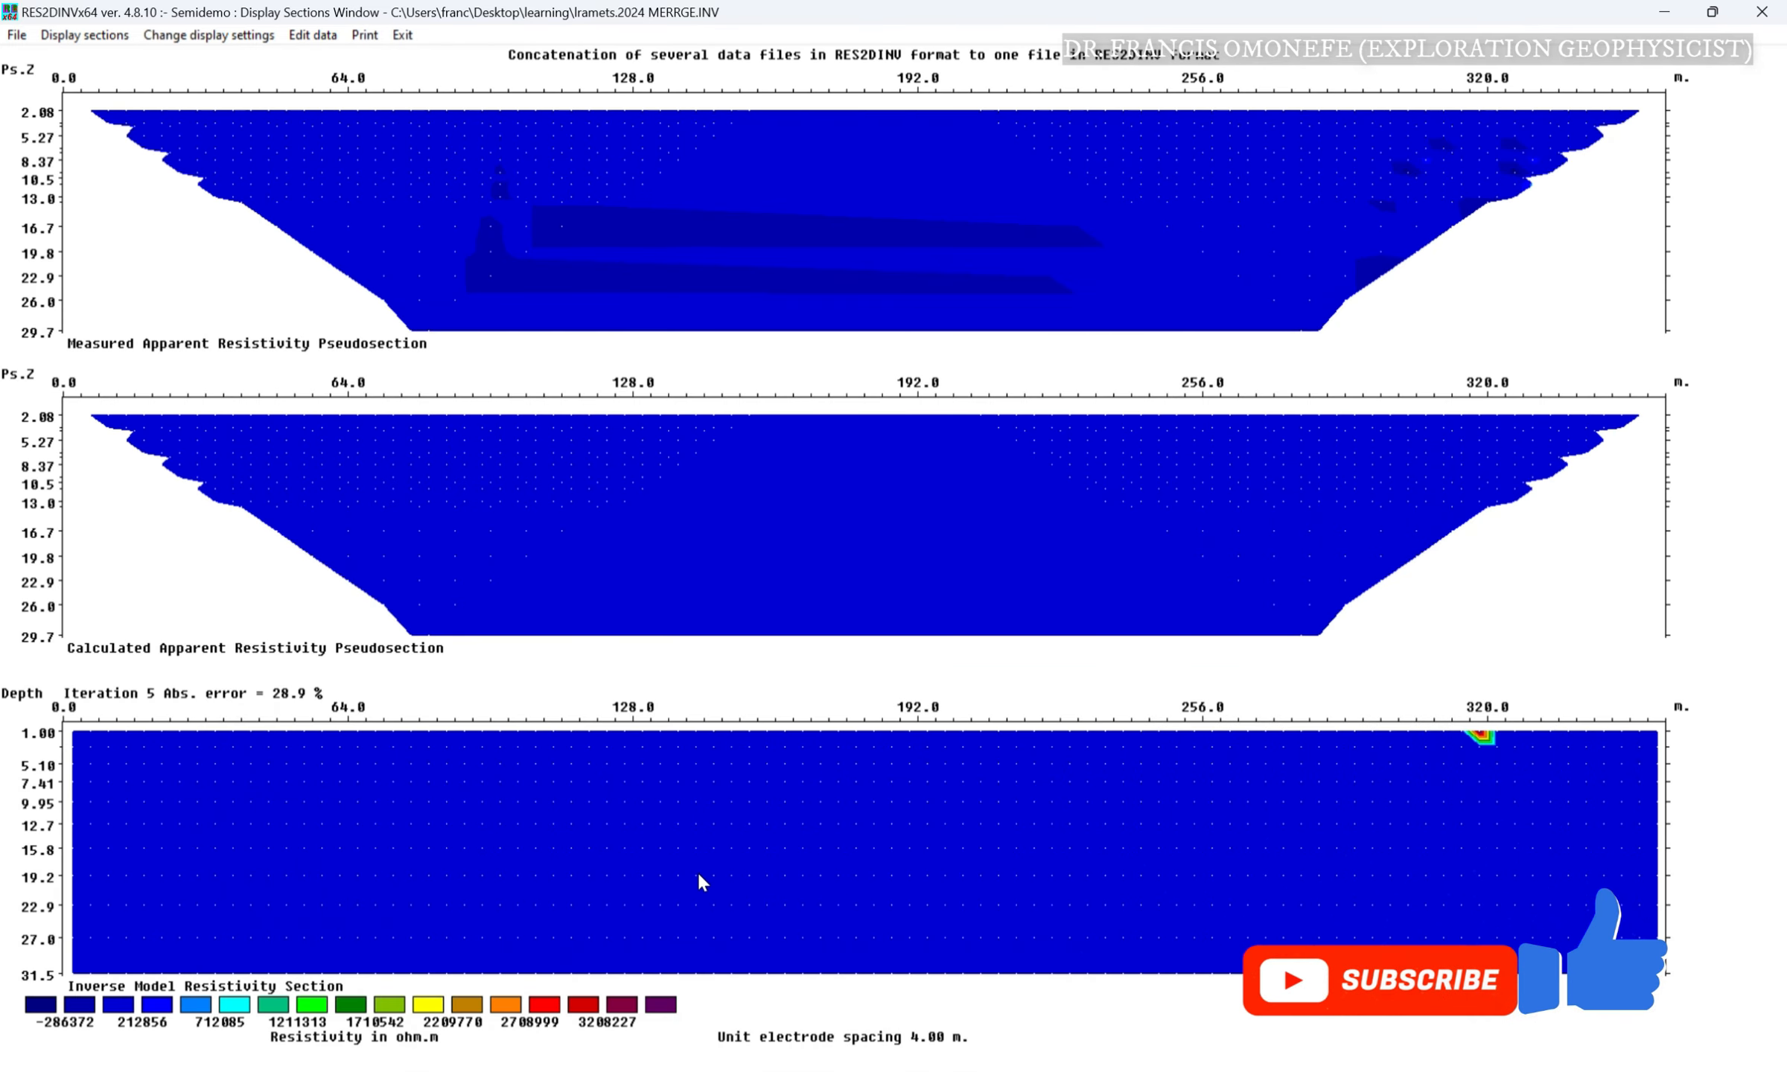
Redisplay the merged sections with user defined linear contour intervals, using minimum contour value 0 and spacing 249614.2.
left_click(85, 35)
left_click(318, 619)
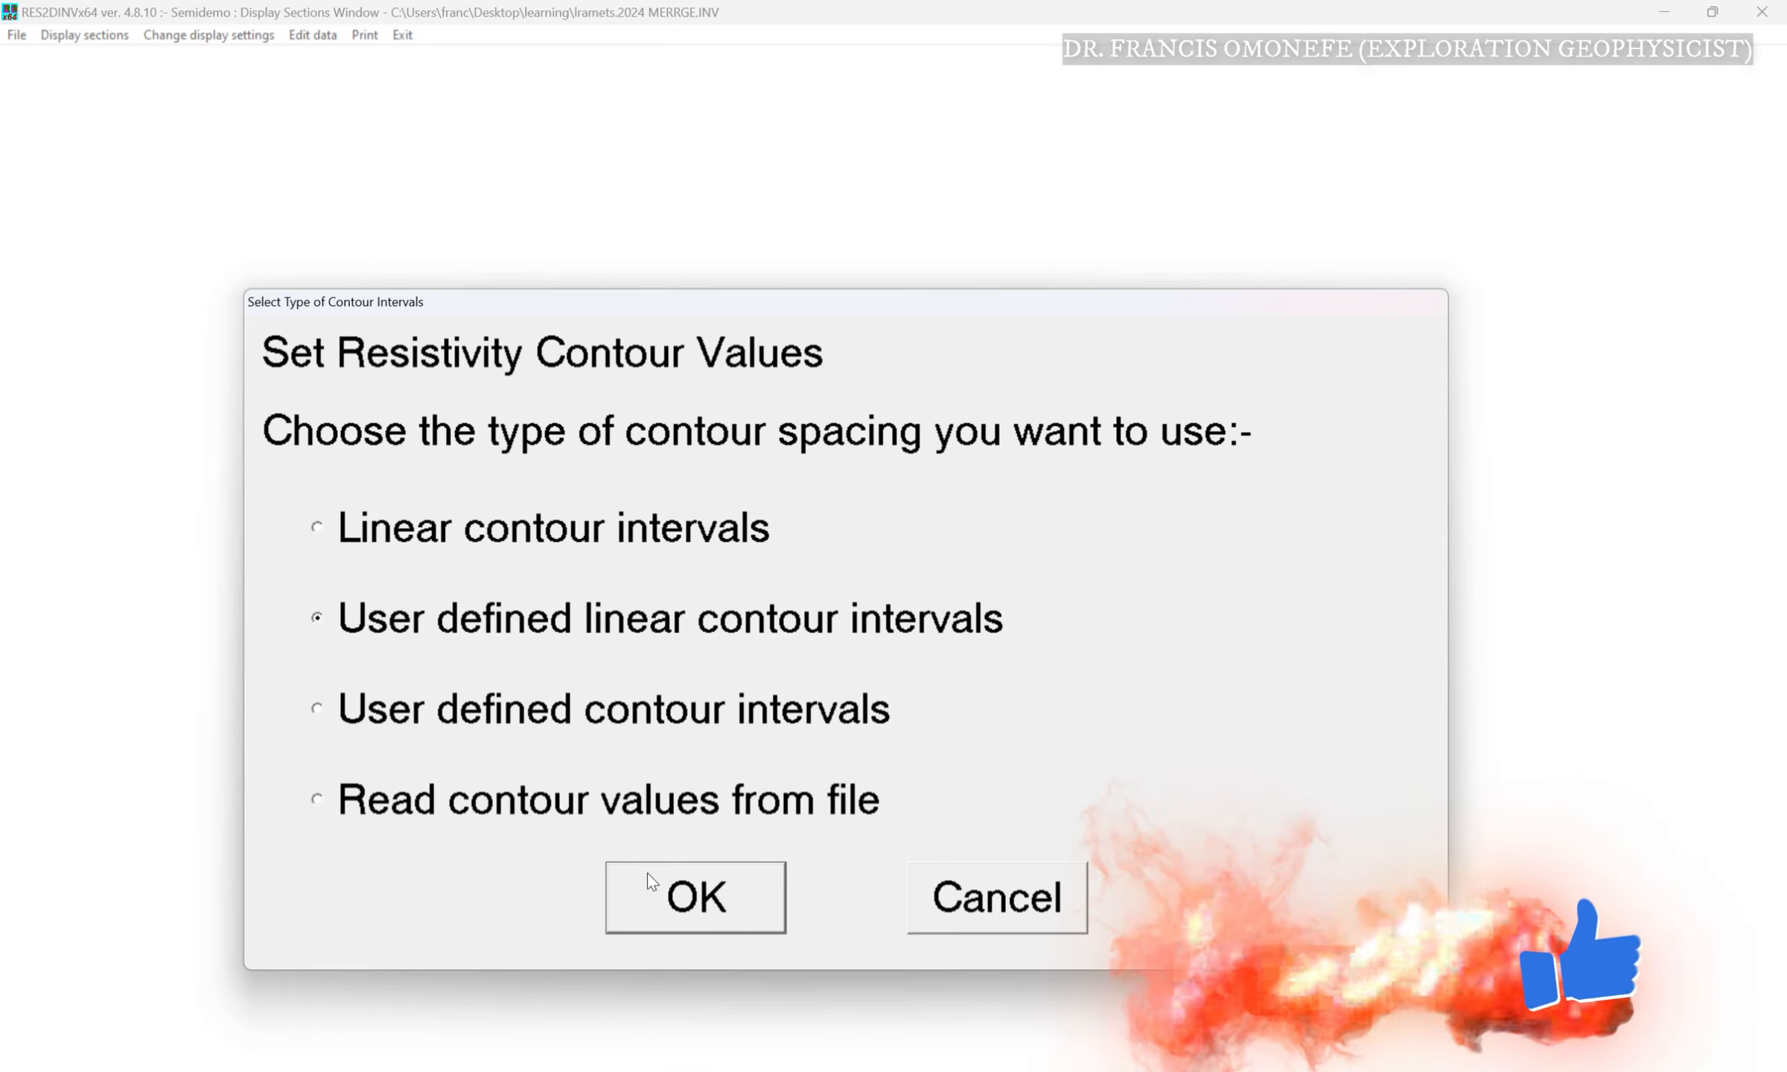
left_click(646, 872)
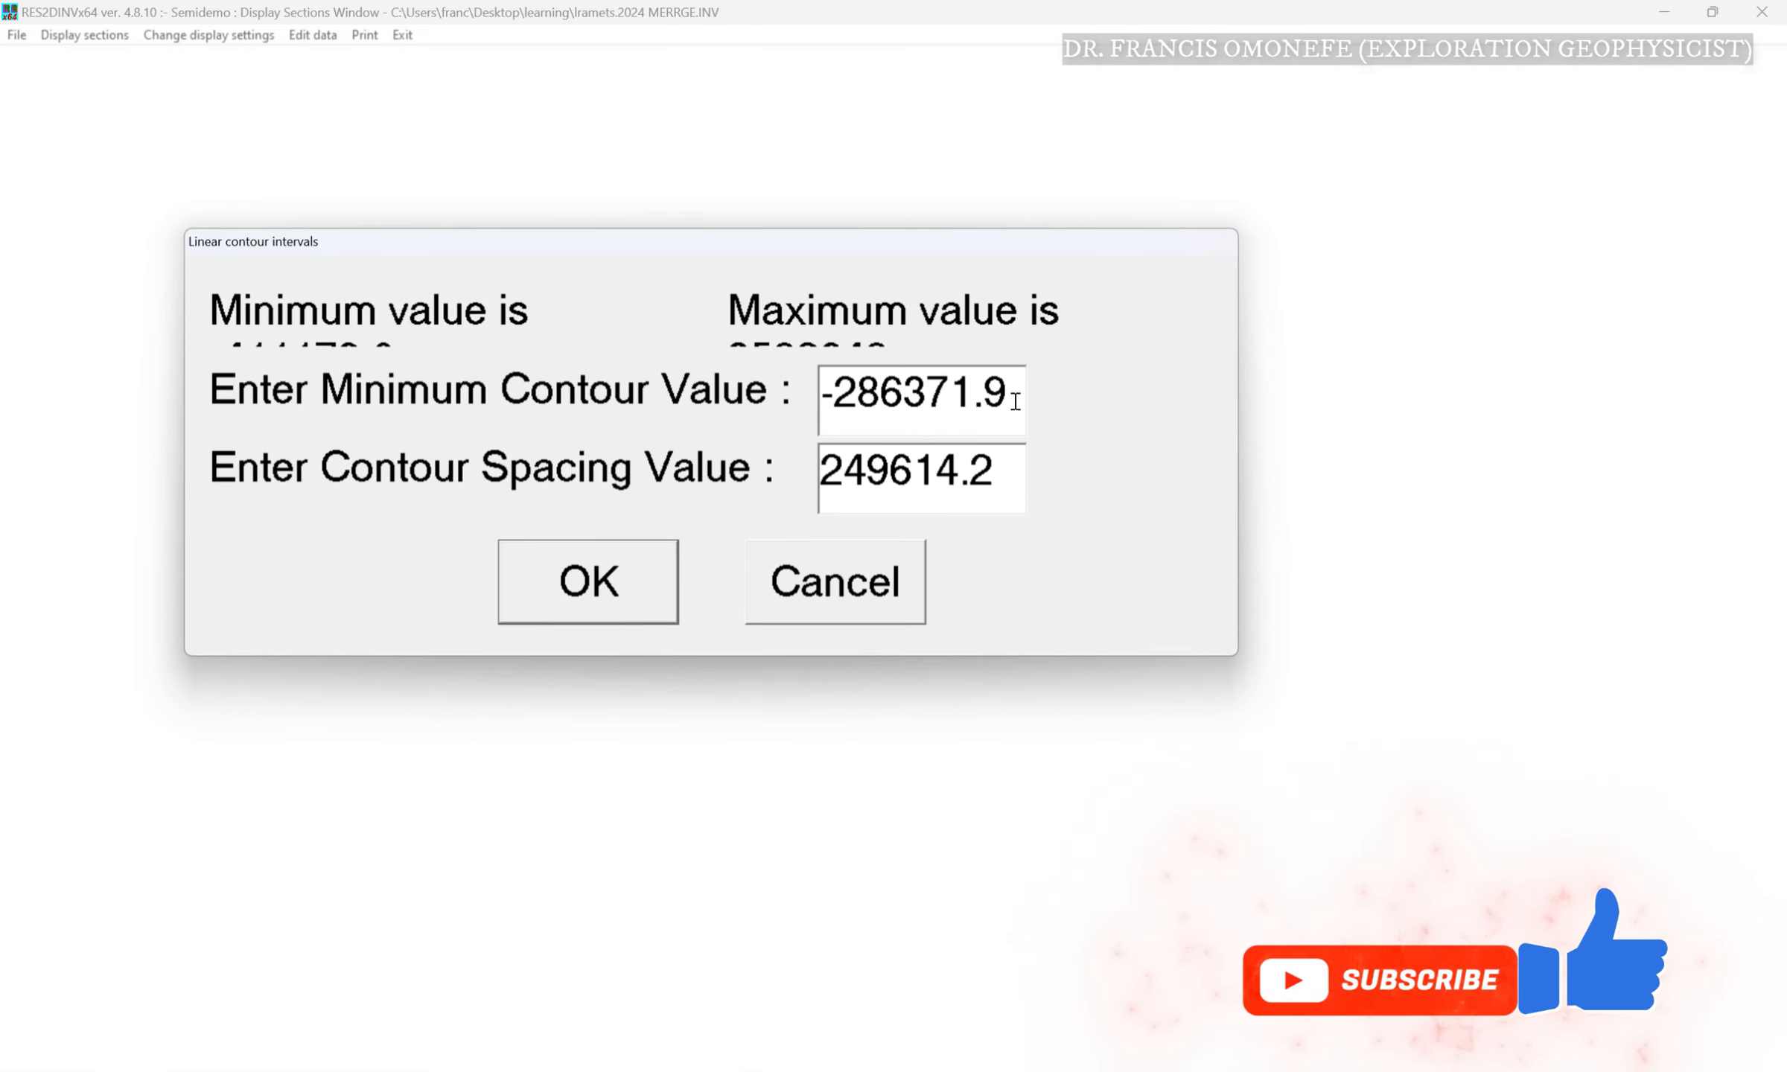
left_click_drag(1011, 394, 821, 408)
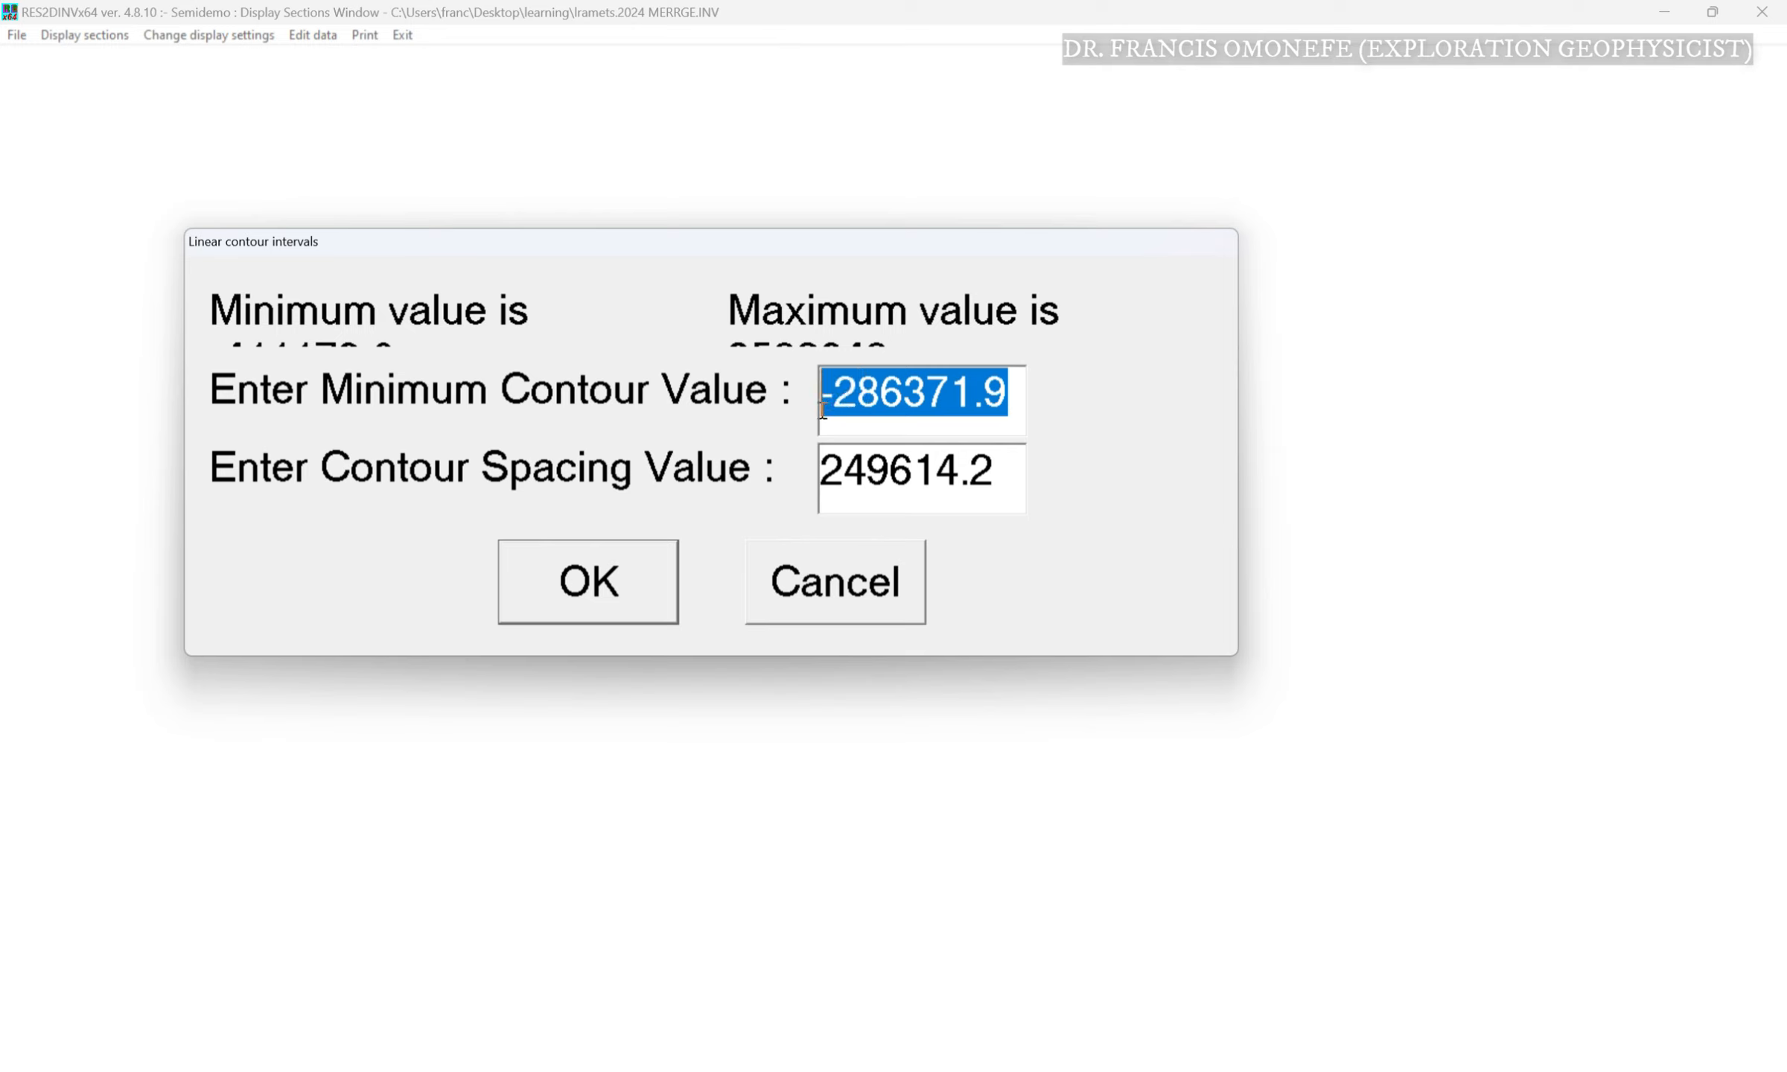
type("0")
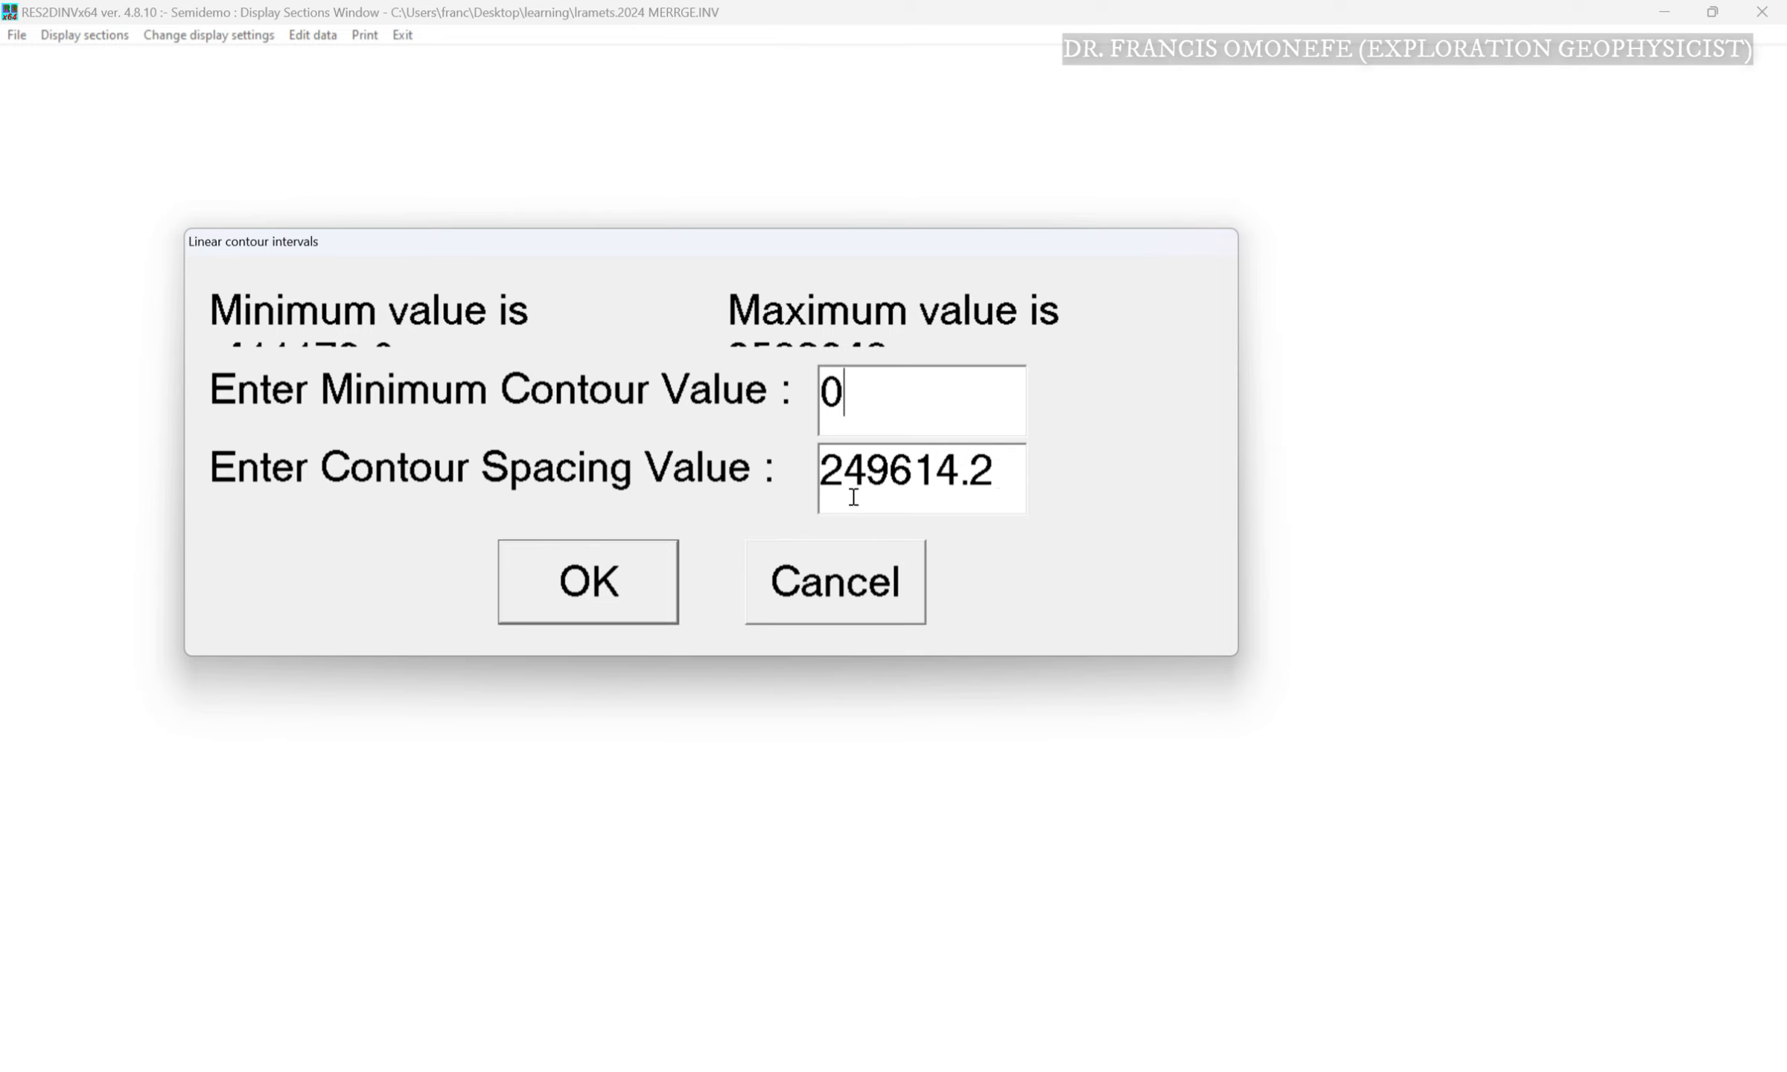
left_click(588, 581)
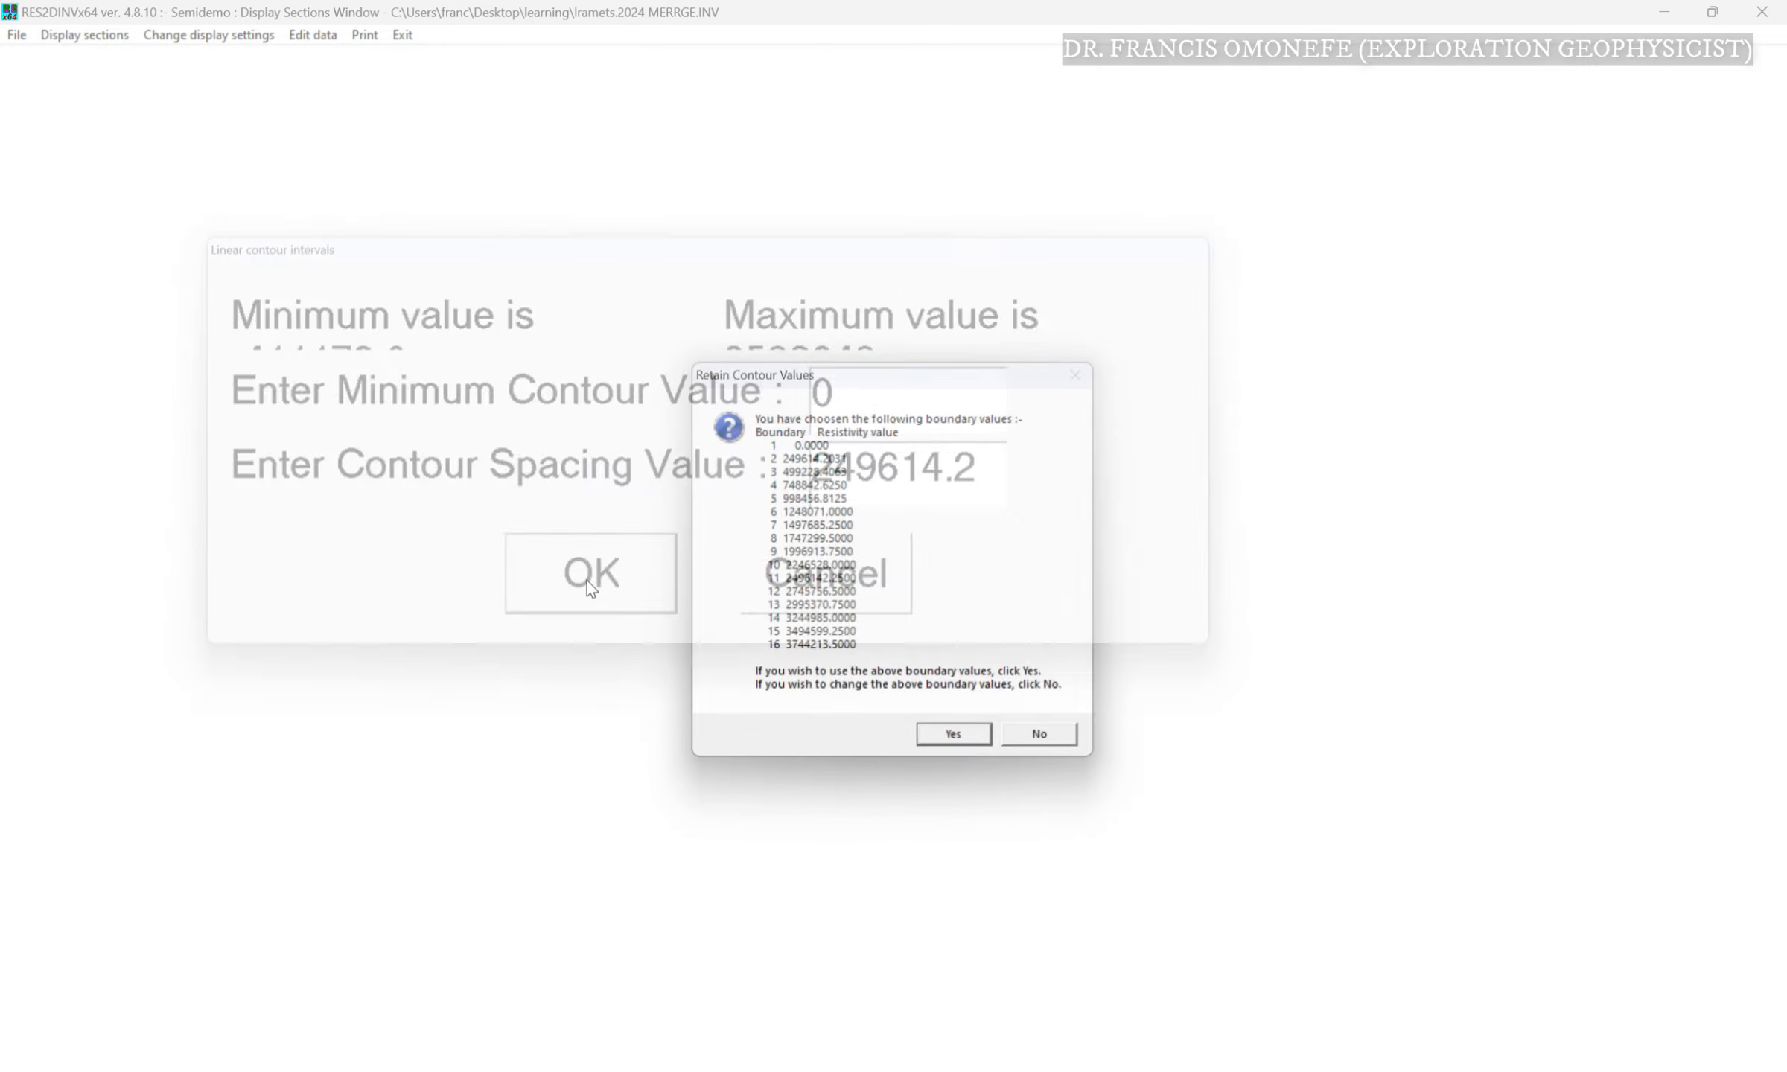
left_click(943, 737)
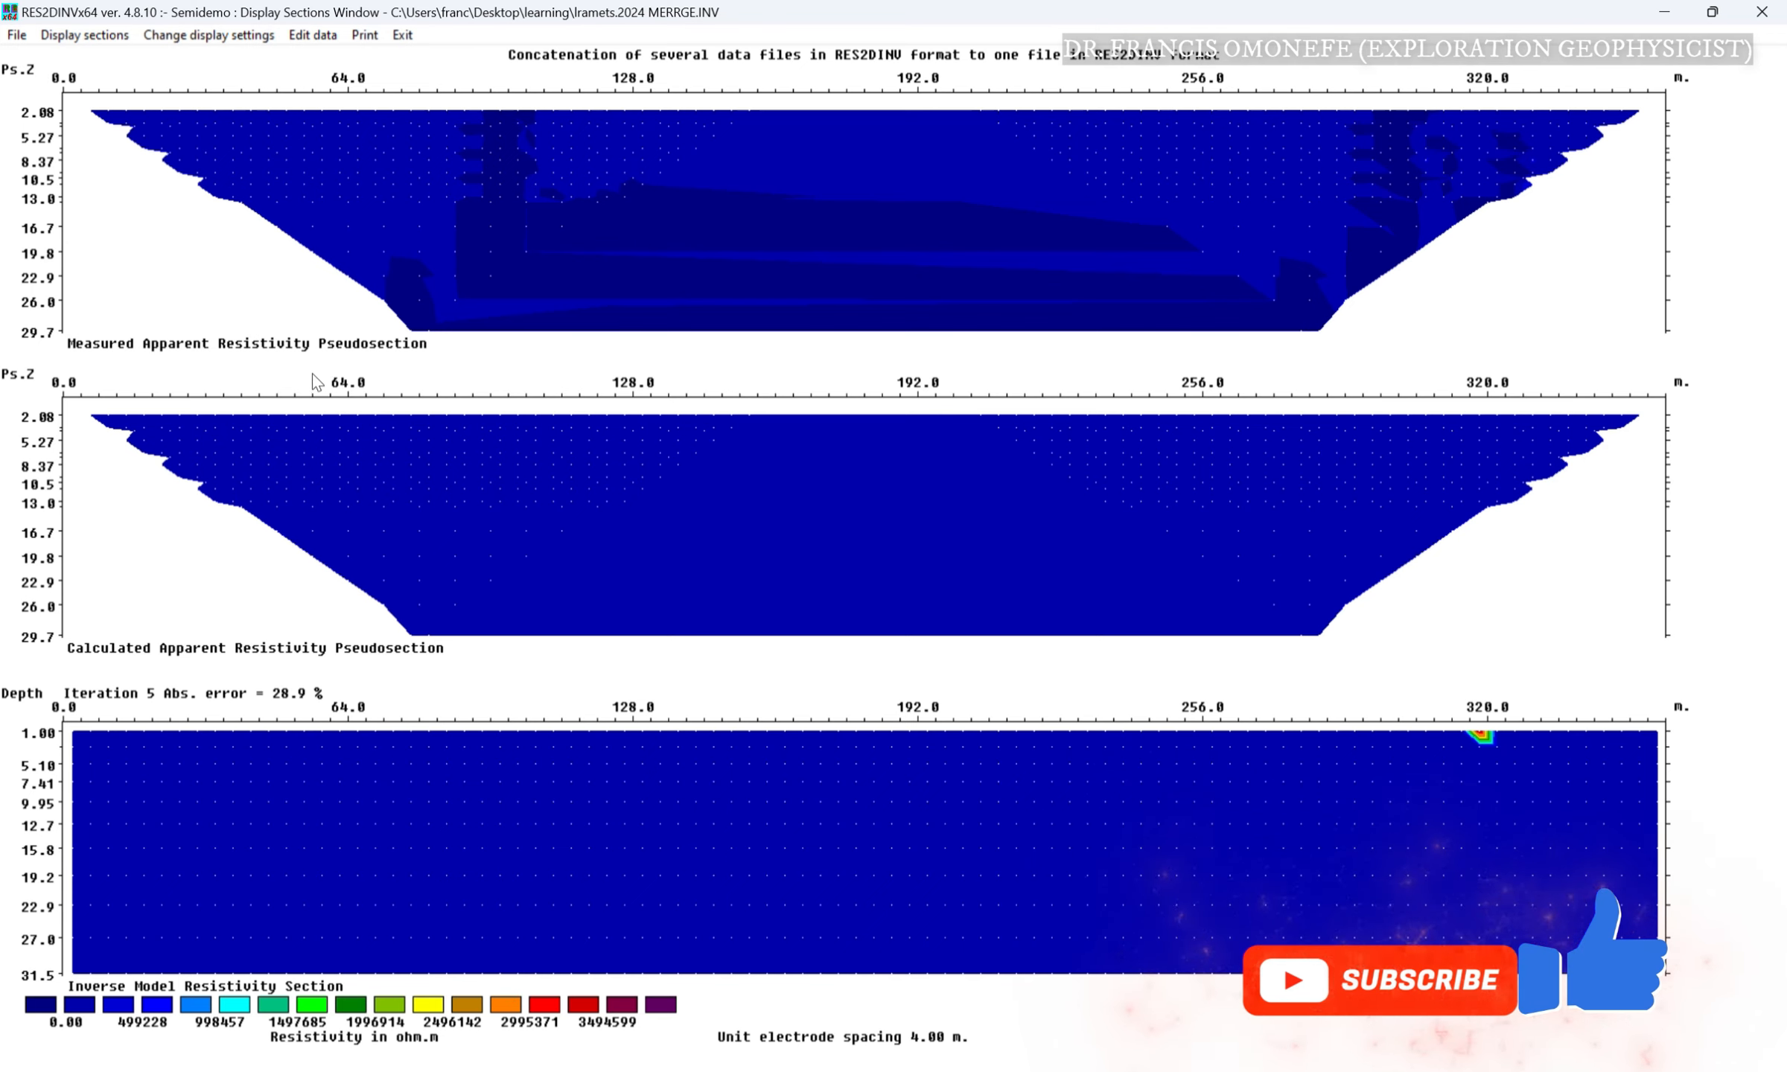
Redisplay the iteration 5 sections with user defined linear contour intervals, setting the minimum contour value to 0 and the spacing to 1000.
left_click(97, 41)
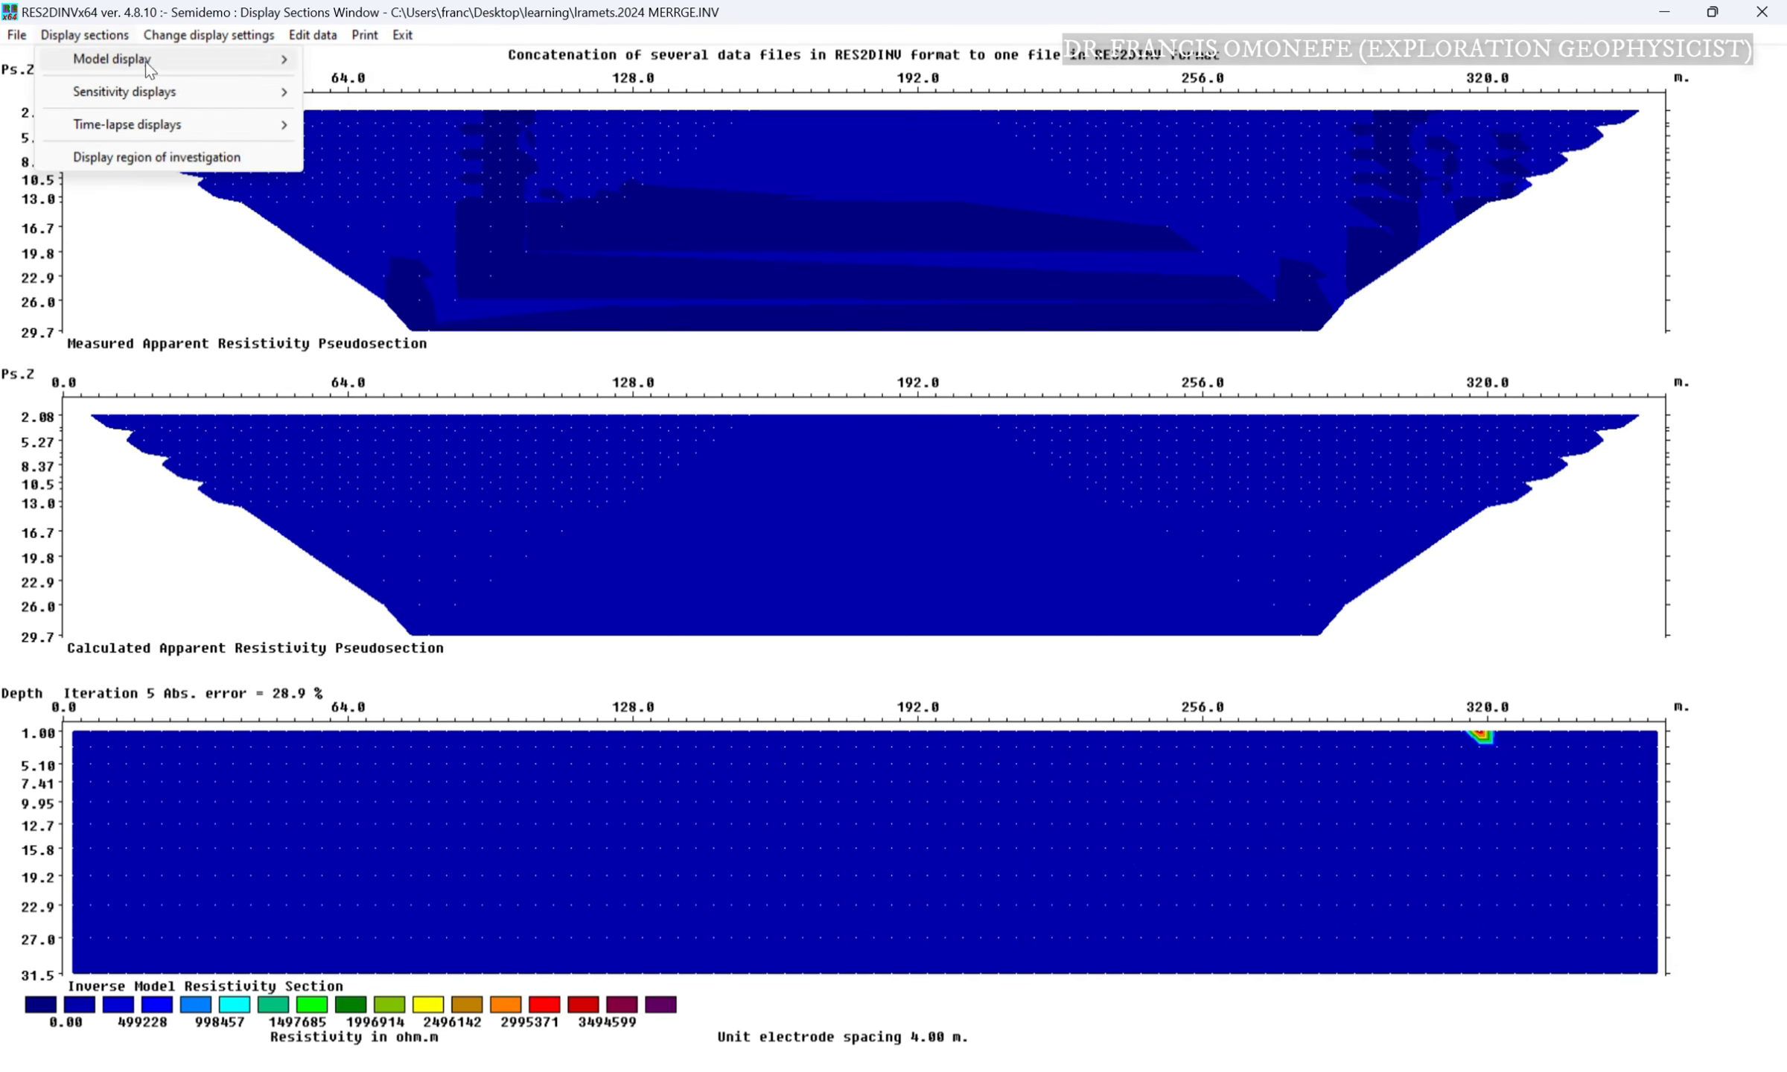
mouse_move(223, 59)
left_click(370, 64)
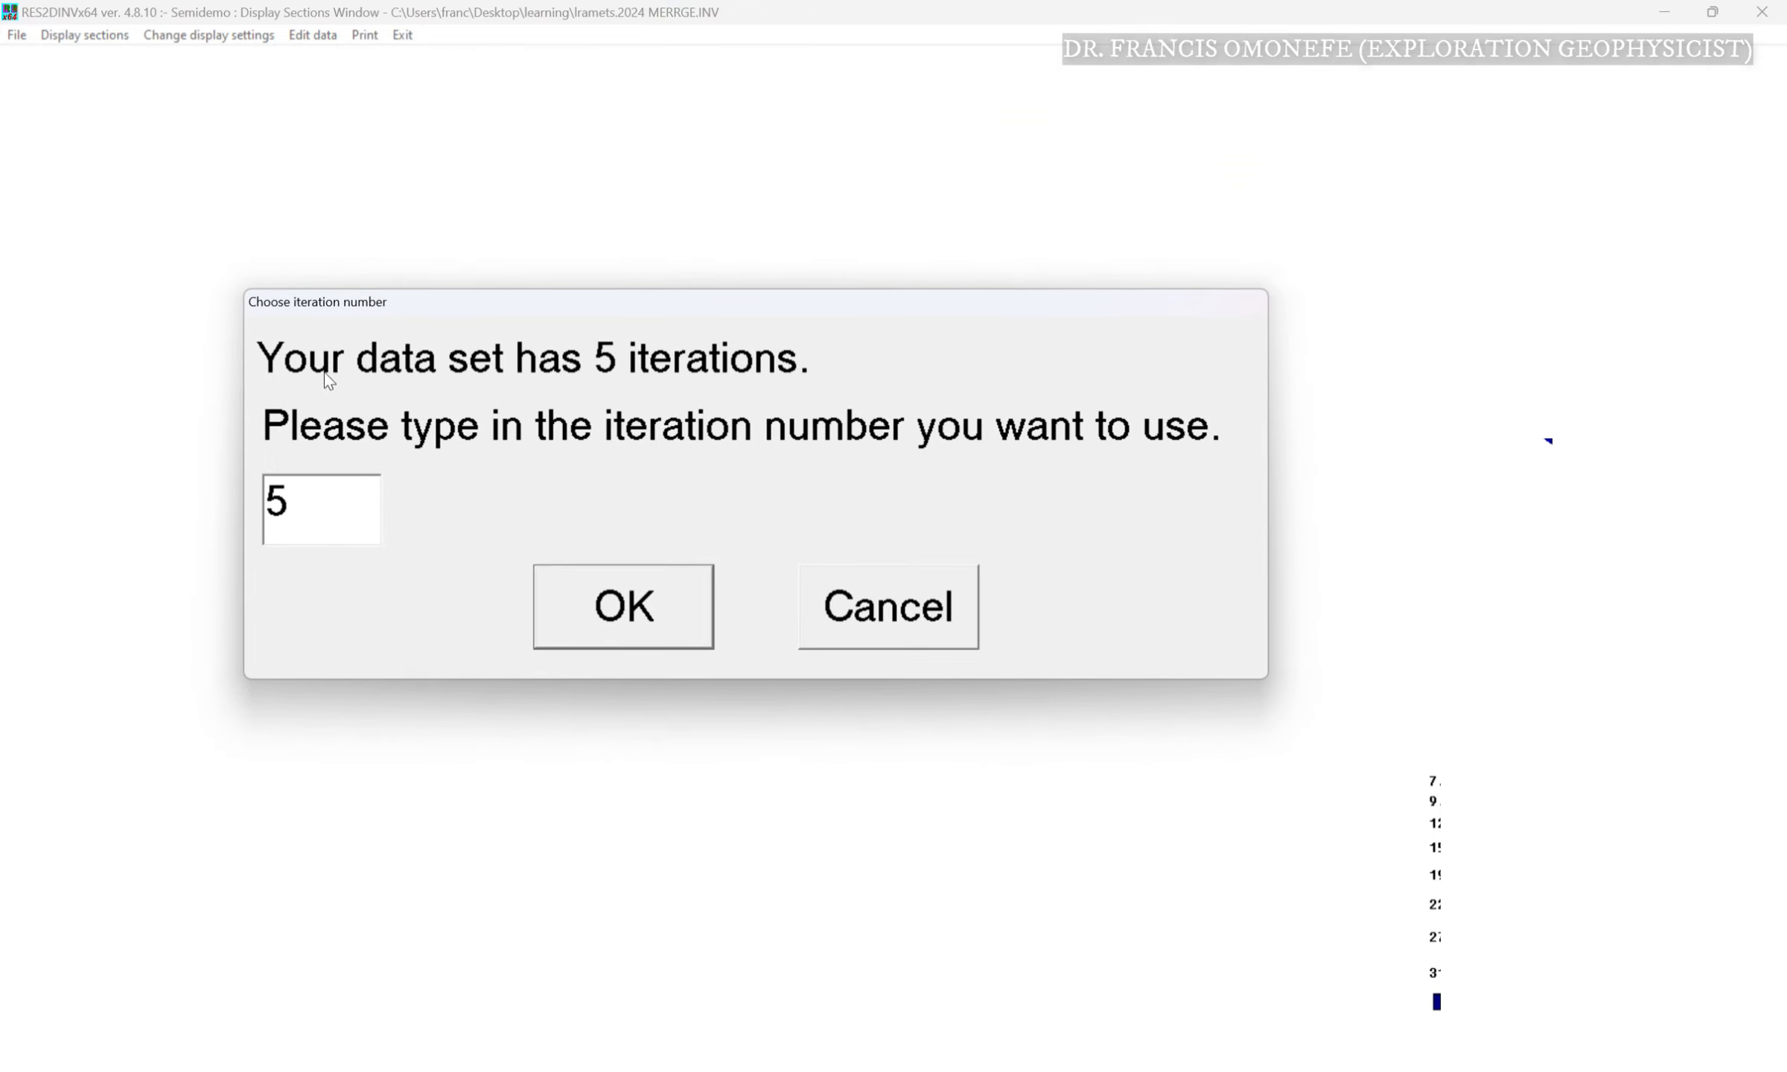
left_click(590, 607)
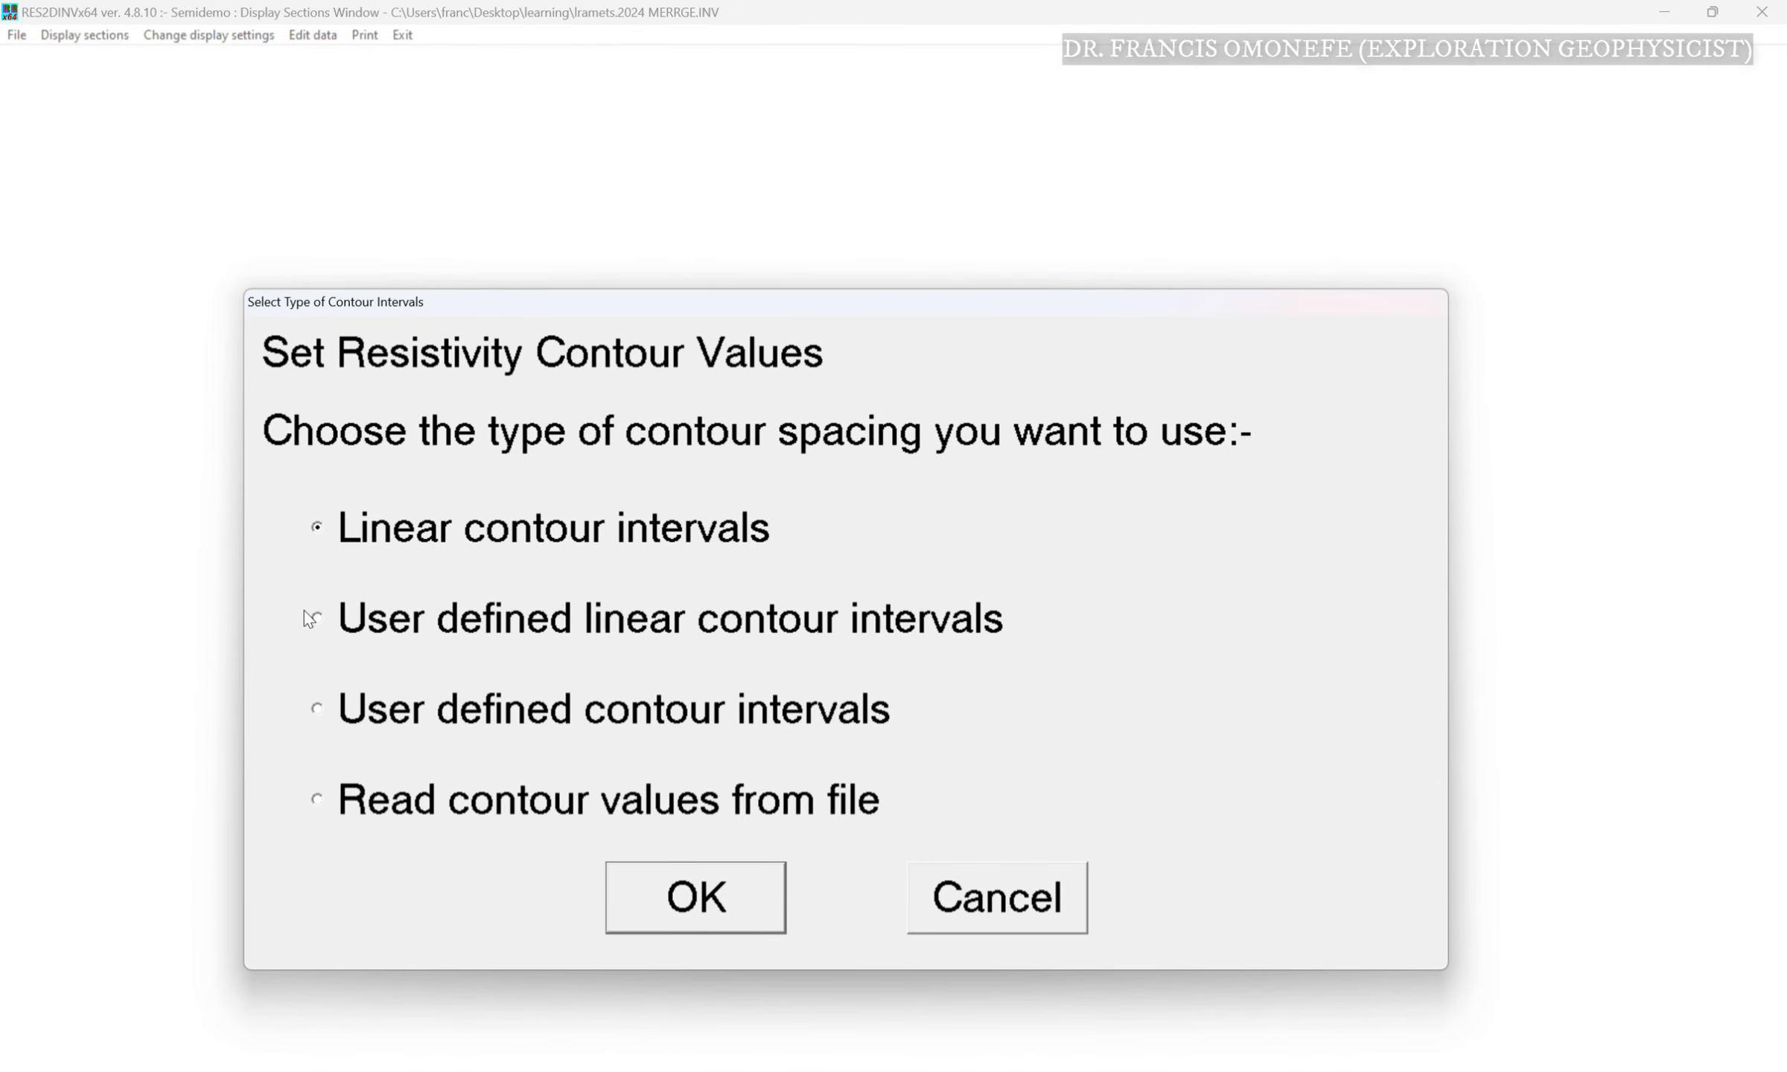
left_click(315, 615)
left_click(662, 891)
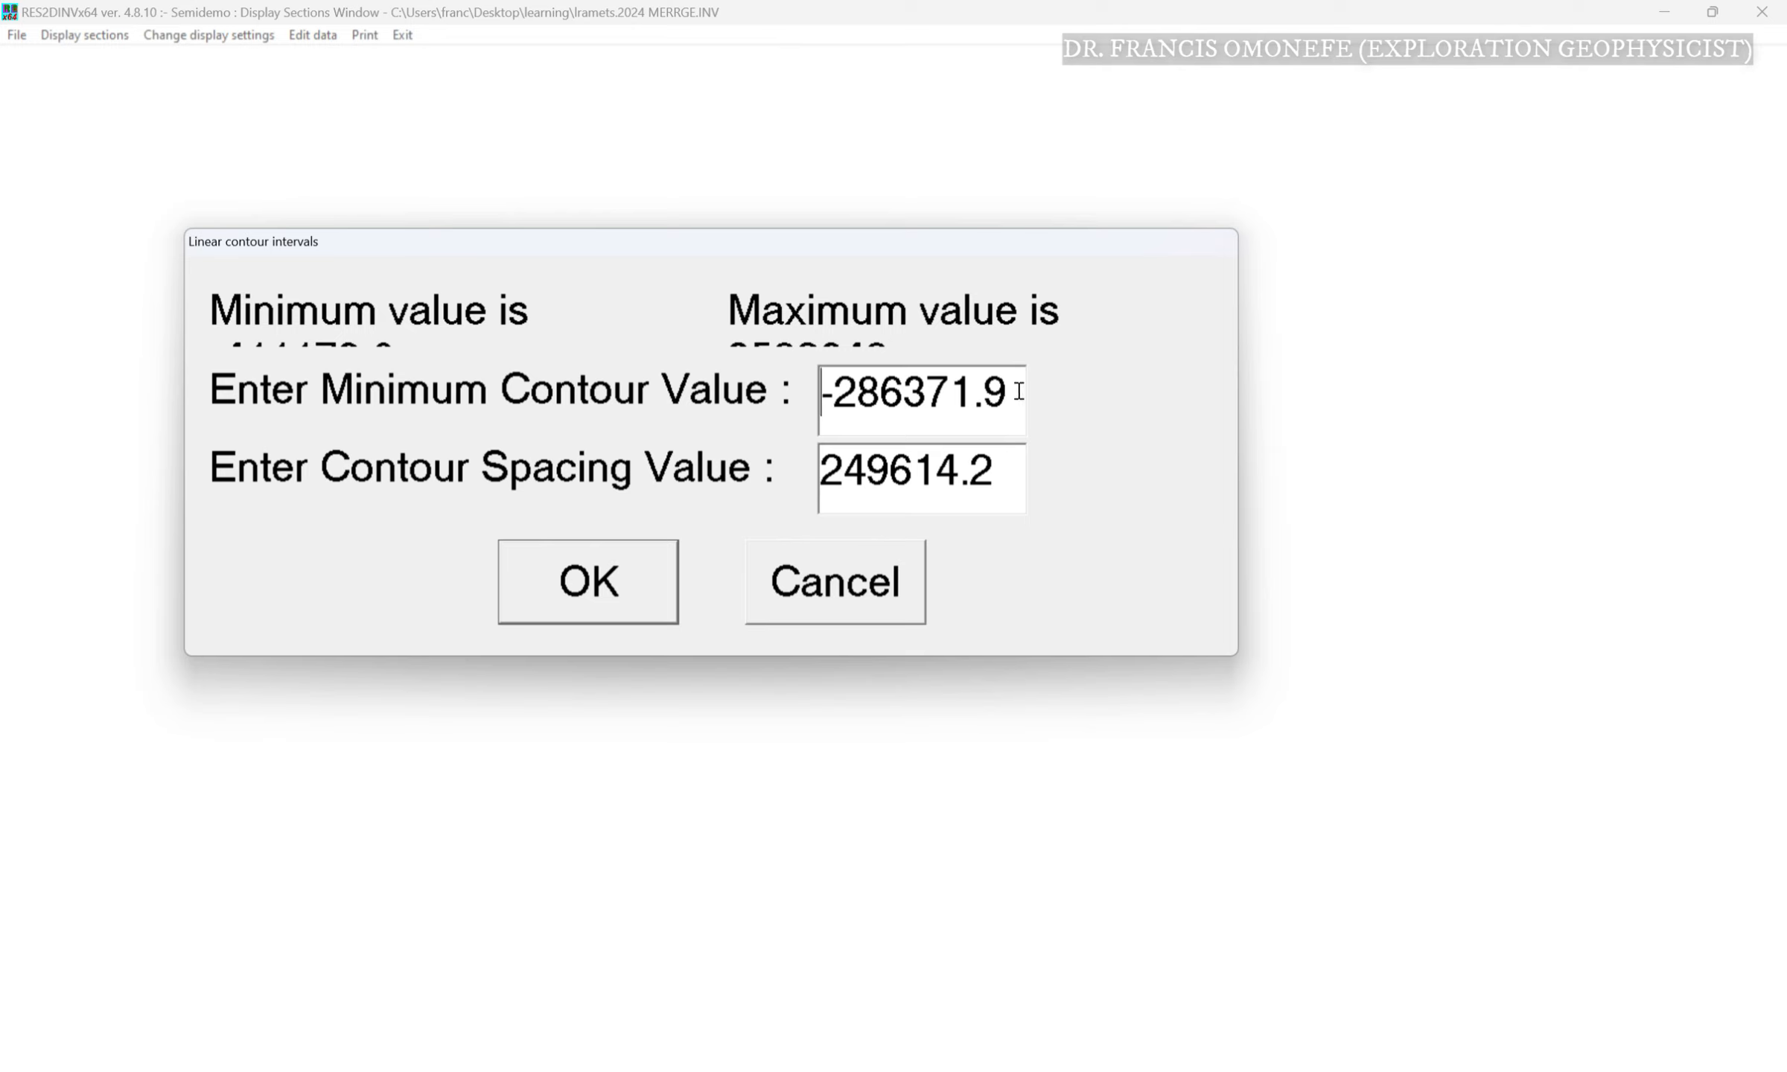
left_click_drag(1026, 394, 685, 368)
type("0")
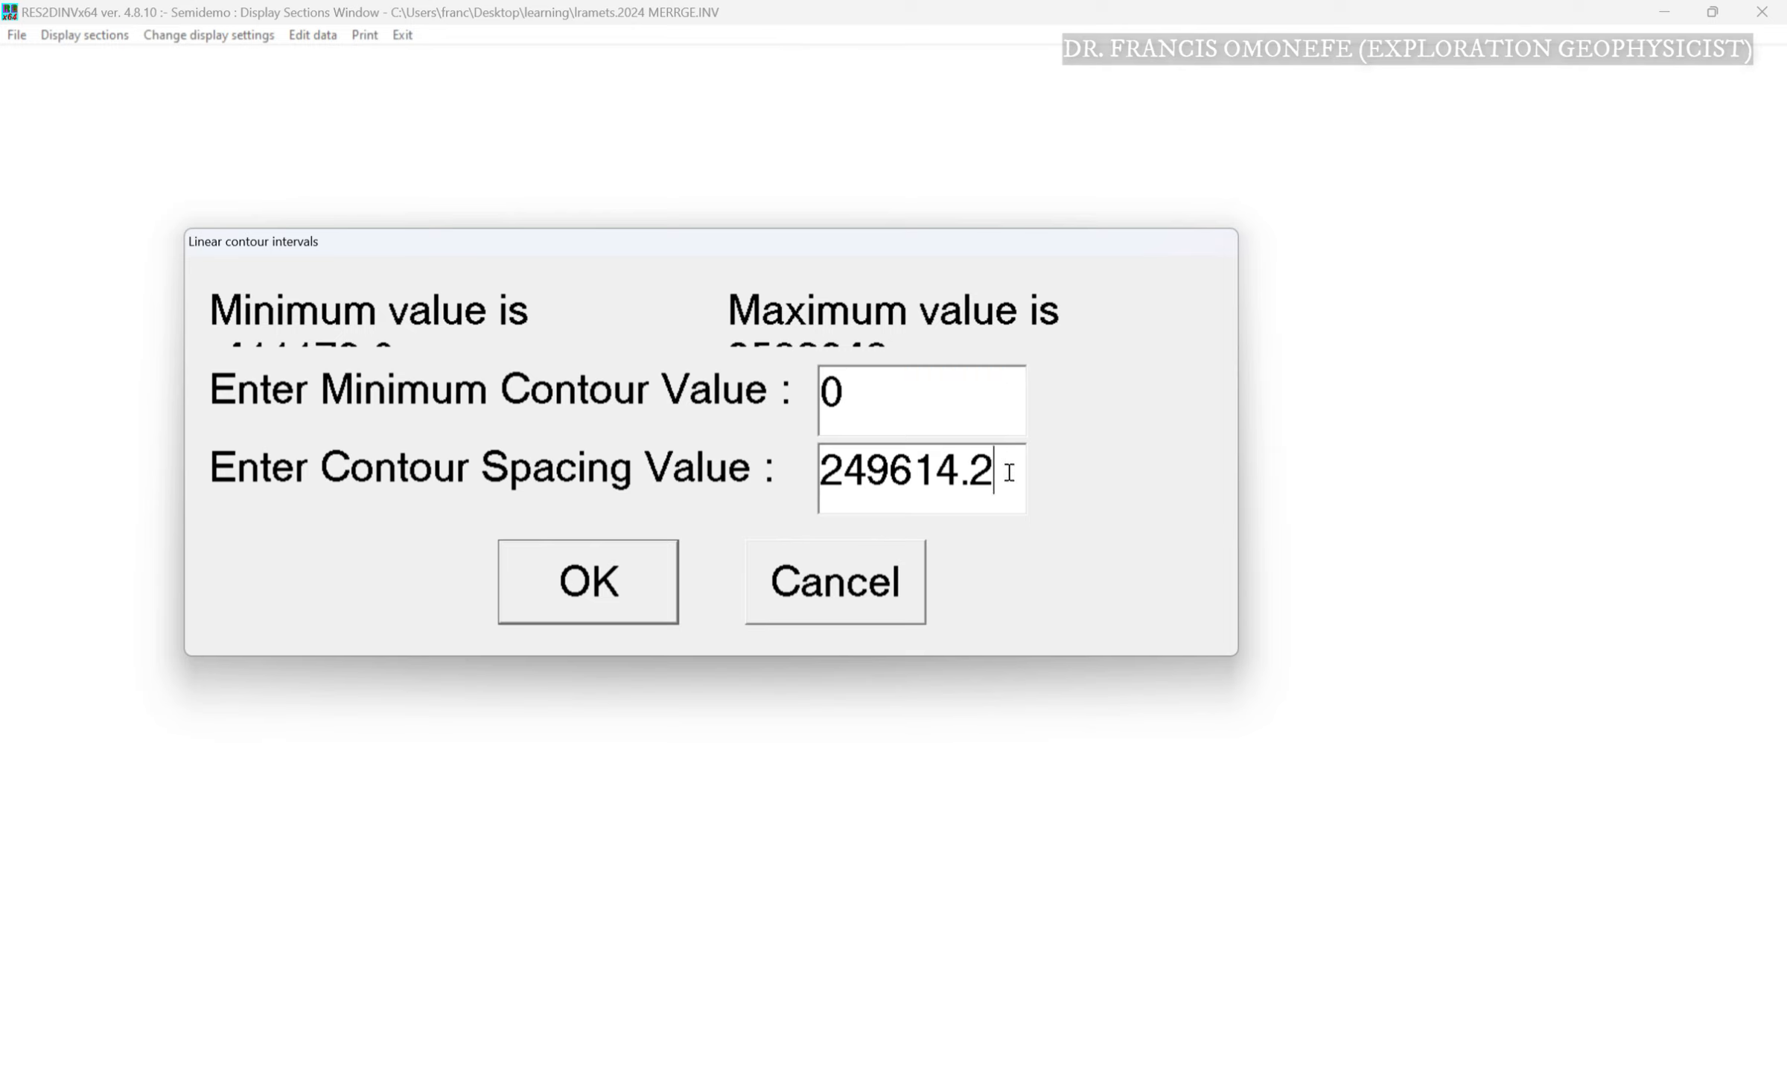
left_click_drag(1007, 470, 802, 451)
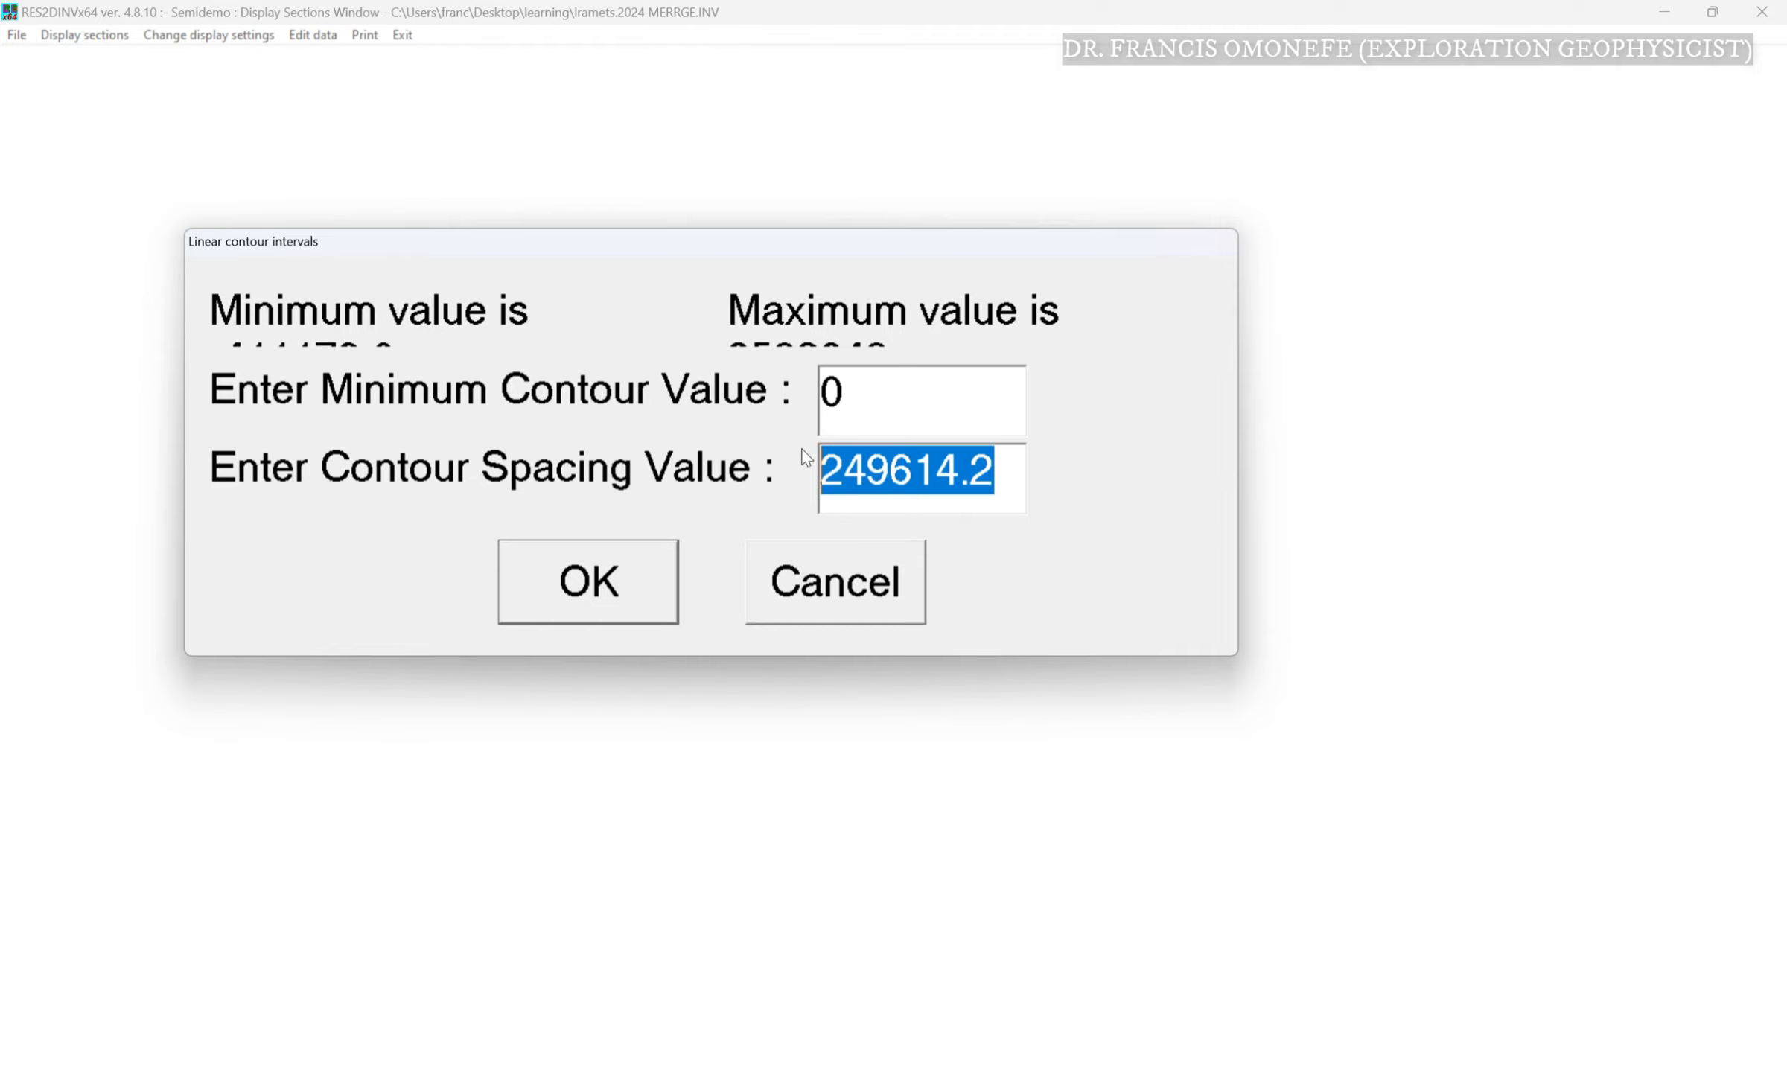
type("1000")
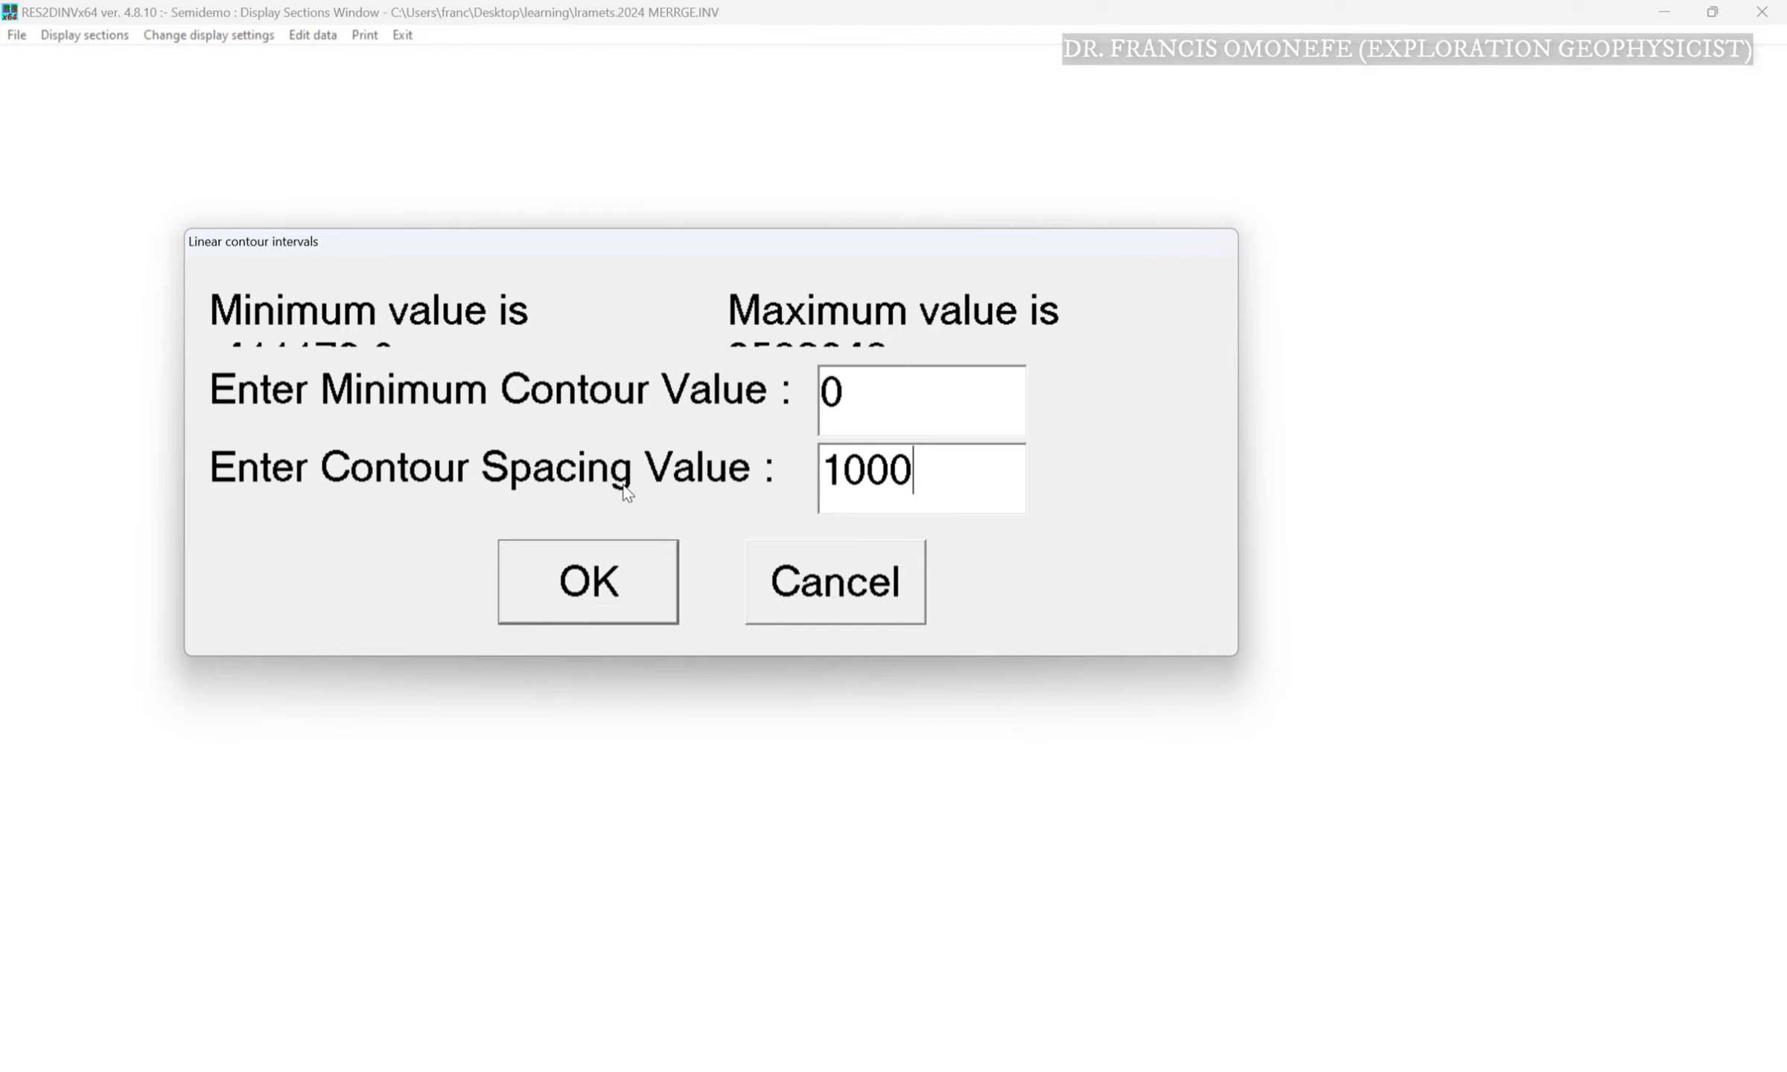
left_click(601, 591)
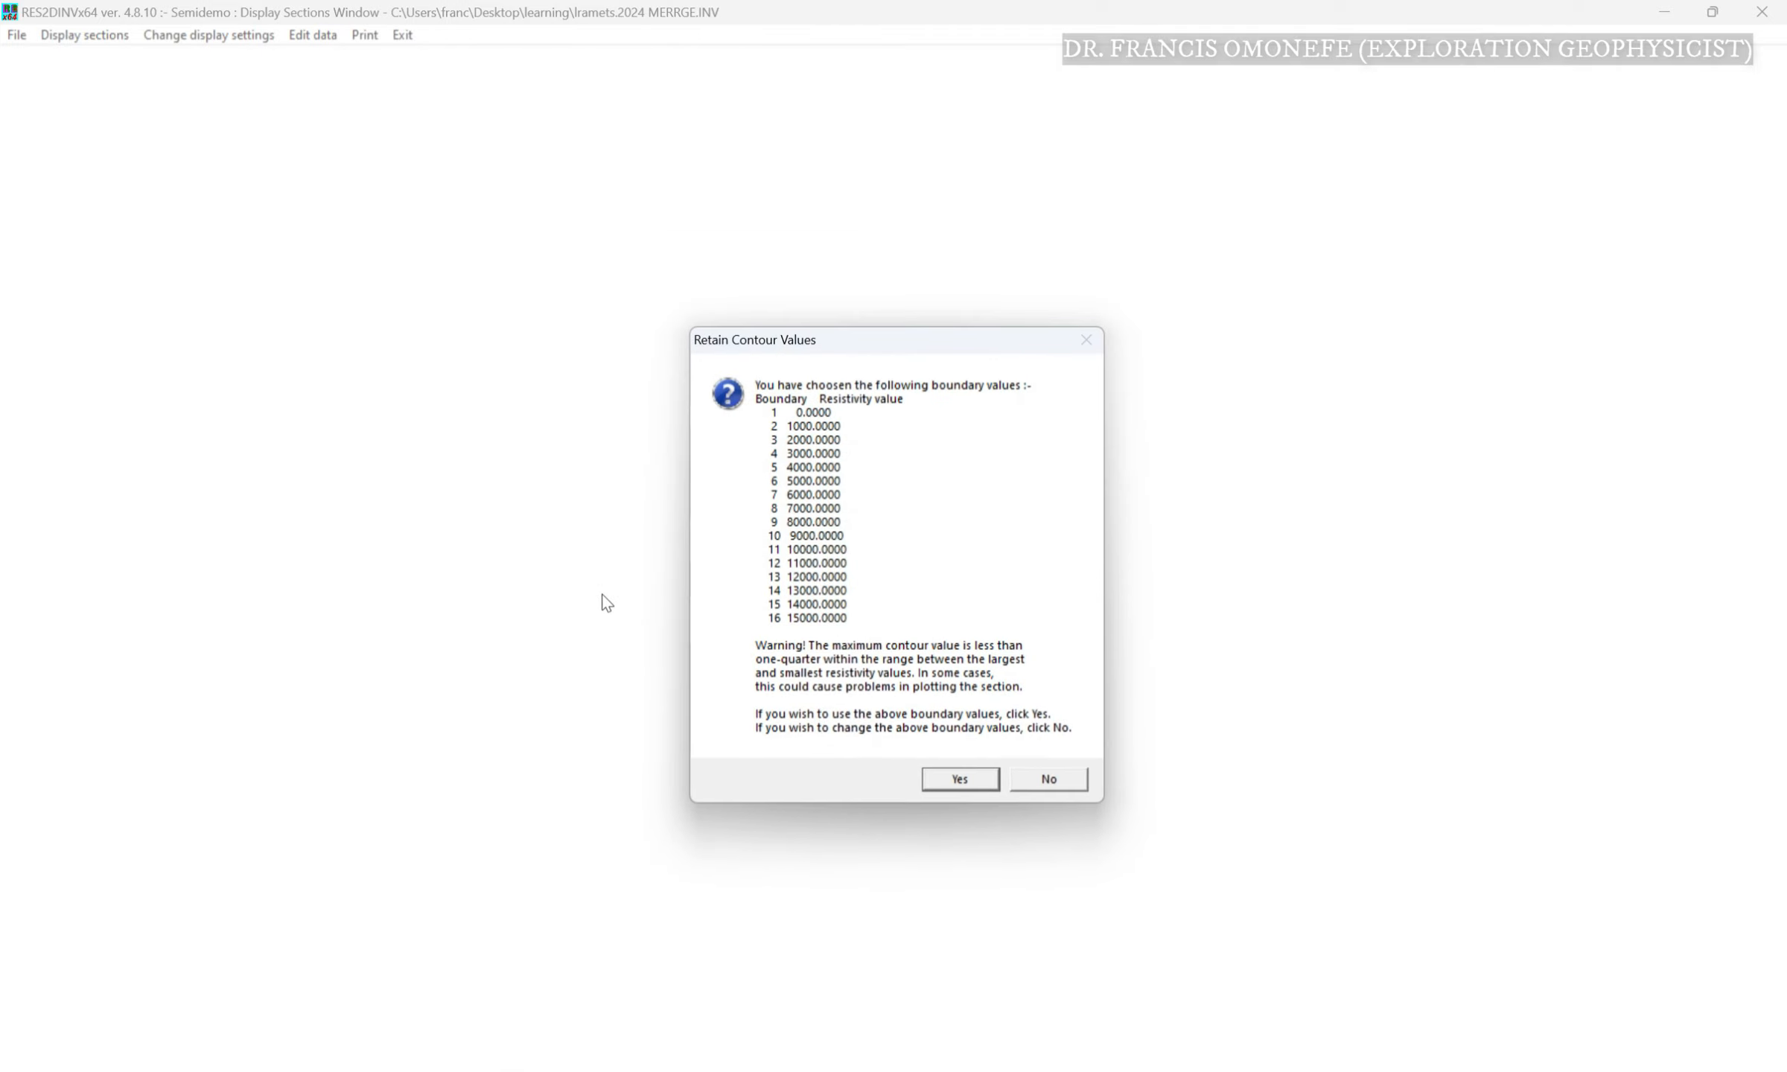
left_click(964, 772)
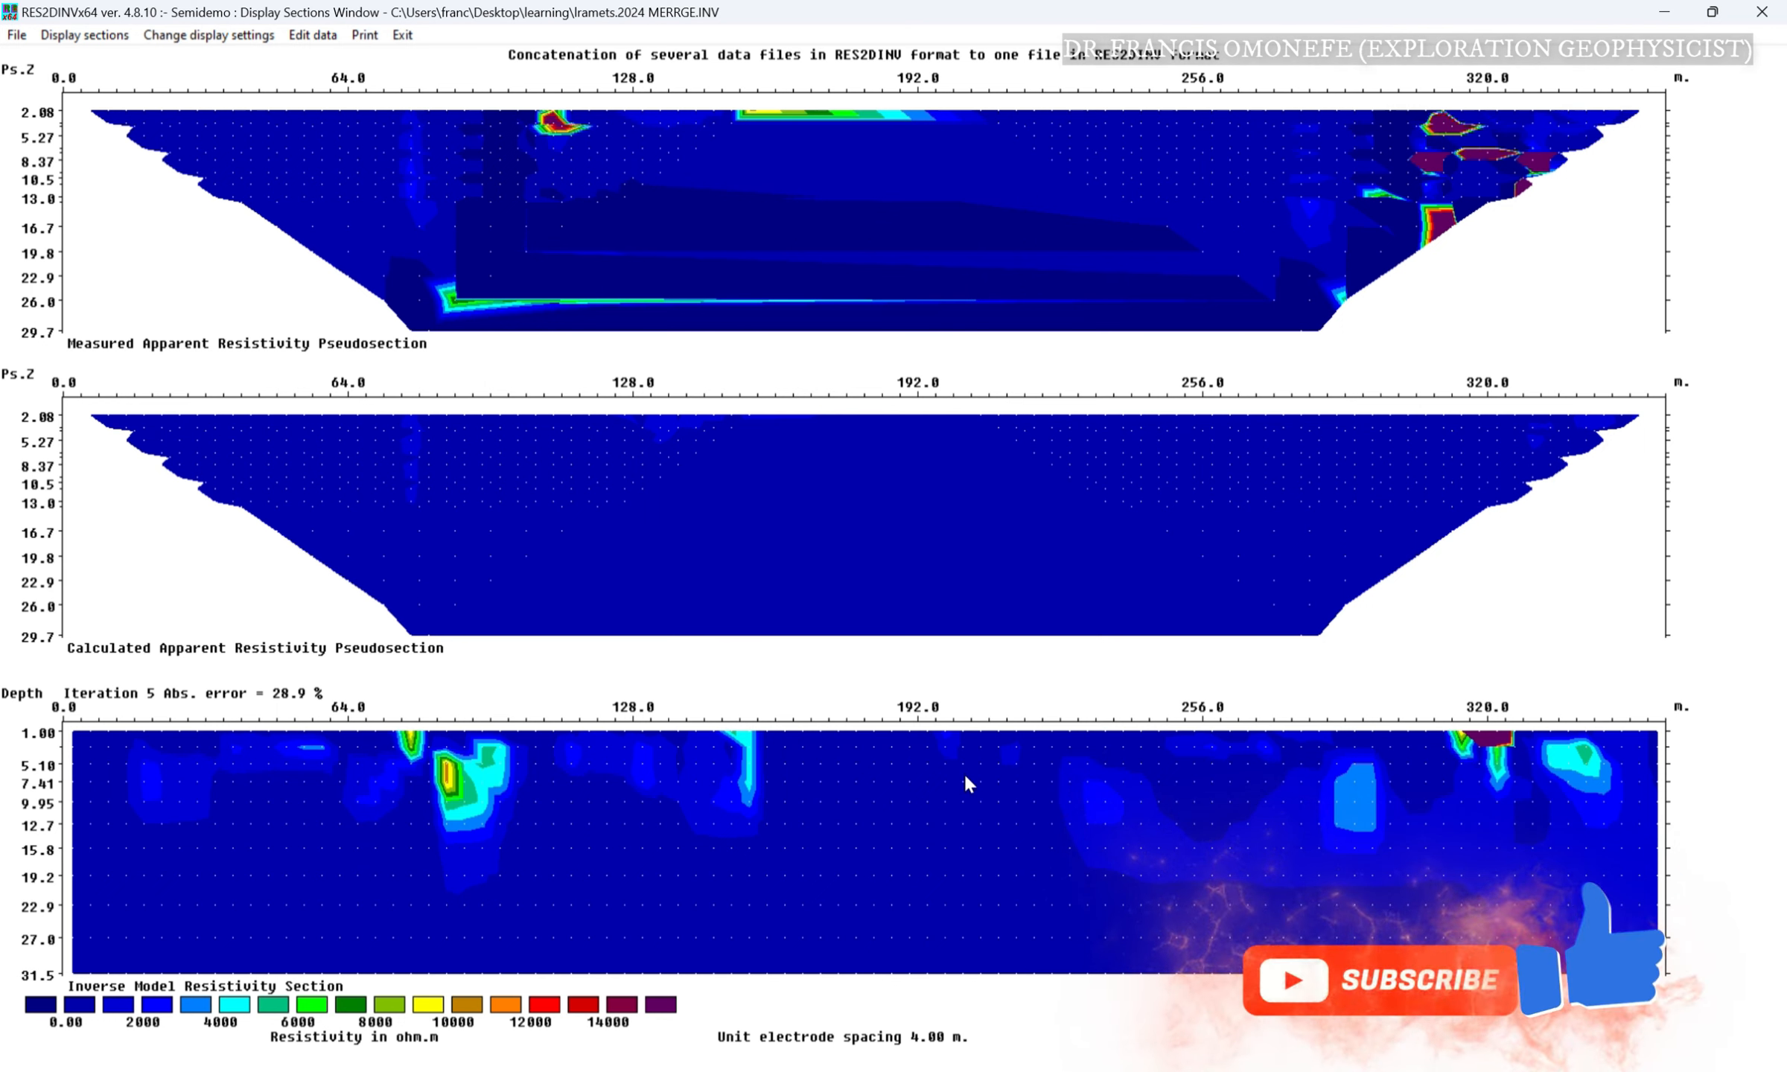